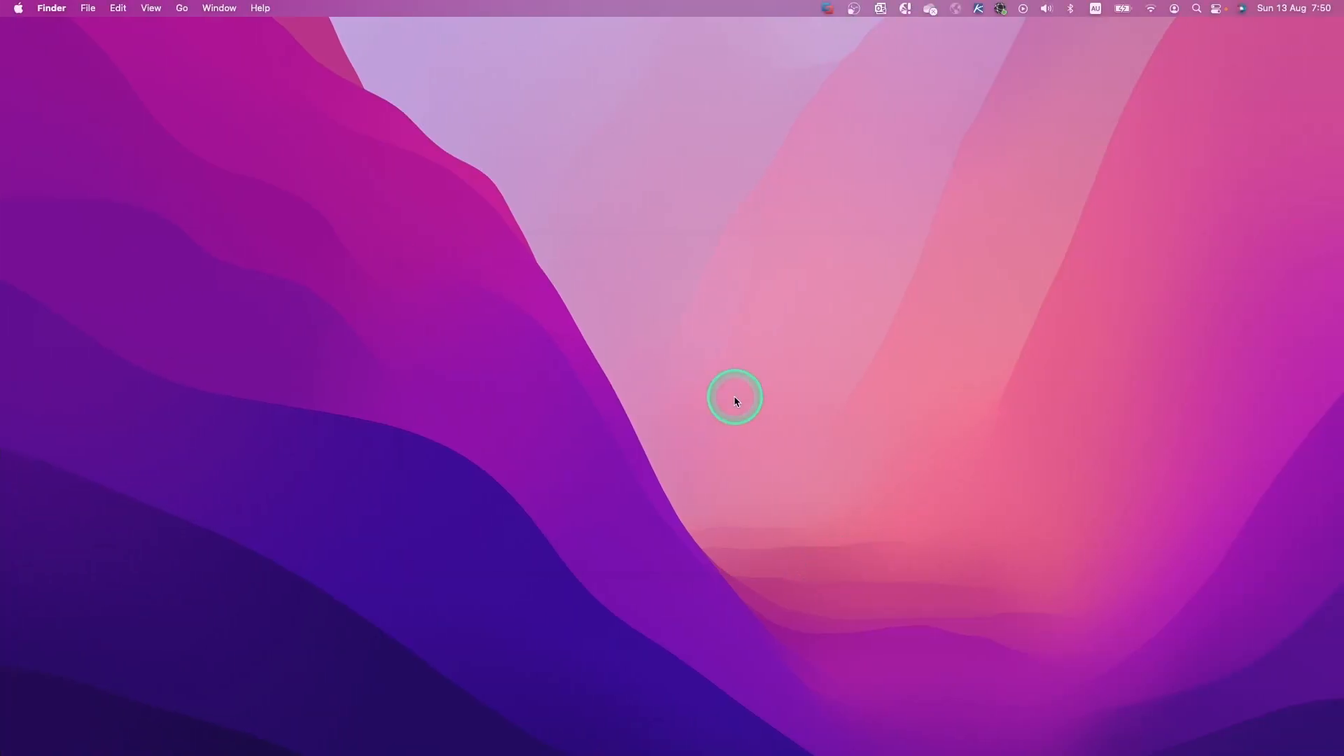
# Launch Safari and load the admin login page at openvpn.maxclick.link/admin/.
pyautogui.press('super+space')
pyautogui.write('safari')
pyautogui.press('Return')
pyautogui.write('https://openvpn.maxclick.link/')
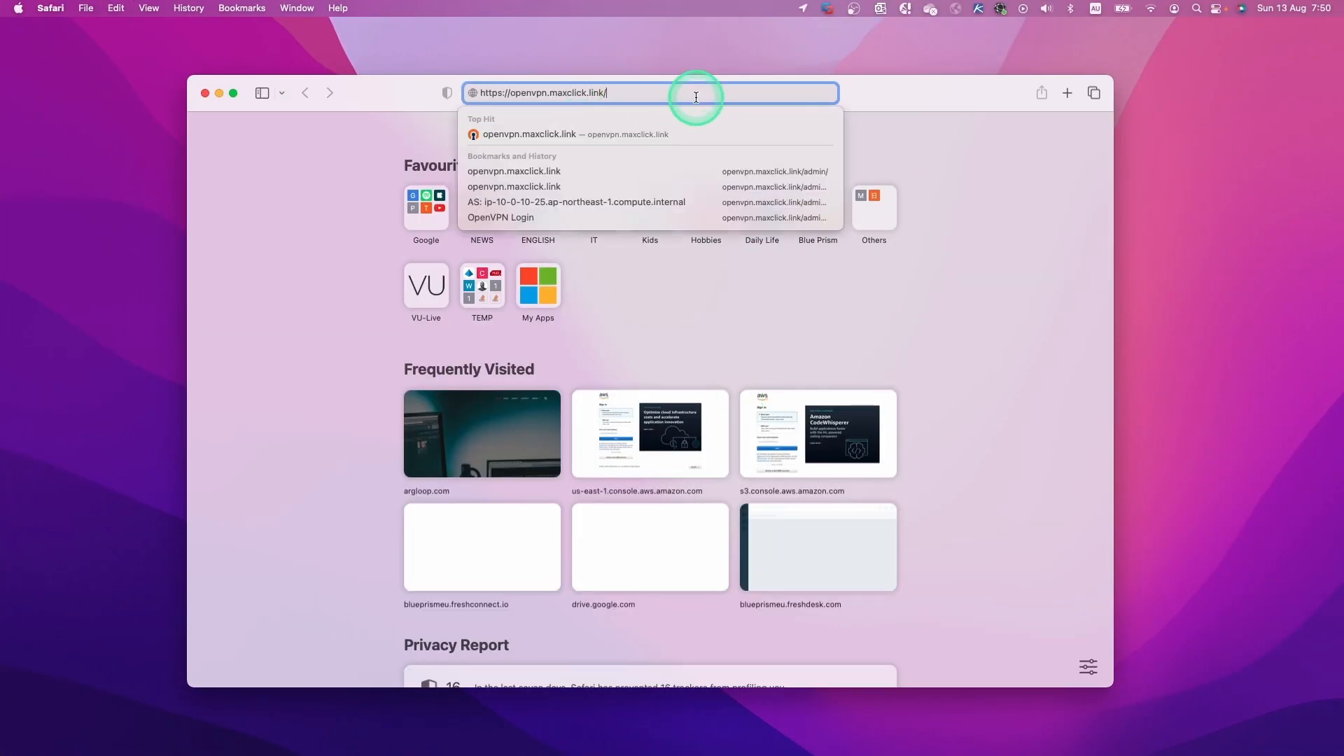
pyautogui.write('admin/')
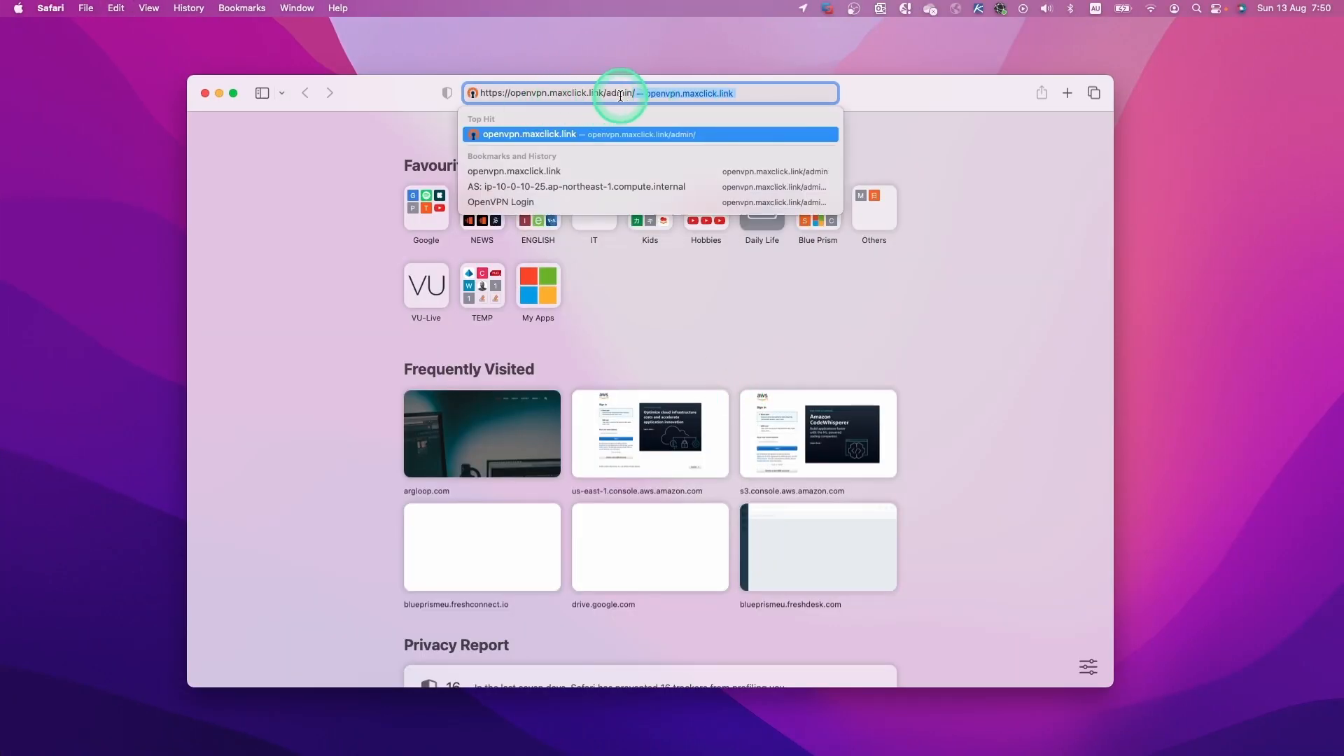
pyautogui.press('Return')
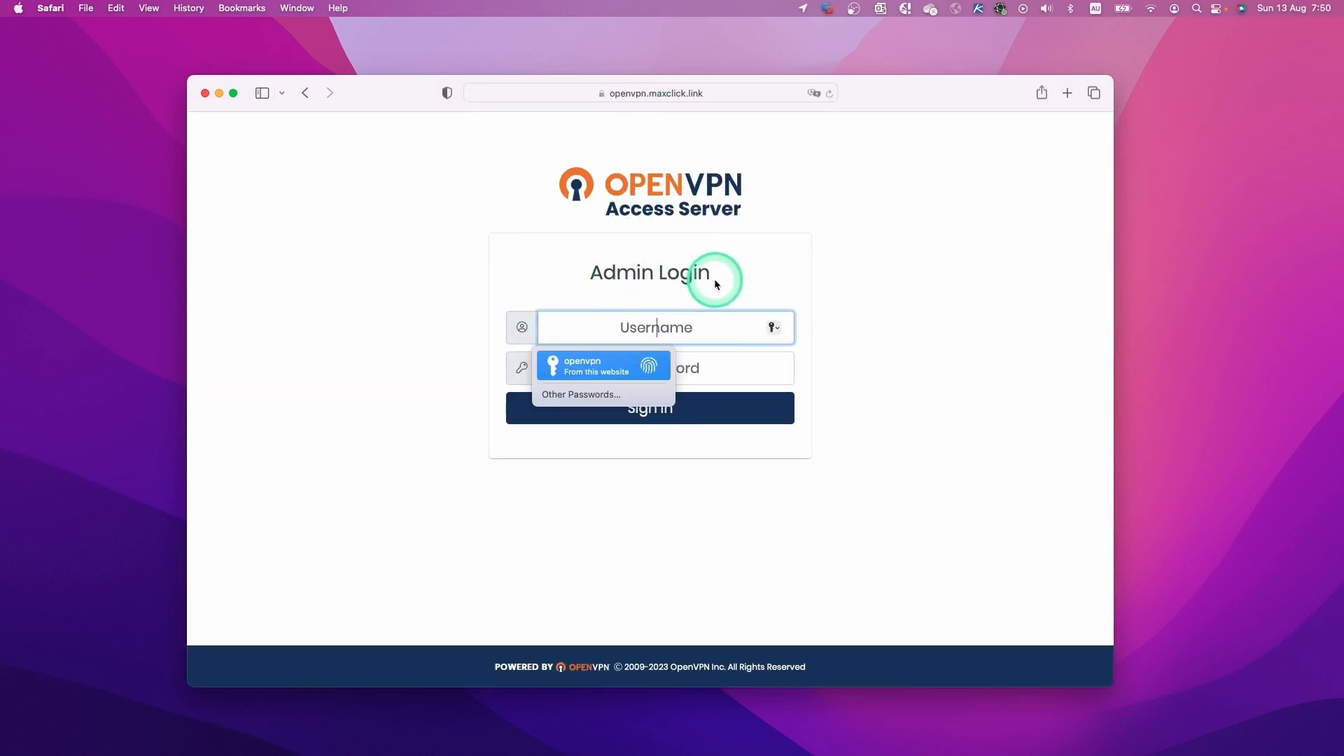
# Sign in as administrator using the saved credentials autofilled with Touch ID.
pyautogui.click(596, 365)
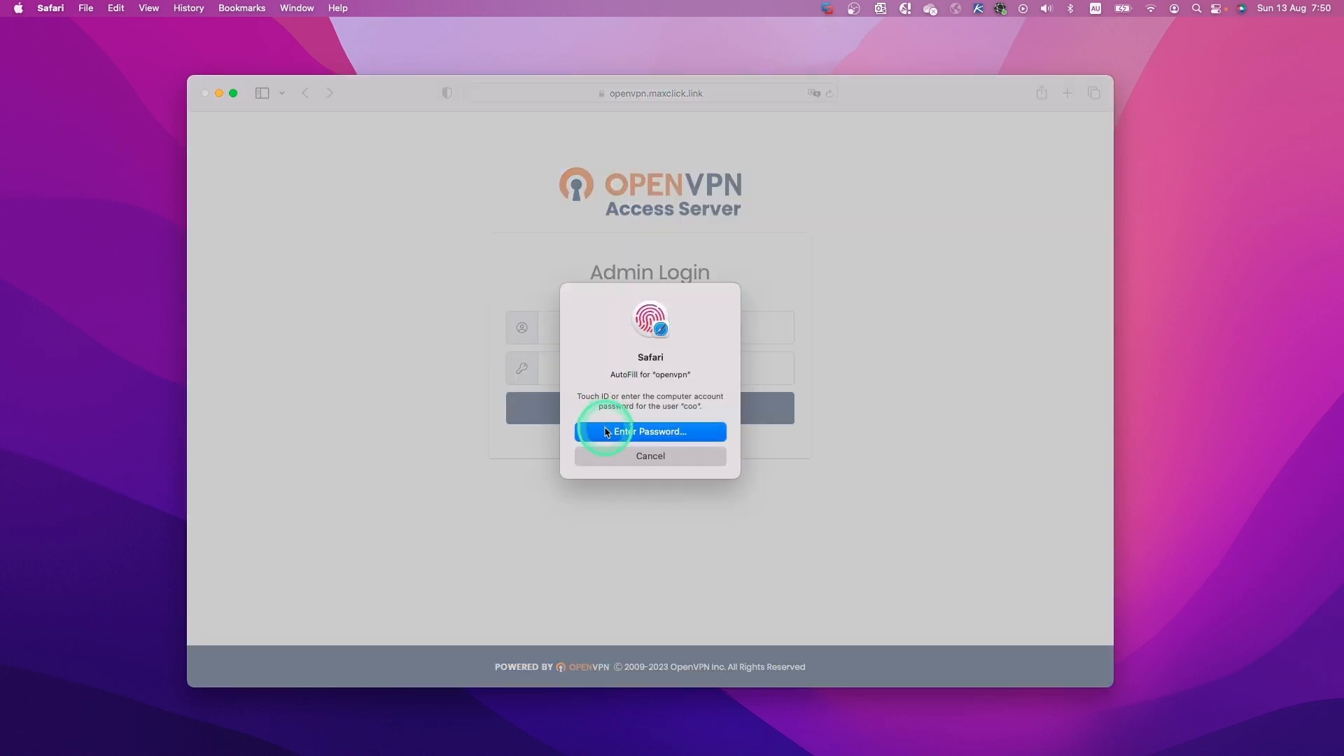
pyautogui.click(607, 432)
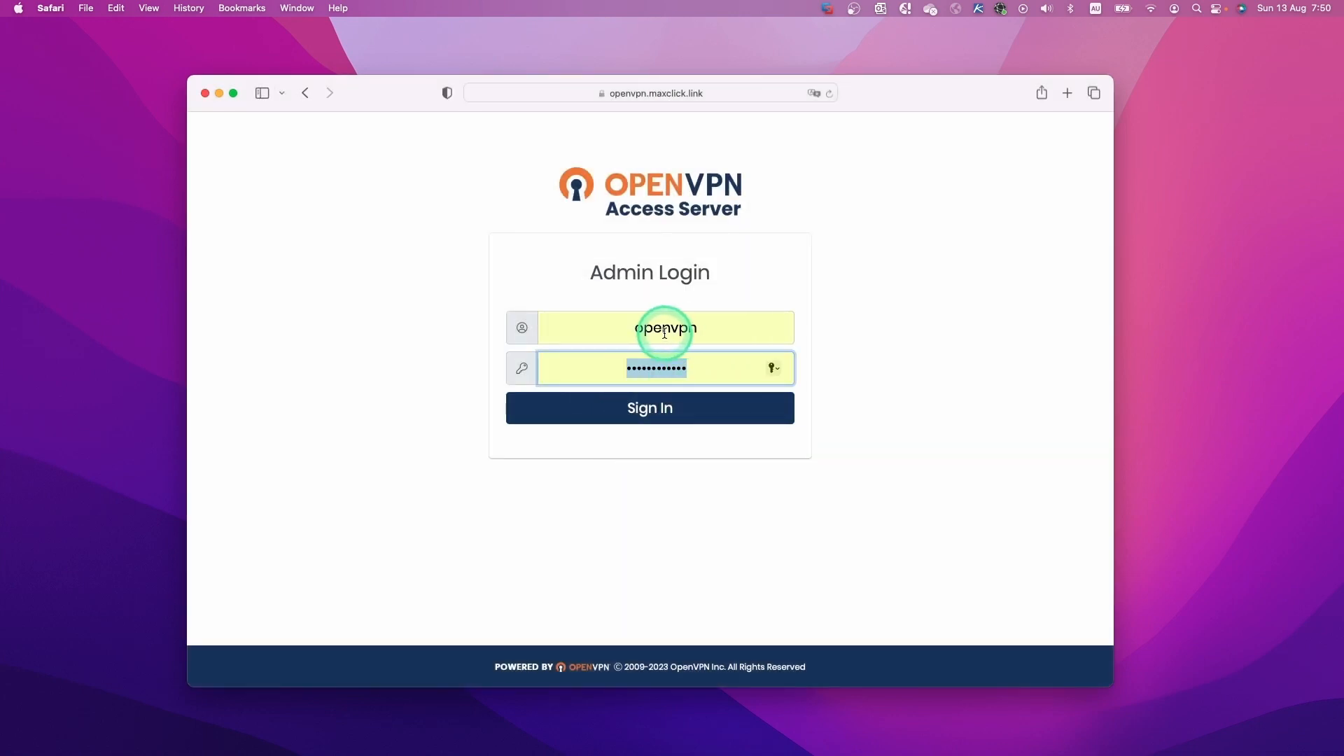
pyautogui.click(698, 416)
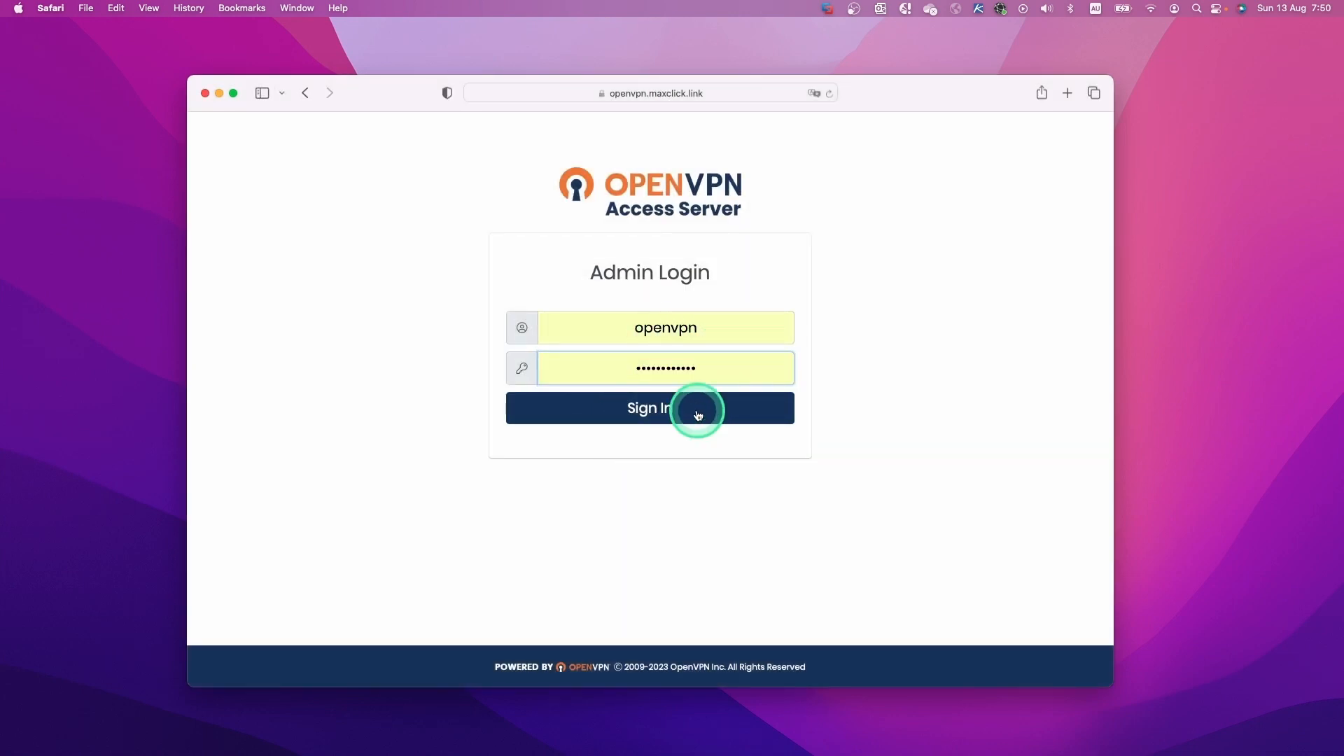
pyautogui.moveTo(883, 100); pyautogui.dragTo(850, 41)
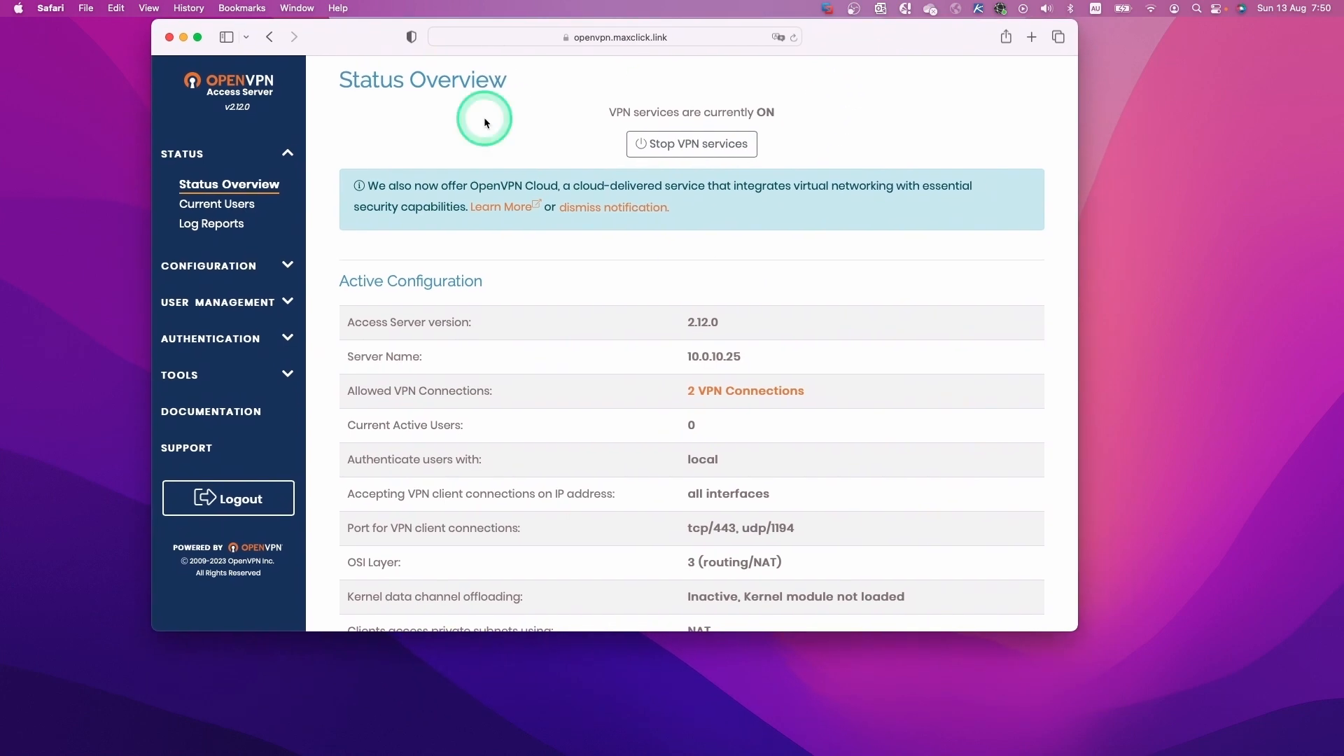
# Enlarge the Safari window and open Configuration > Activation, showing 2 VPN connections allowed.
pyautogui.moveTo(1076, 630); pyautogui.dragTo(1167, 748)
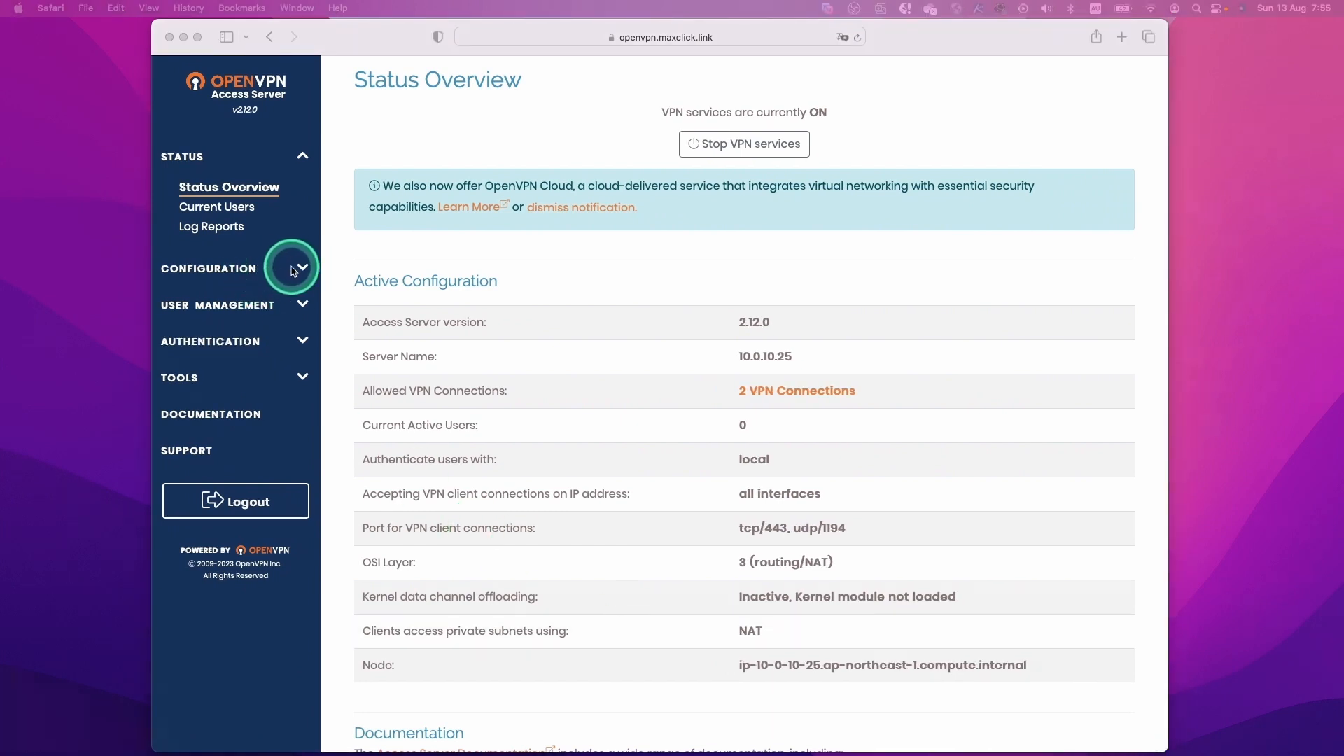
pyautogui.click(302, 271)
pyautogui.click(301, 271)
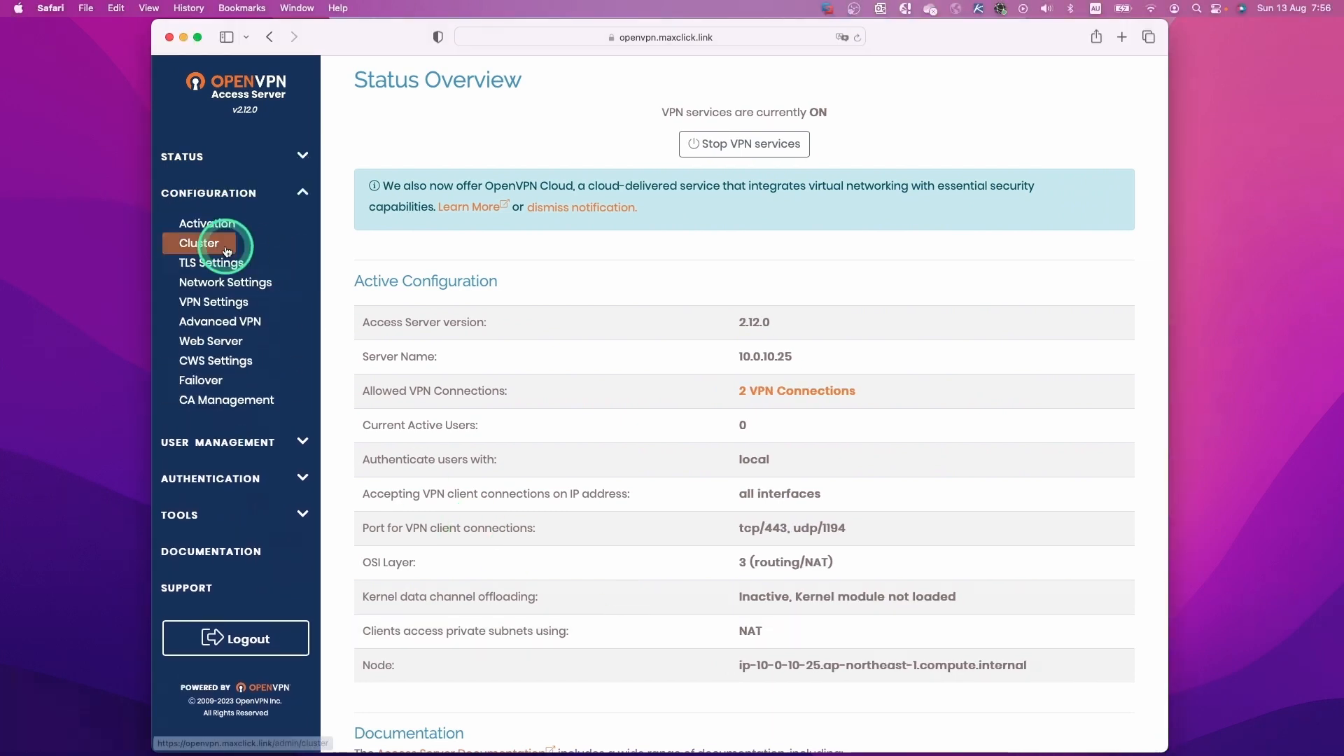
pyautogui.click(199, 224)
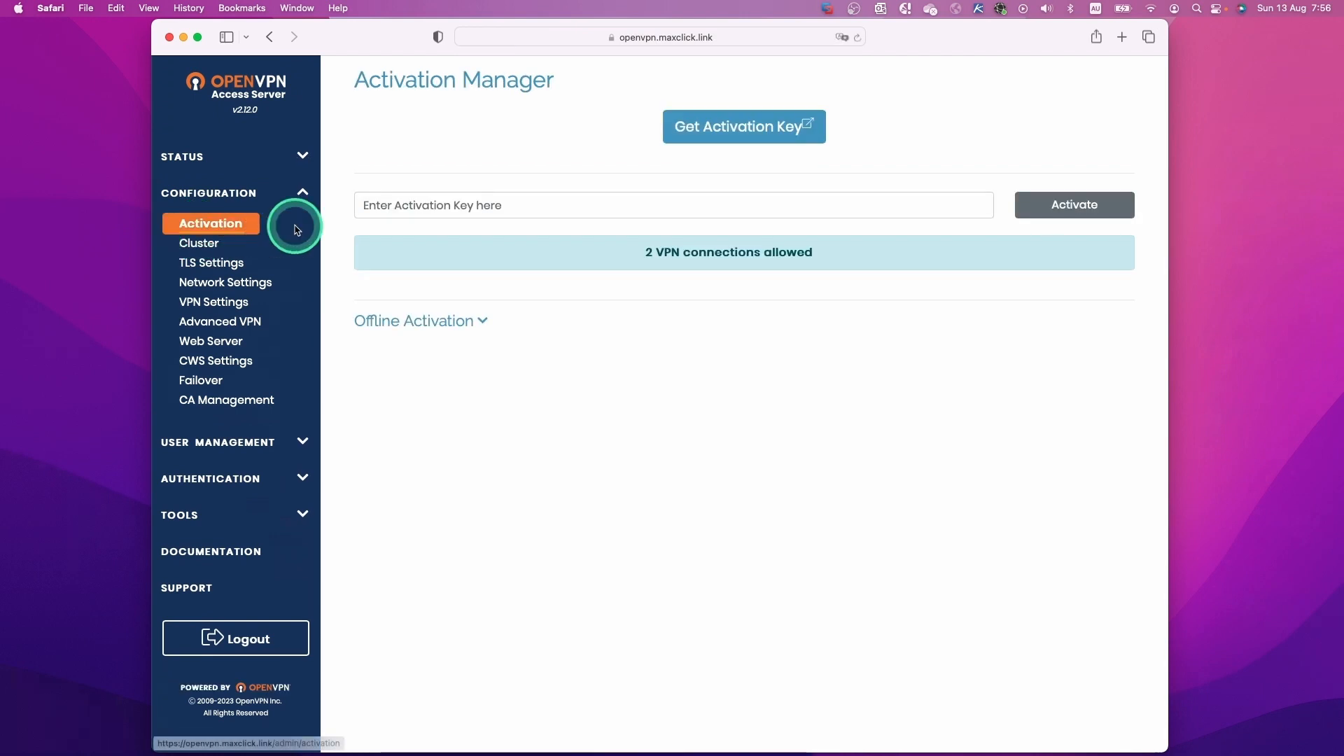
pyautogui.click(531, 204)
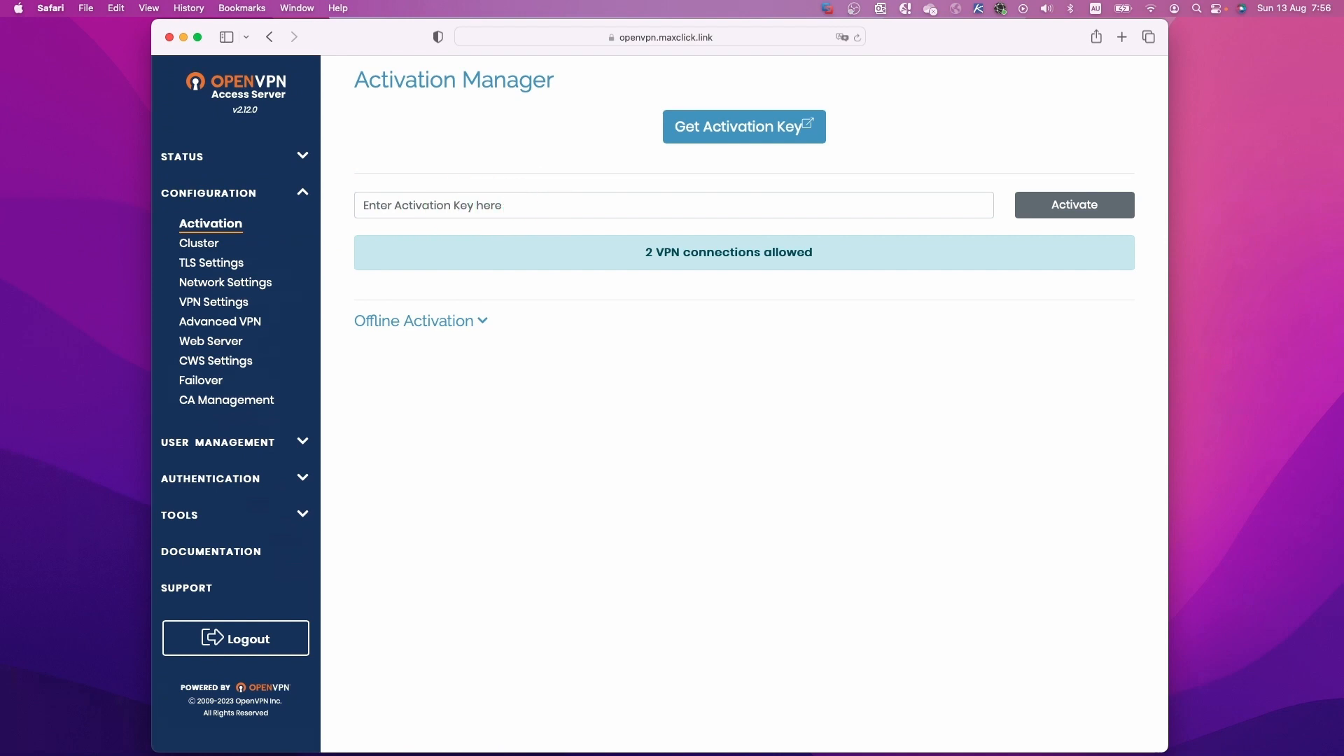
pyautogui.moveTo(1343, 223); pyautogui.dragTo(708, 39)
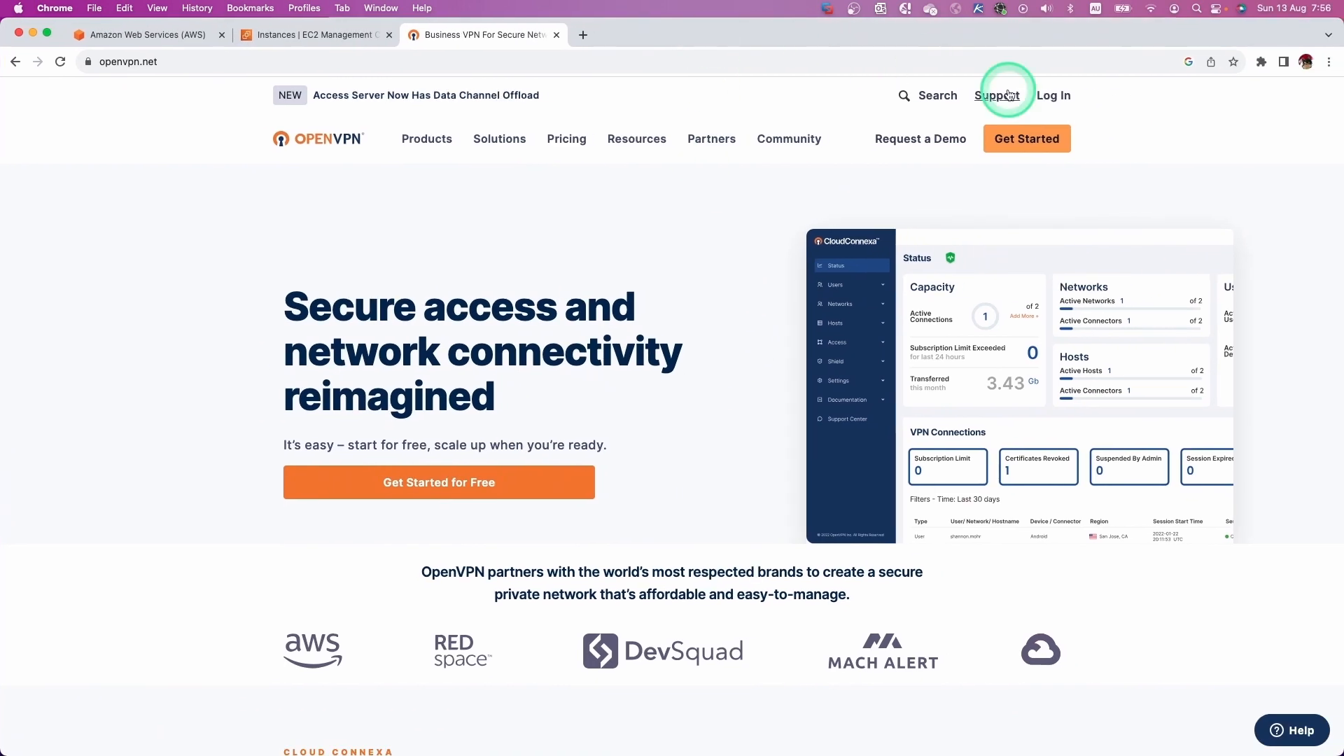
# Sign in to the OpenVPN Access Server portal and copy Subscription 1's activation key.
pyautogui.click(1053, 95)
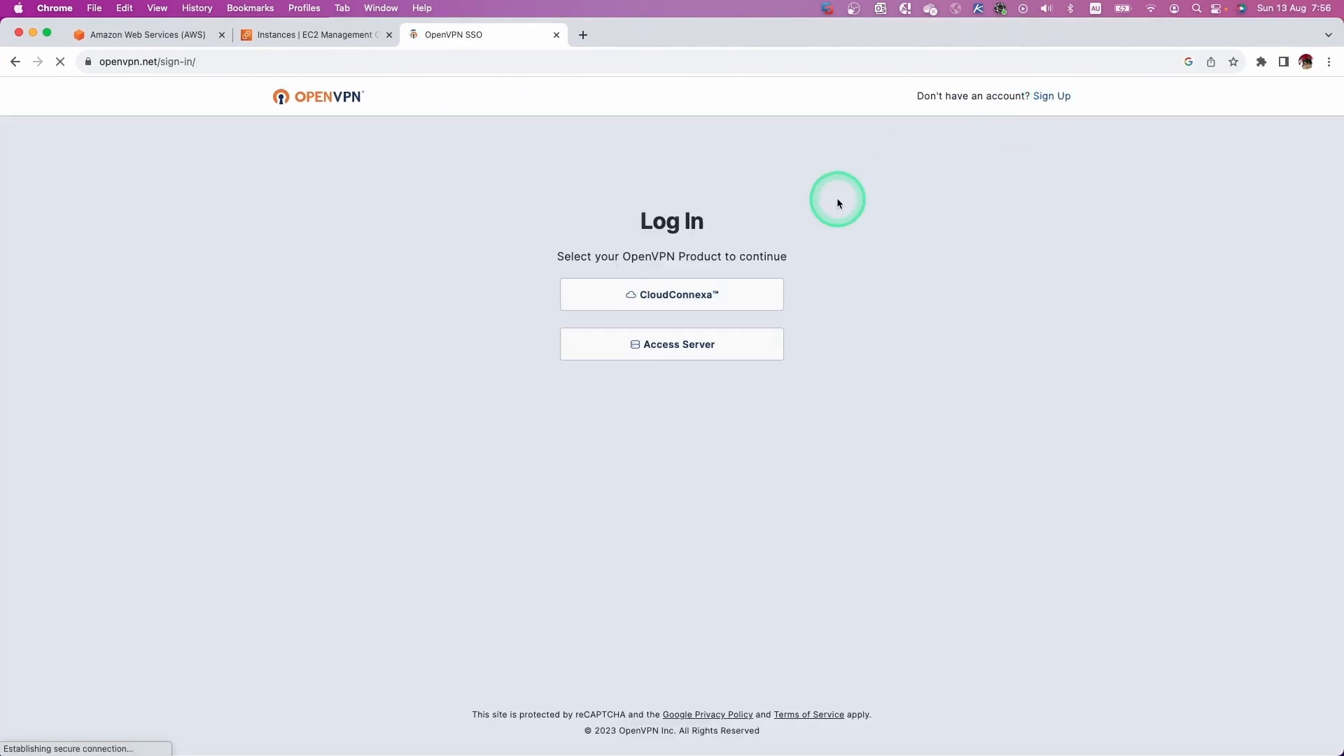
pyautogui.click(658, 351)
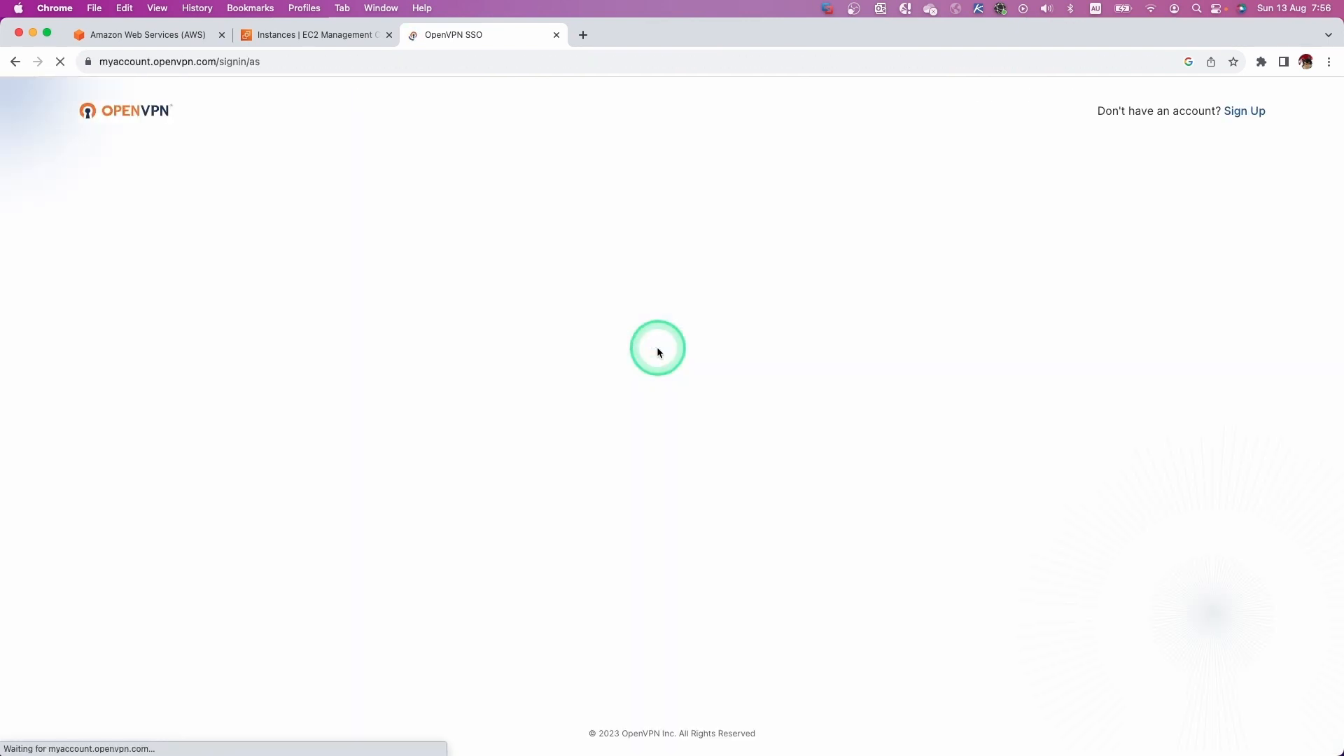
pyautogui.click(702, 448)
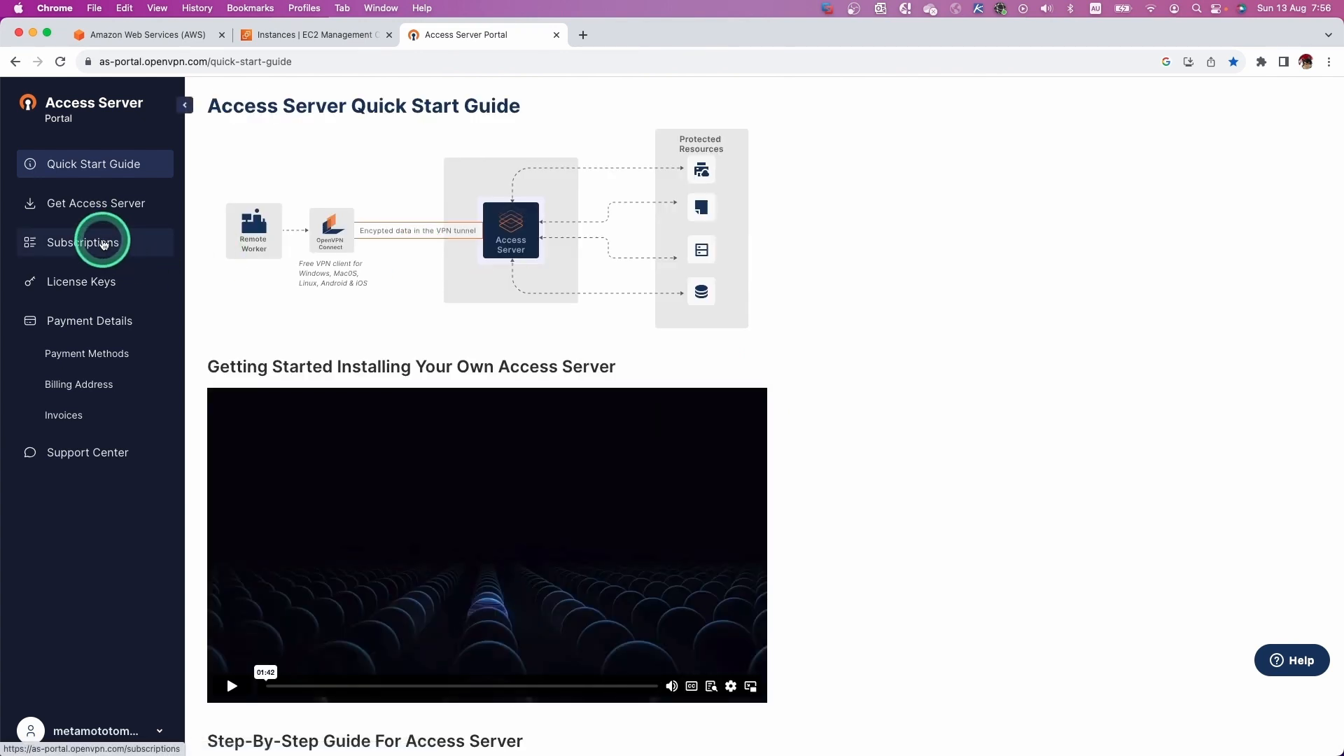
pyautogui.click(103, 243)
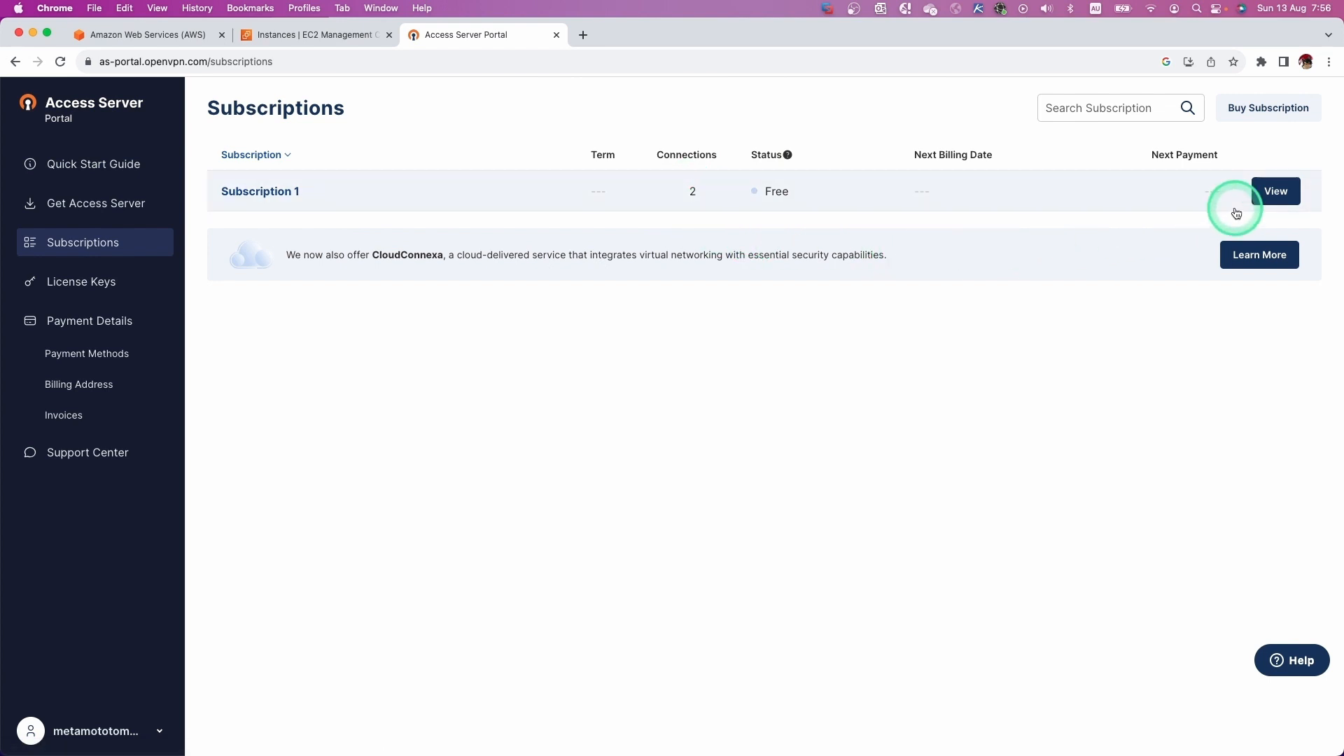
pyautogui.click(1283, 198)
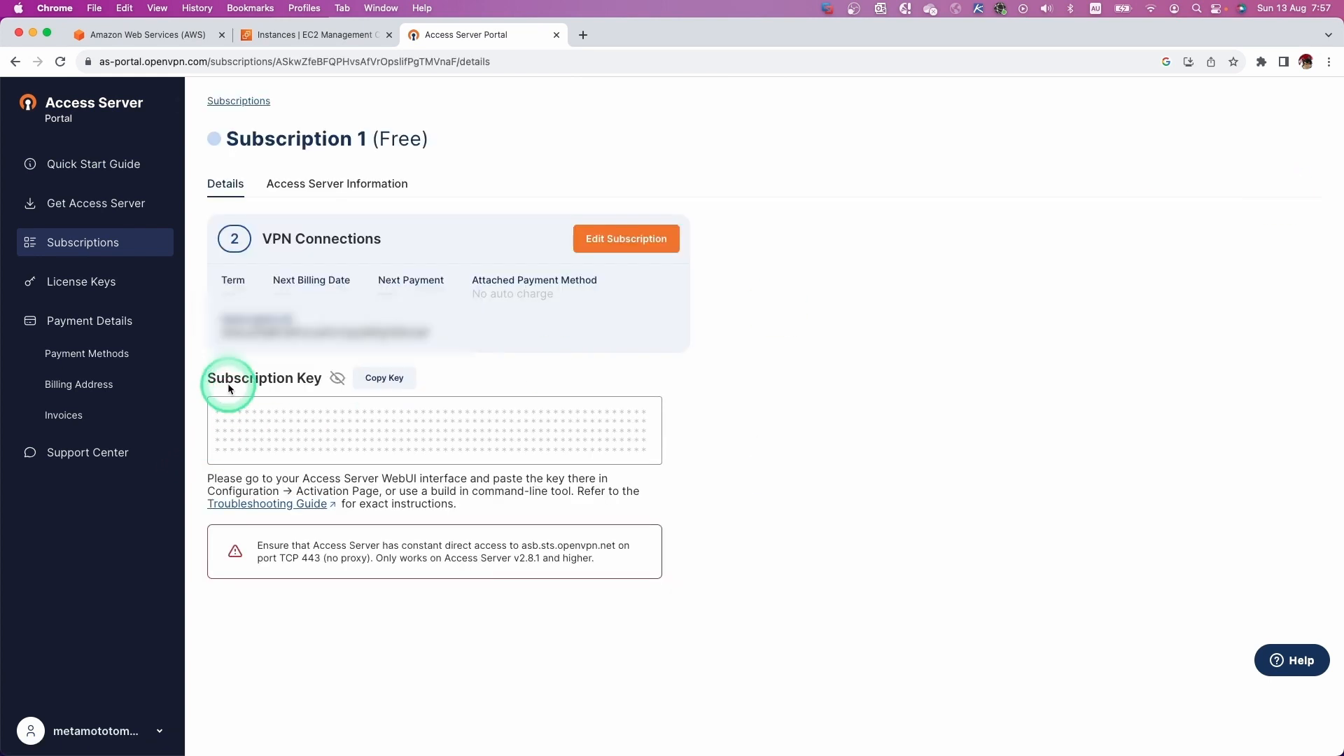
pyautogui.click(379, 379)
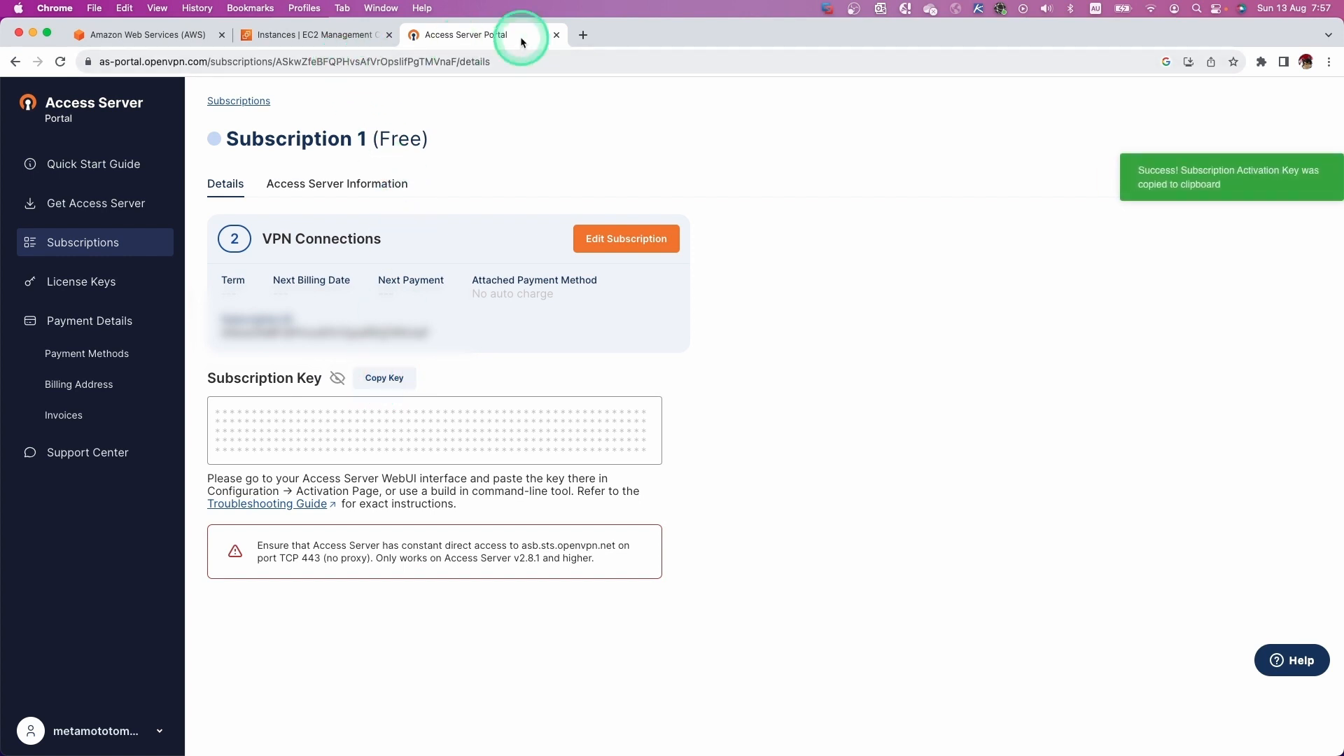
pyautogui.moveTo(617, 32); pyautogui.dragTo(832, 567)
# Paste the copied key into the Enter Activation Key field and activate Subscription 1.
pyautogui.click(793, 483)
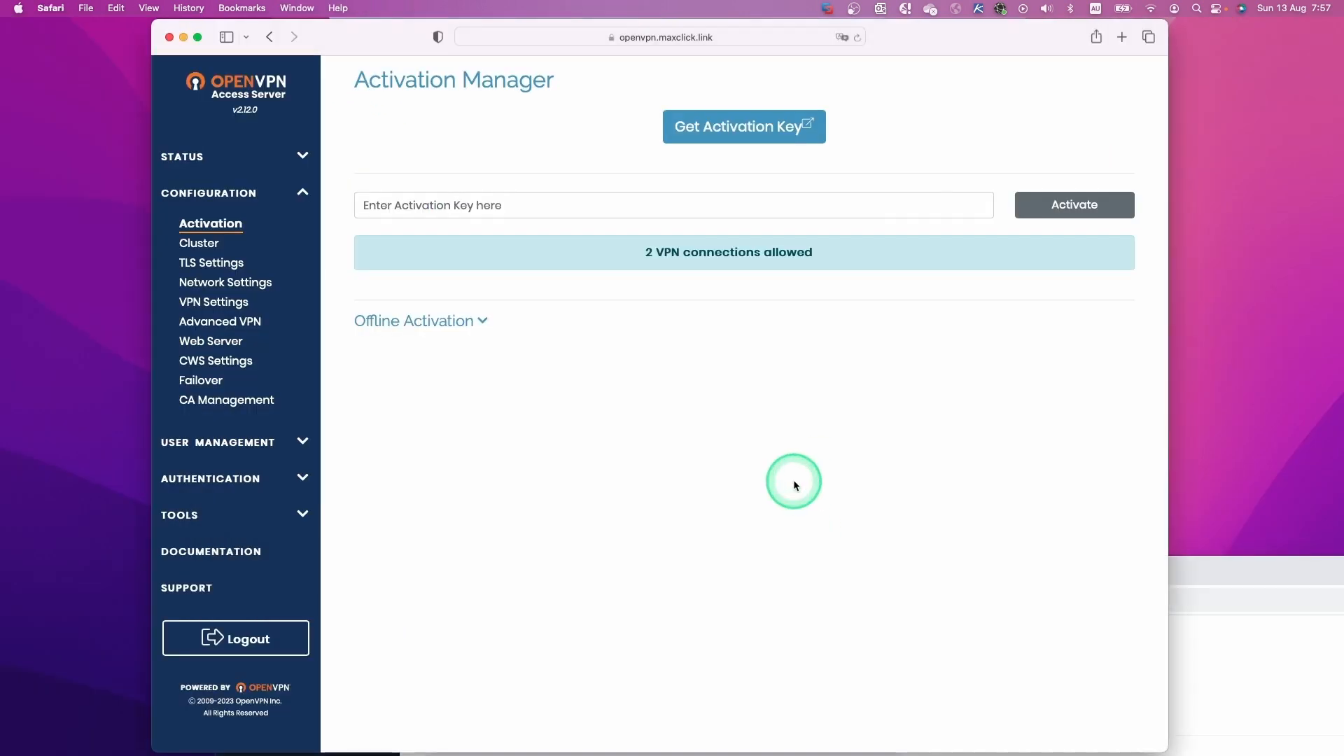
pyautogui.click(493, 210)
pyautogui.press('super+v')
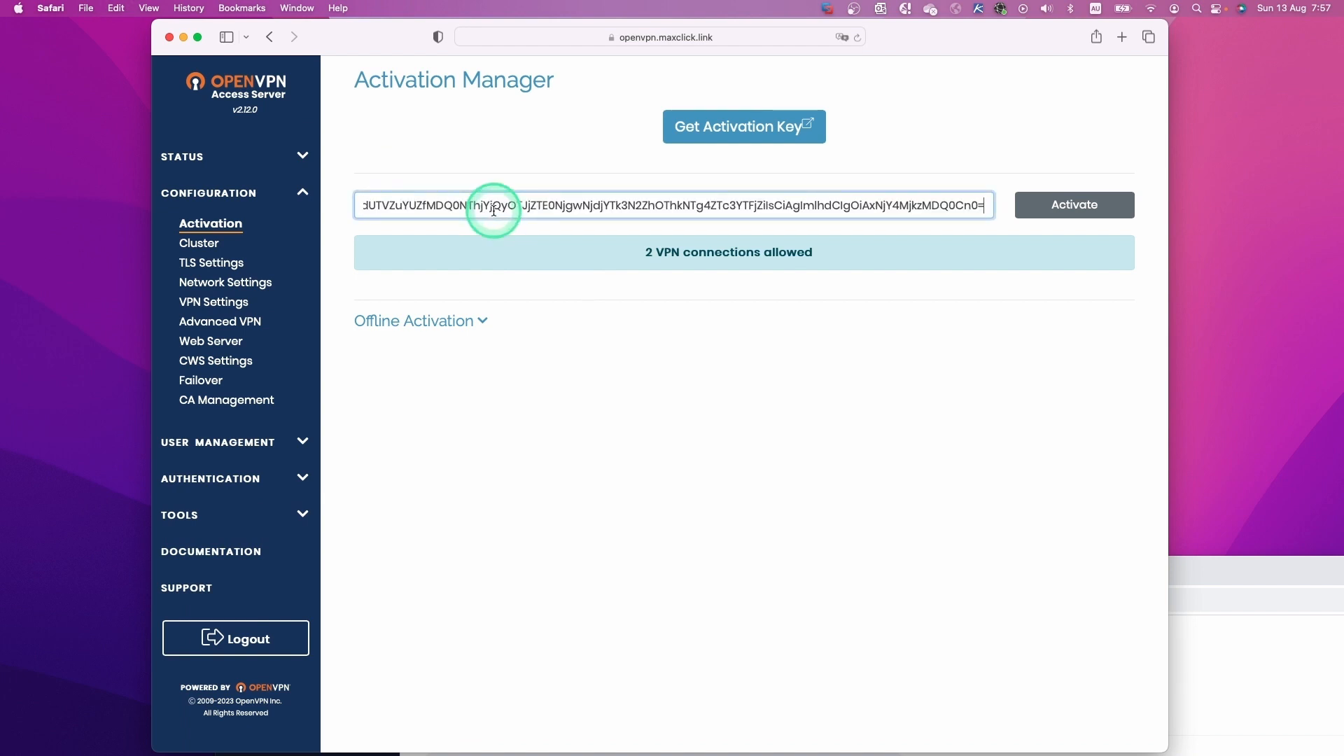
pyautogui.click(1080, 210)
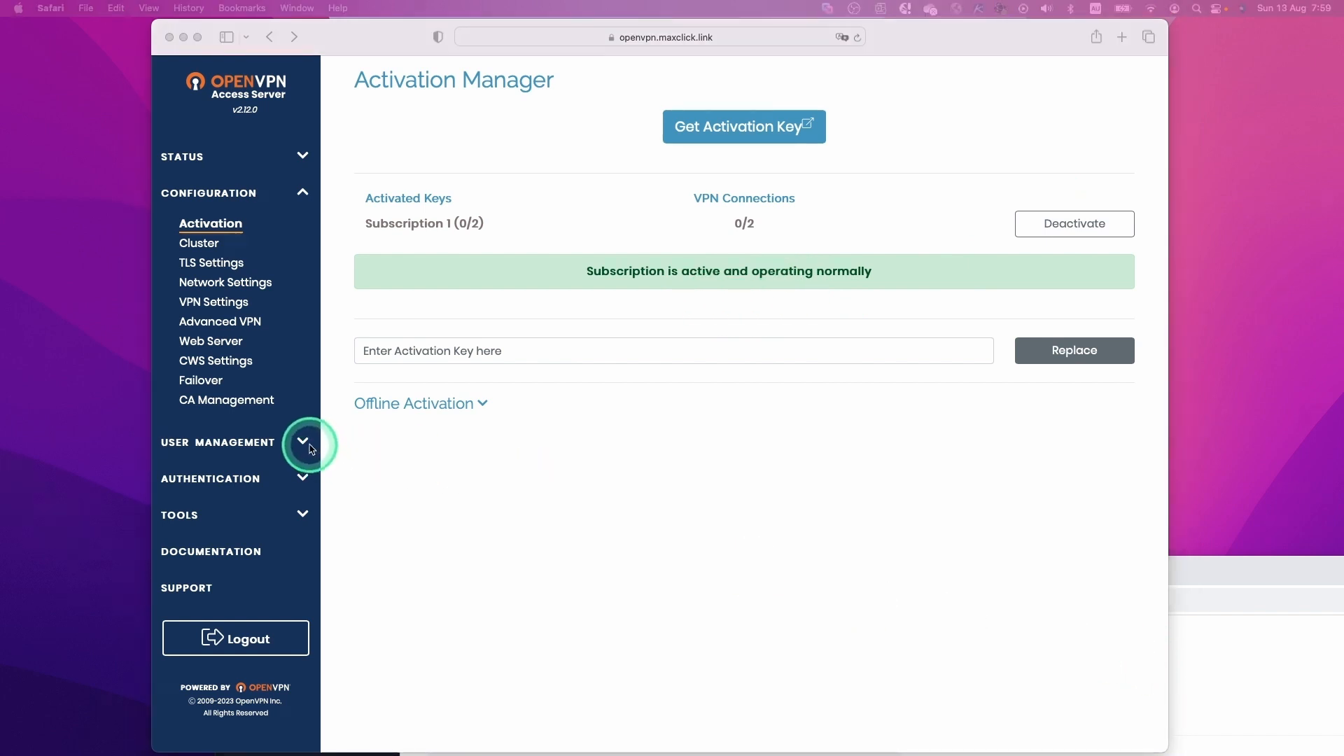
# Open User Management > User Permissions and enter the new username NOB.
pyautogui.click(302, 449)
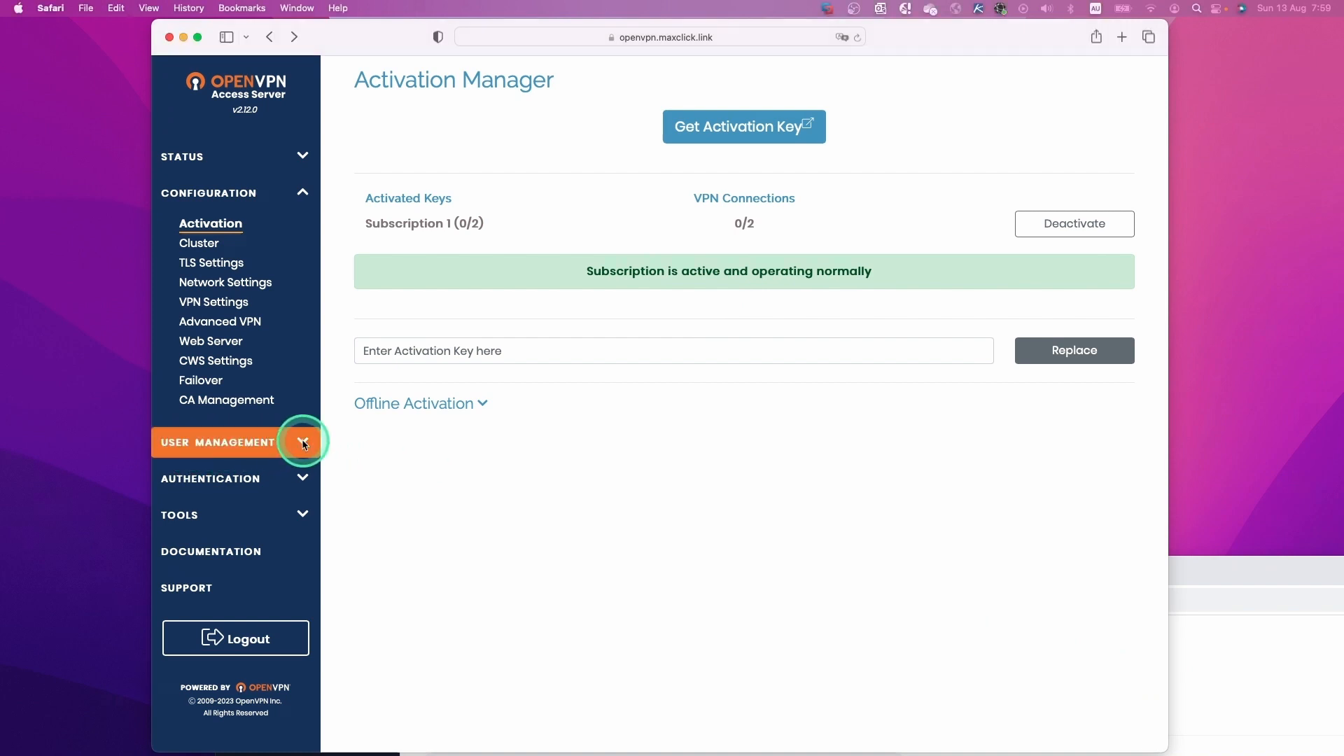
pyautogui.click(300, 455)
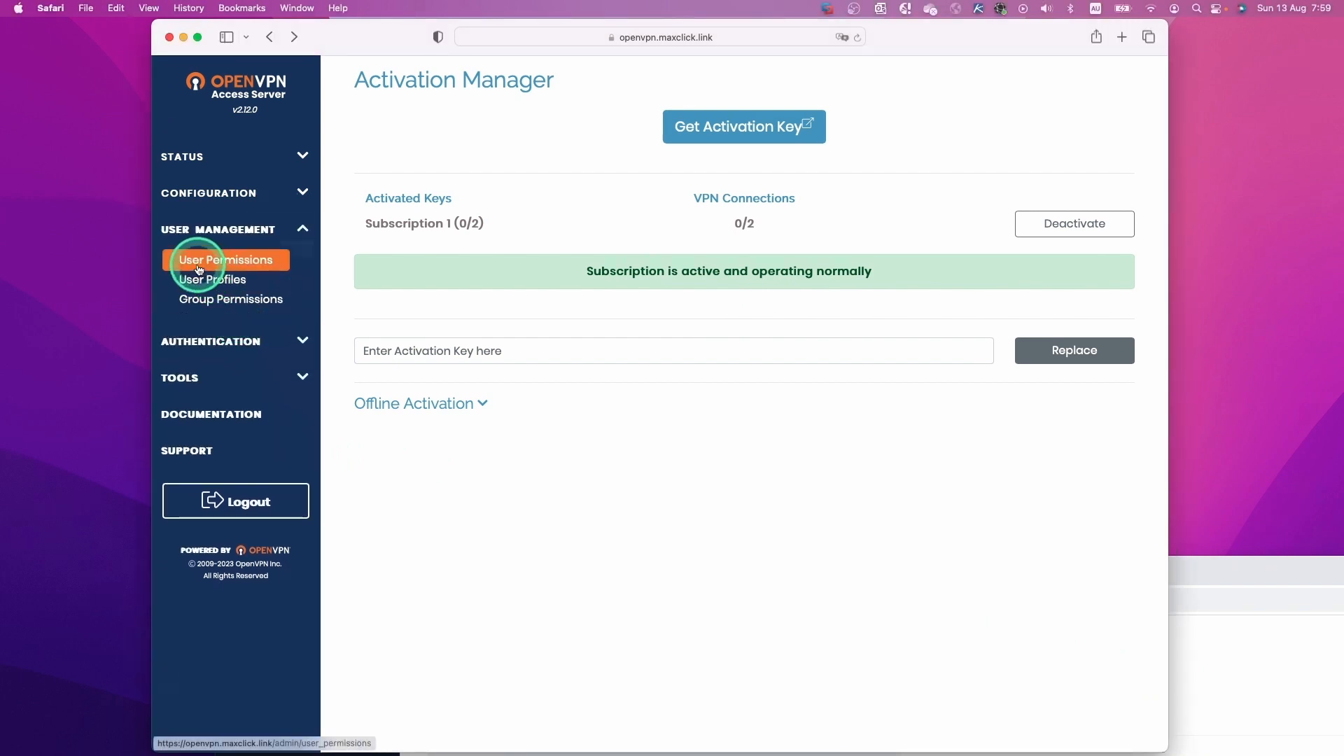
pyautogui.click(255, 264)
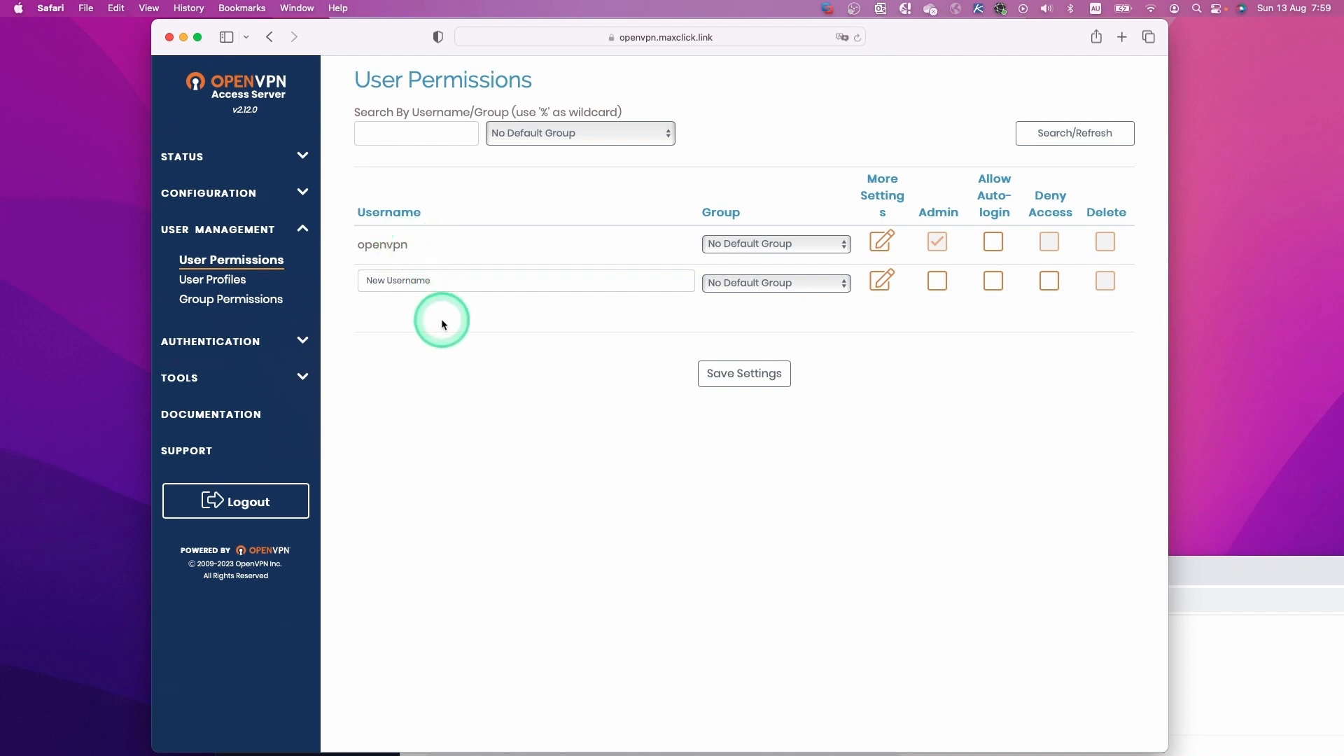
pyautogui.click(426, 285)
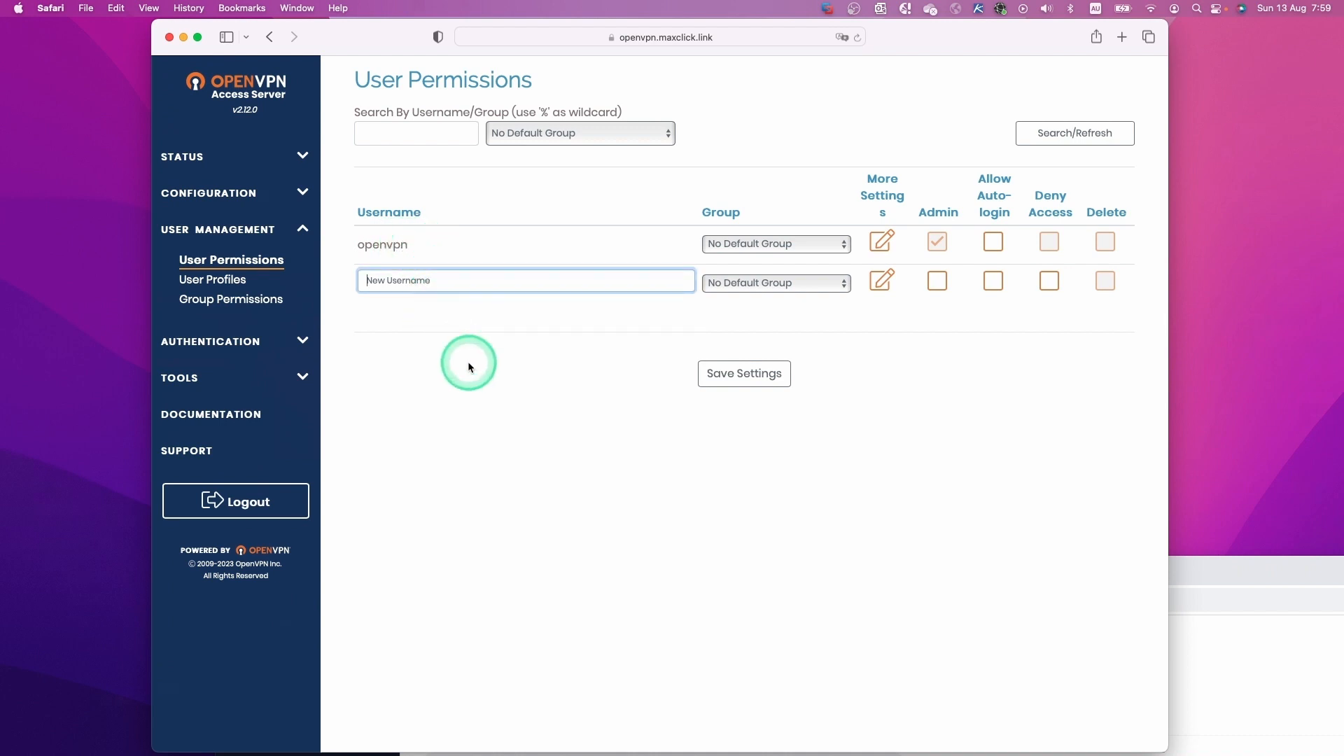
pyautogui.write('NOB')
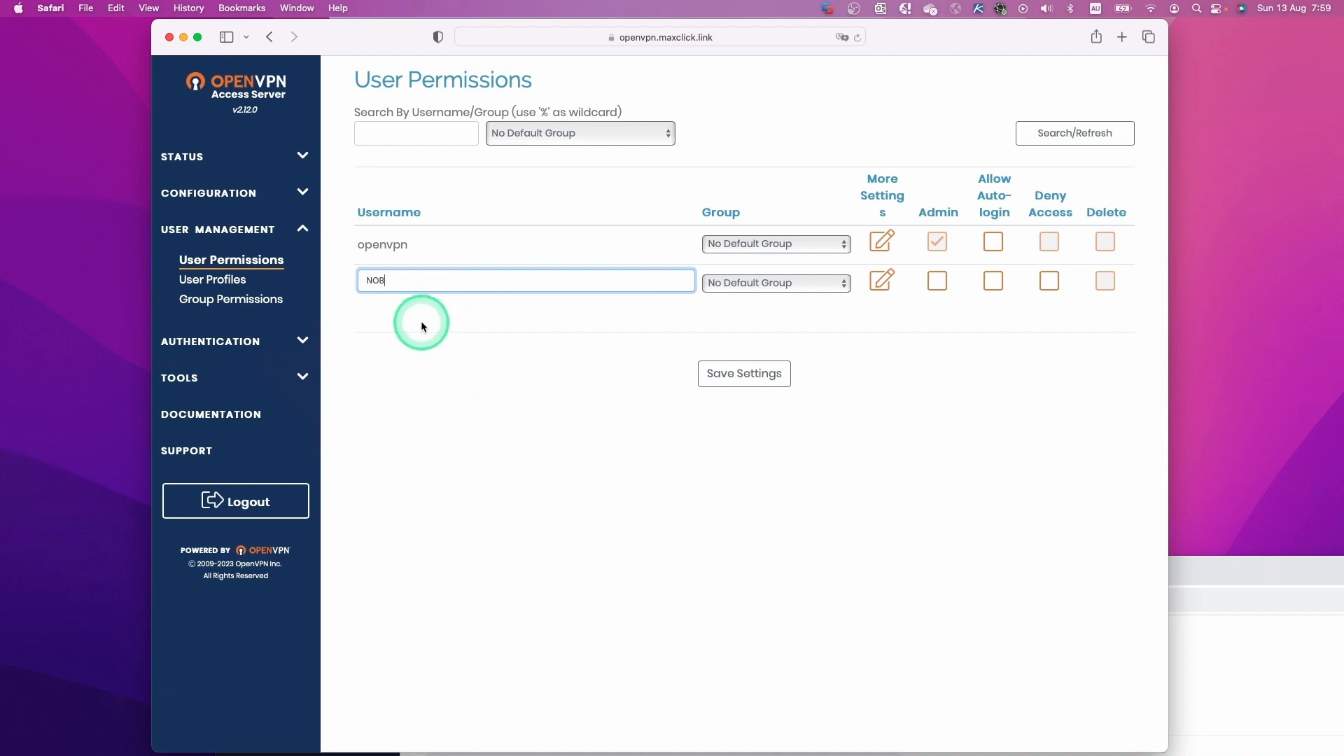
# Give NOB a local password, save the settings, and update the running server.
pyautogui.click(881, 282)
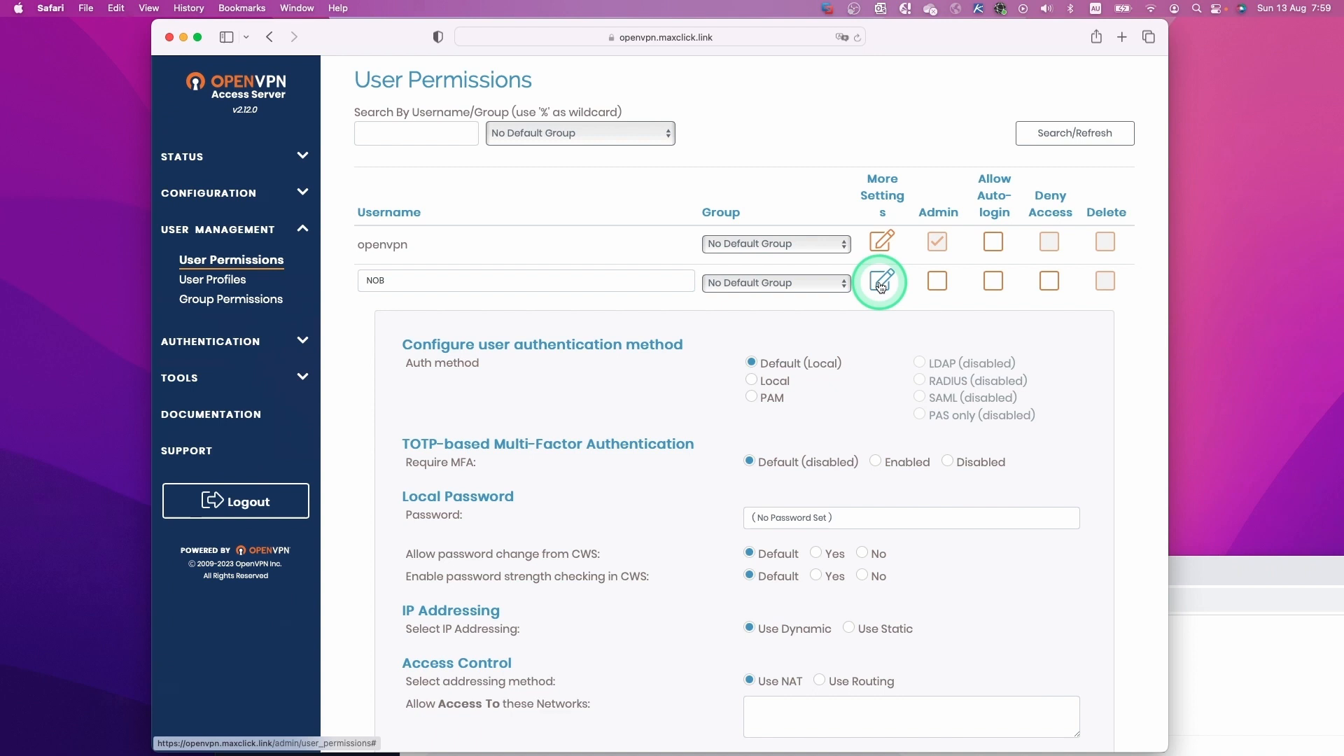
pyautogui.click(791, 518)
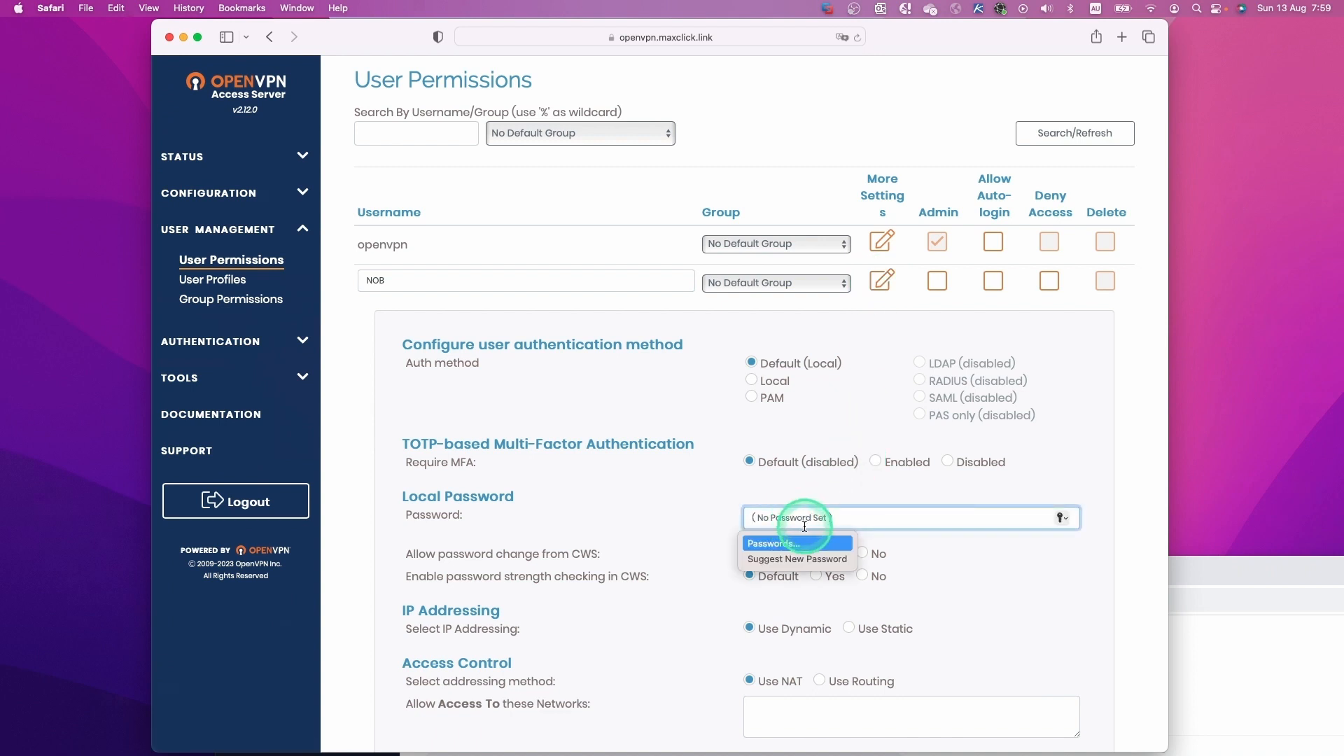
pyautogui.press('Escape')
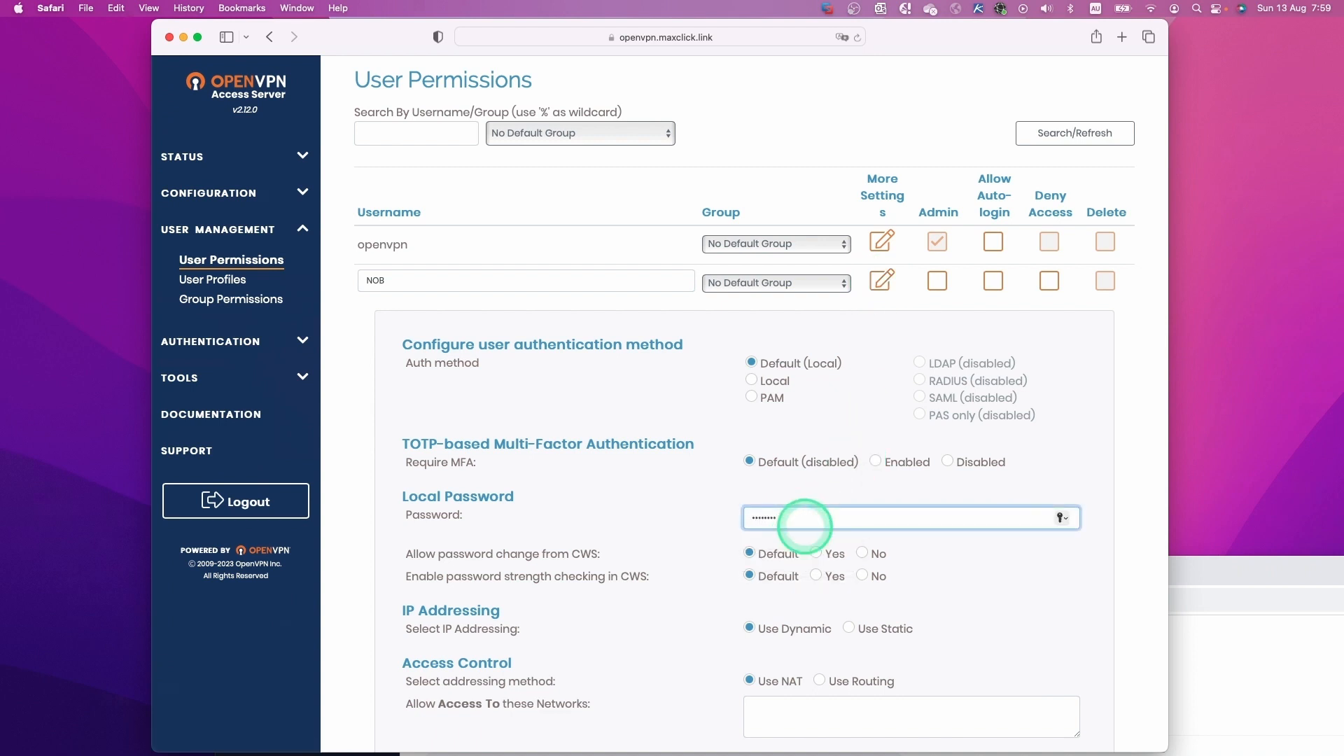
pyautogui.click(971, 578)
pyautogui.scroll(-5, 977, 581)
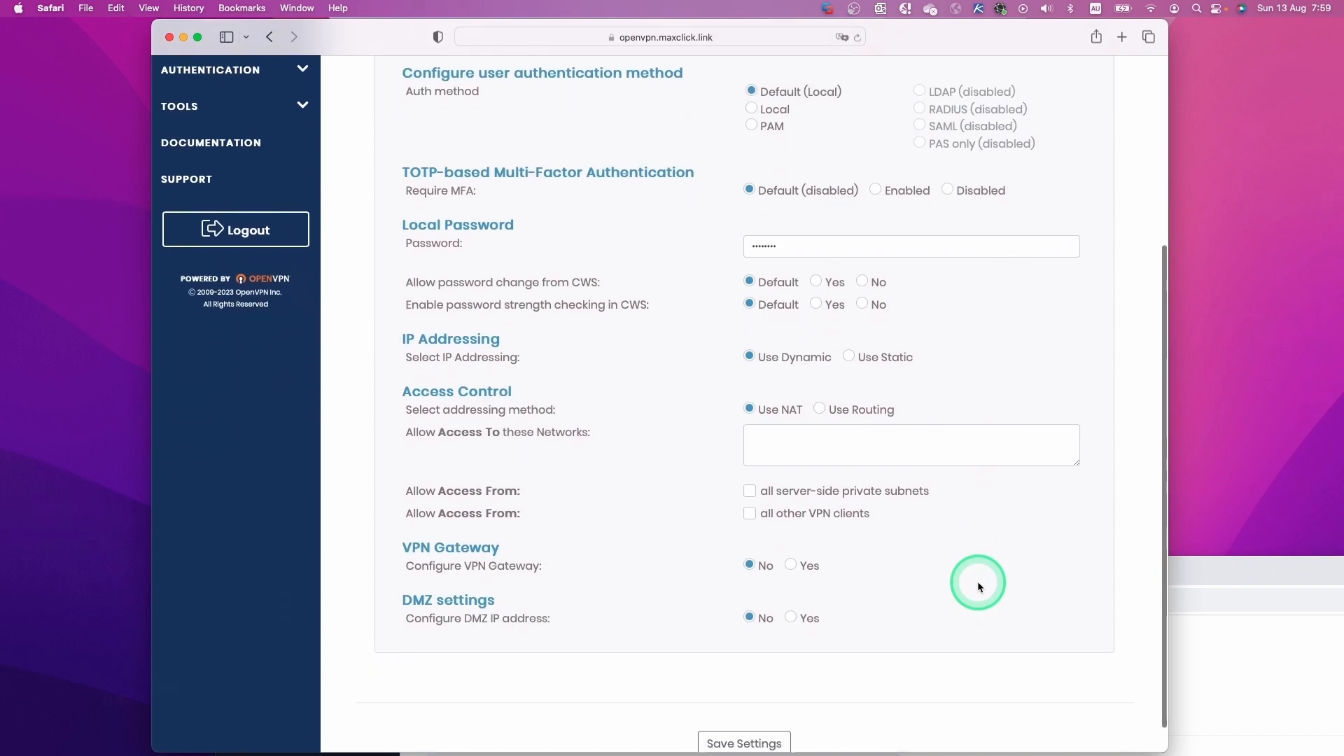
pyautogui.click(740, 714)
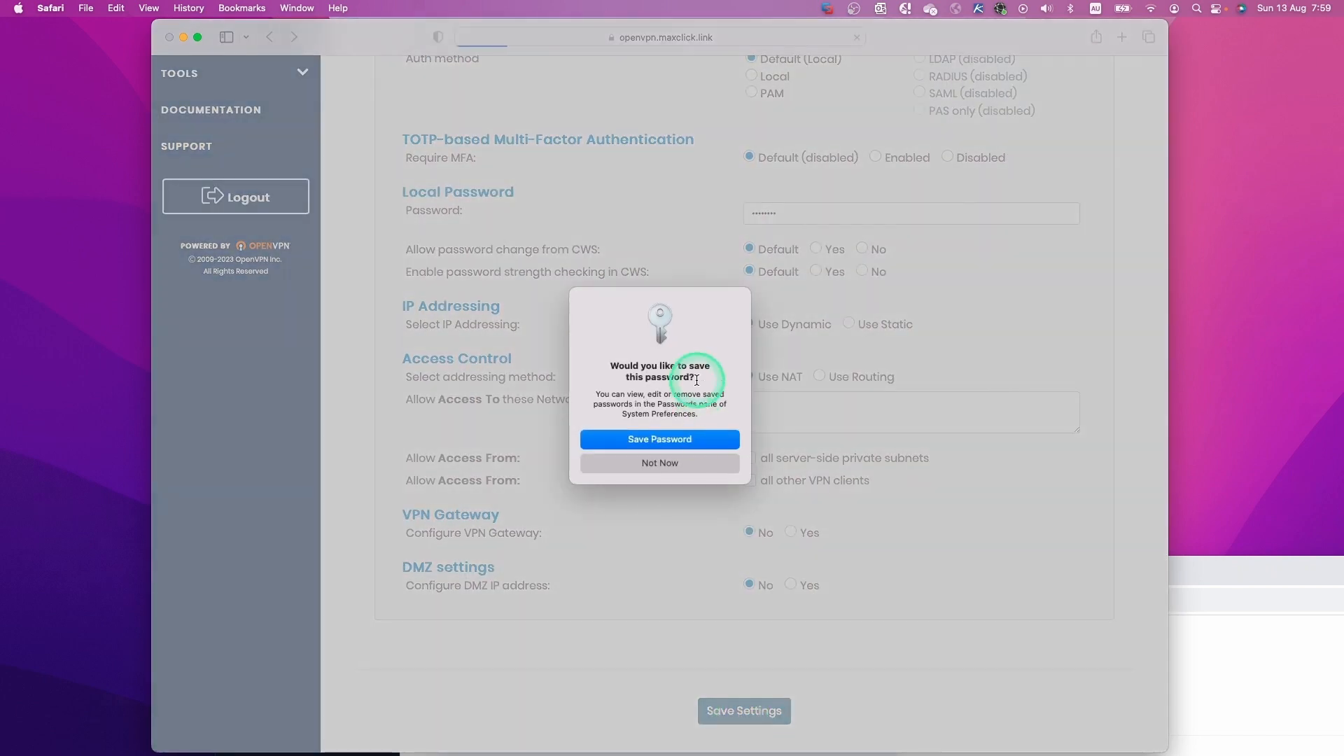
pyautogui.click(685, 439)
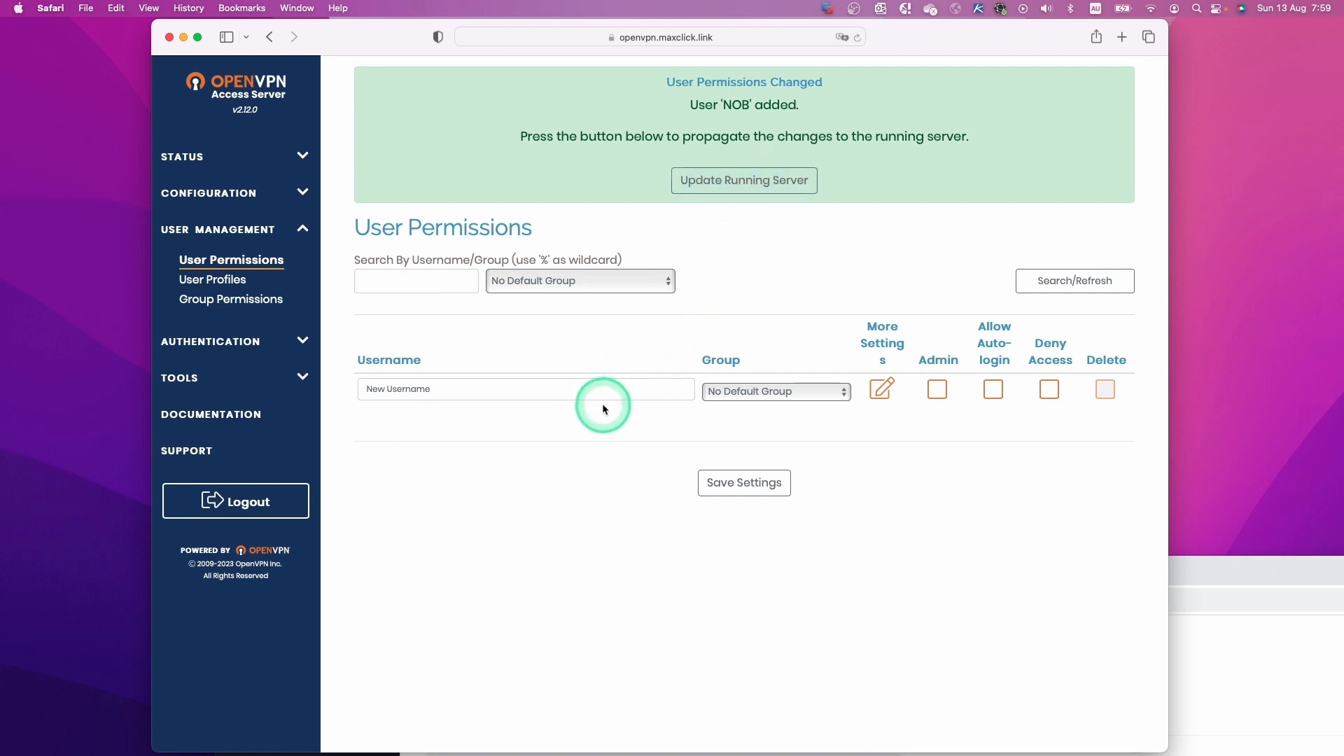
pyautogui.click(762, 190)
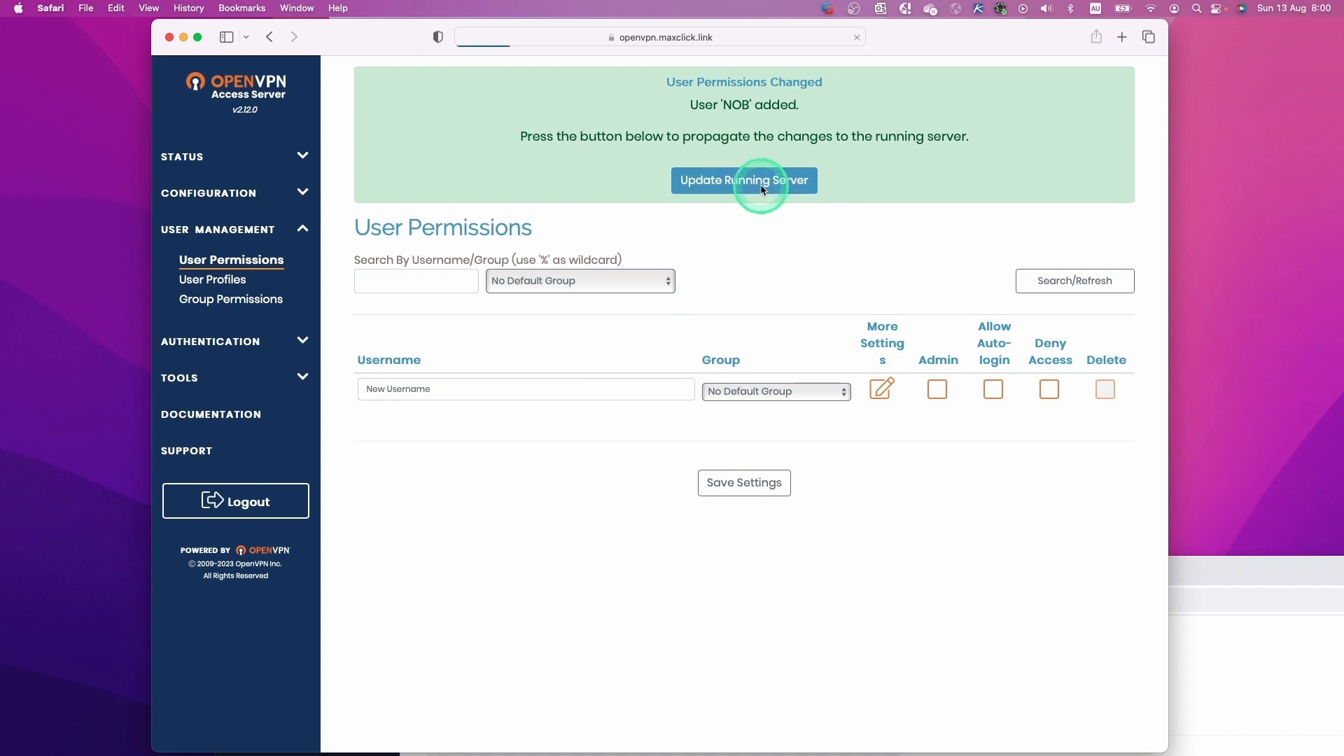
pyautogui.click(380, 335)
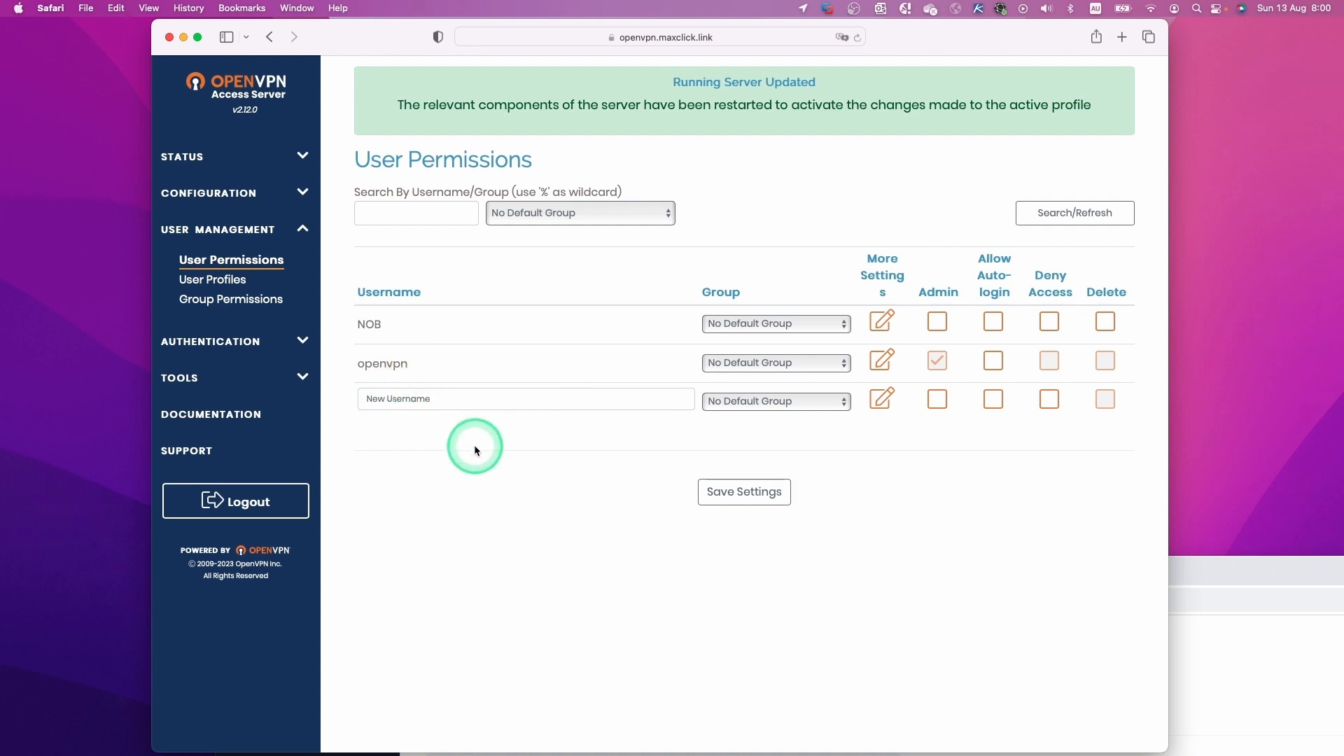
# Set a new local password for the openvpn user, save, and update the running server.
pyautogui.click(881, 360)
pyautogui.click(789, 592)
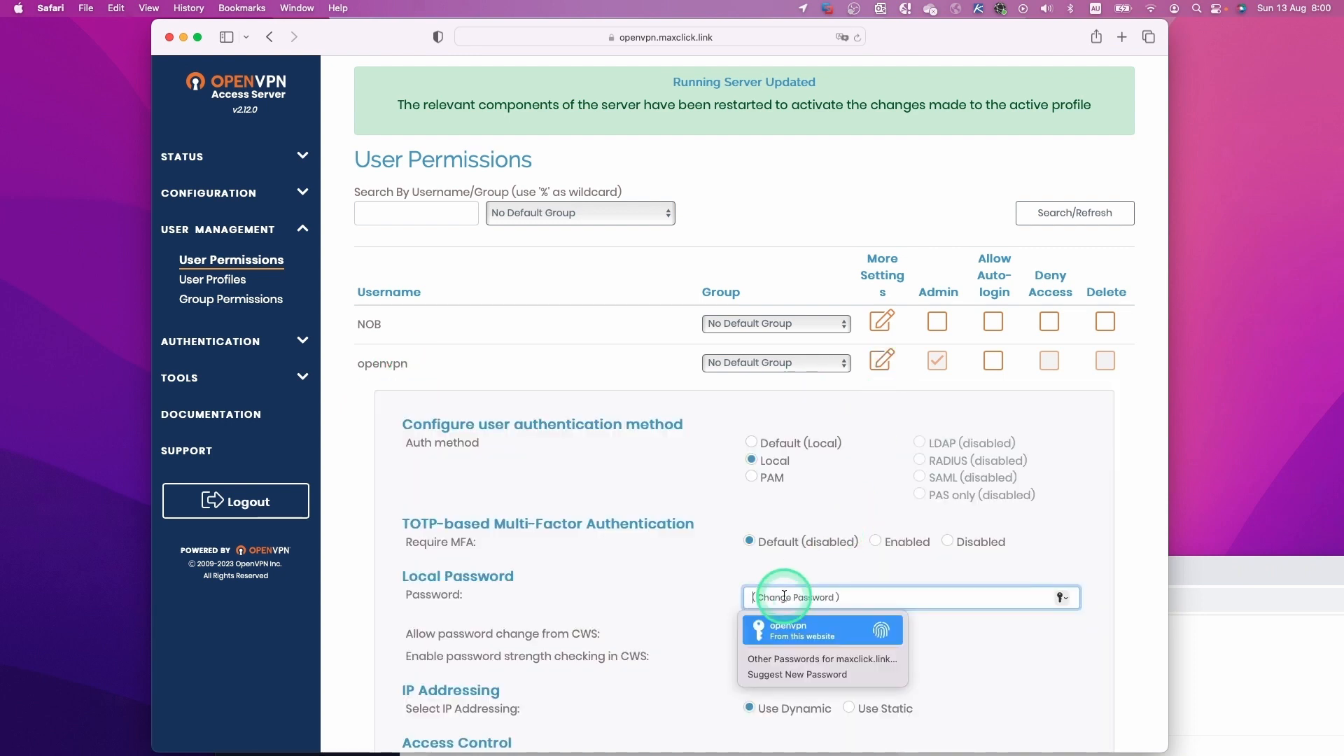
pyautogui.write('1234')
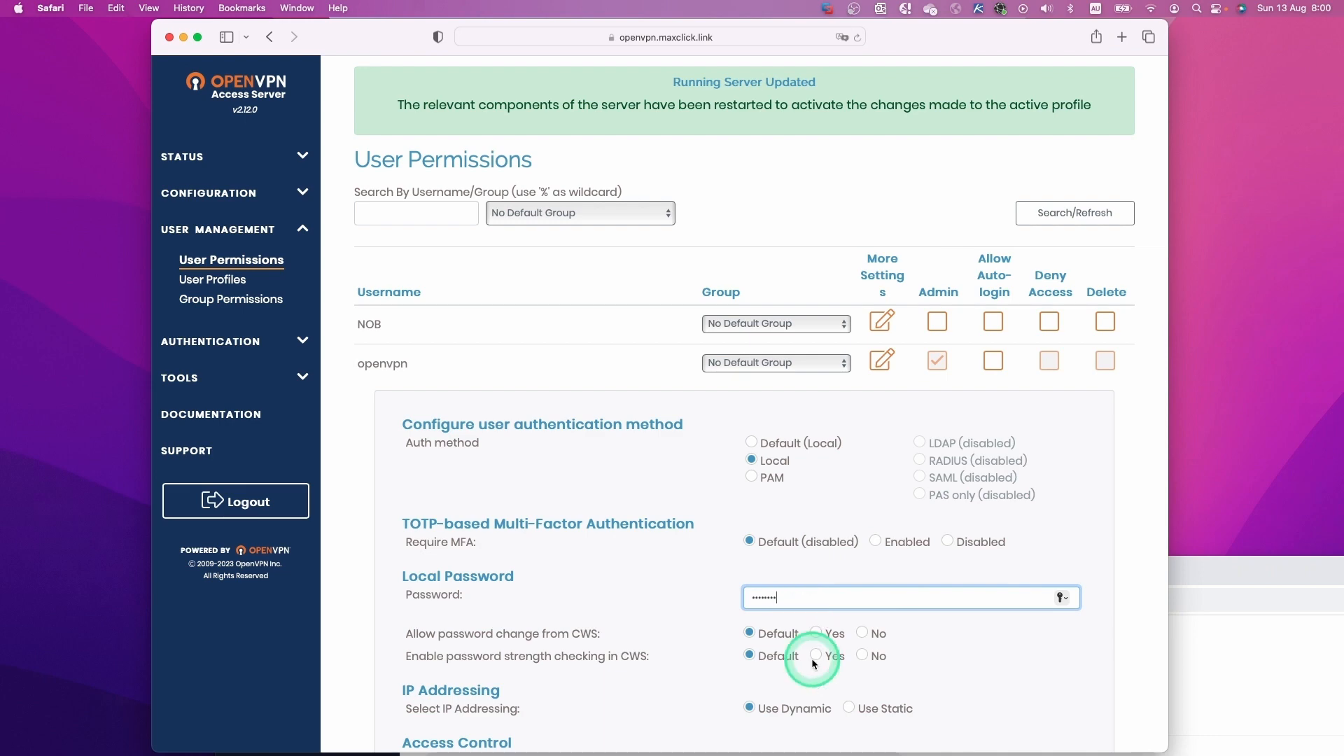
pyautogui.scroll(-10, 926, 663)
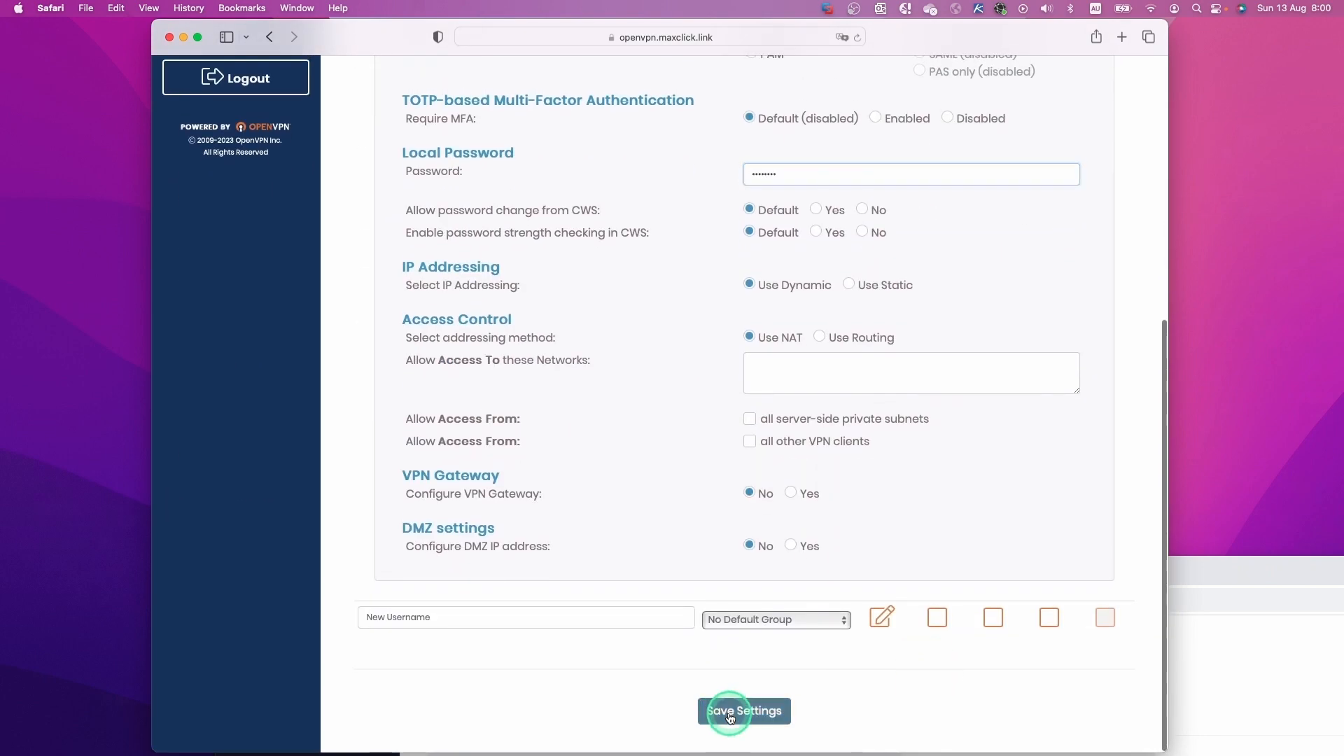
pyautogui.click(729, 717)
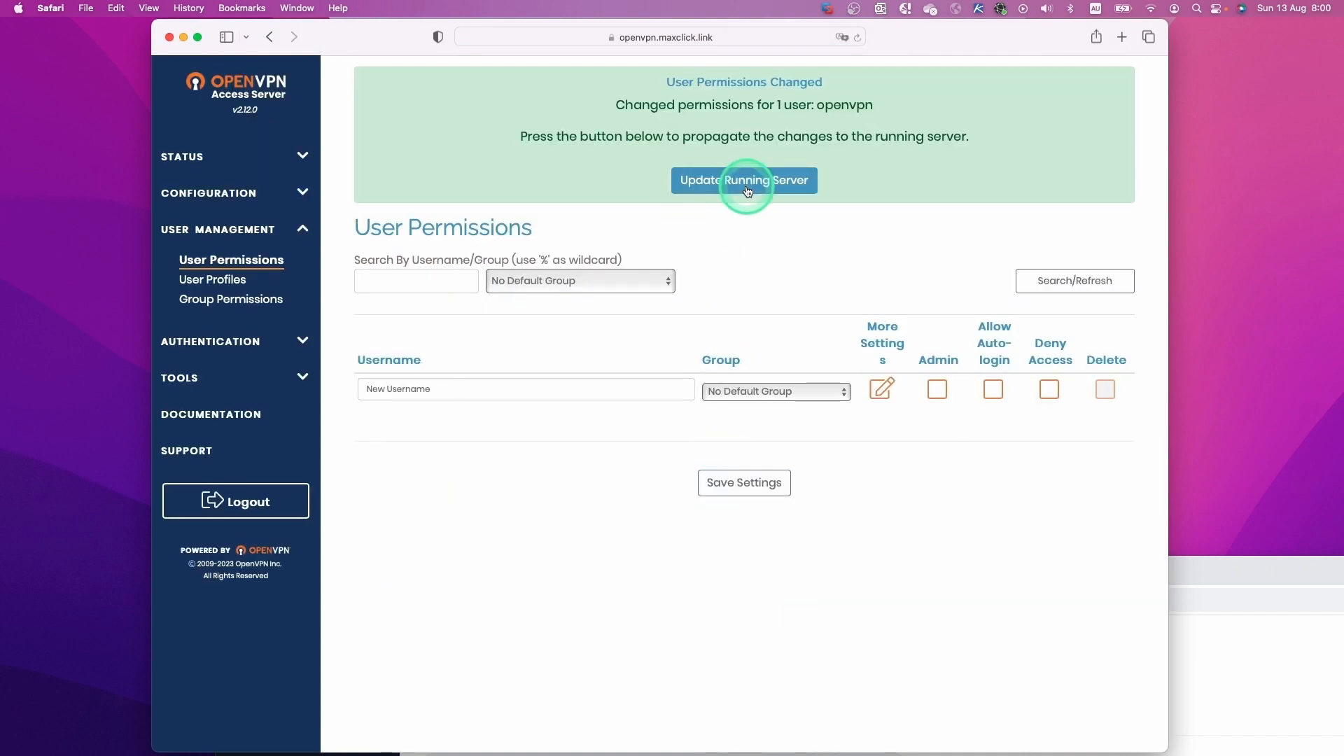
pyautogui.click(748, 190)
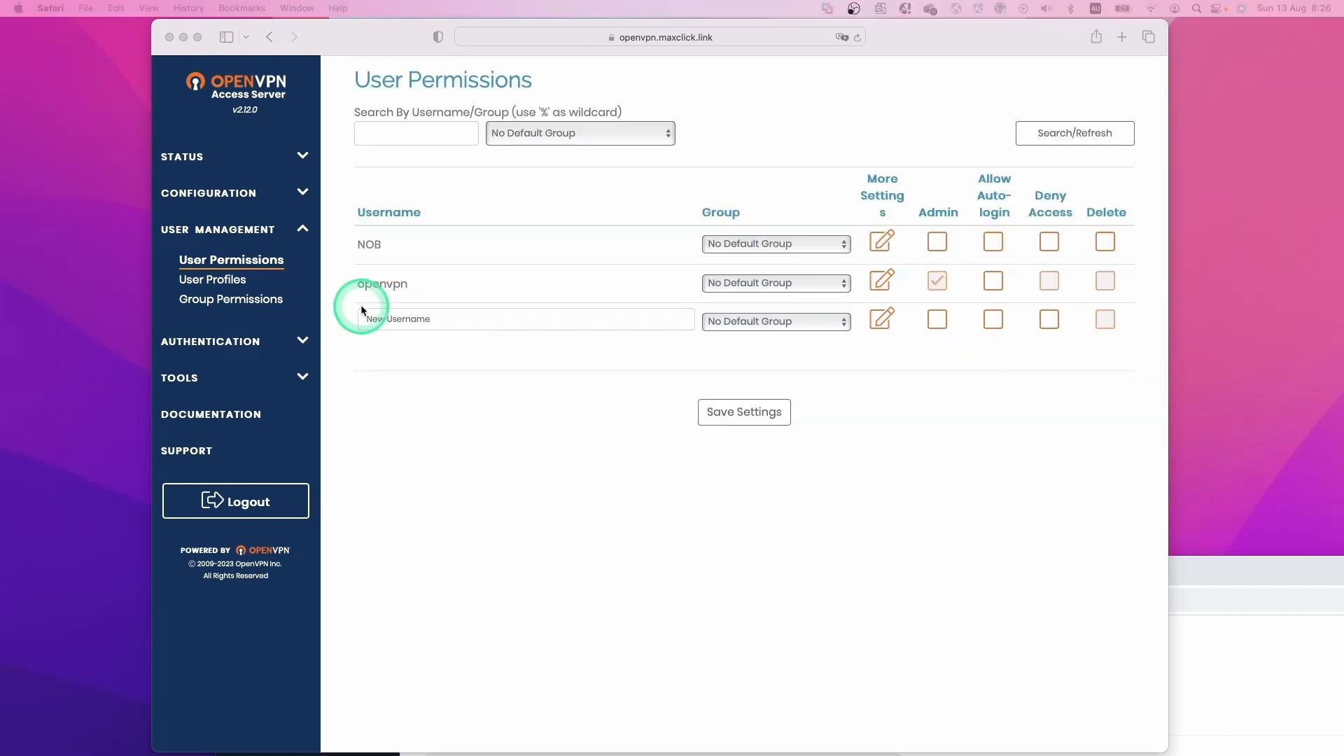
# Open Configuration > Network Settings and locate the current hostname 10.0.10.25.
pyautogui.doubleClick(301, 190)
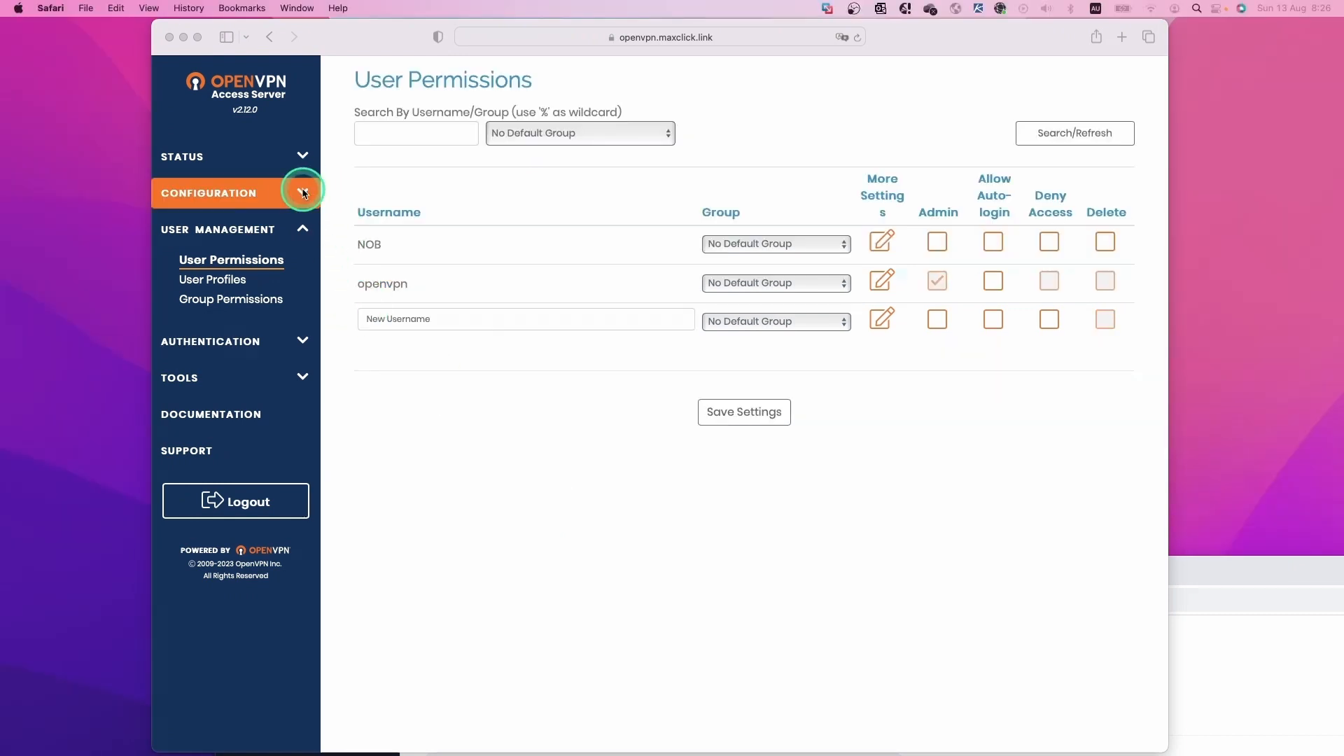
pyautogui.click(231, 283)
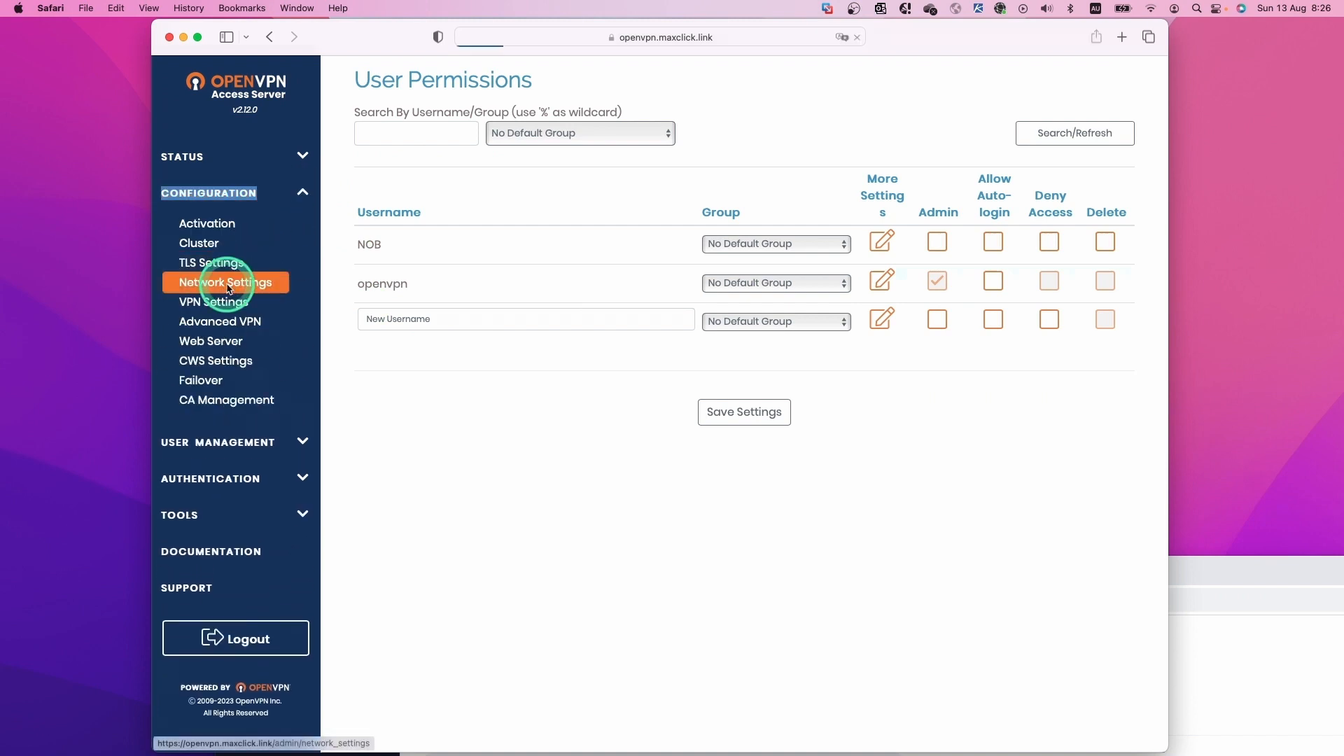
pyautogui.moveTo(423, 275); pyautogui.dragTo(364, 274)
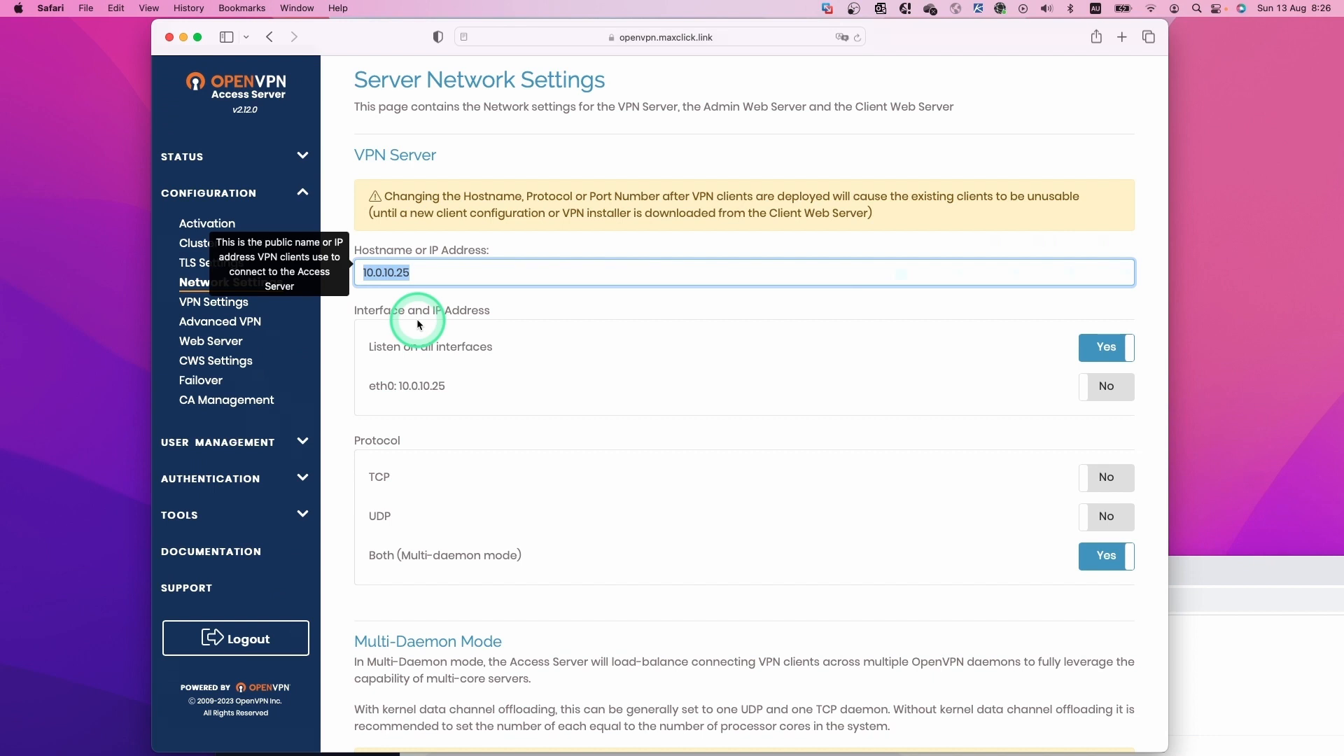
pyautogui.click(492, 309)
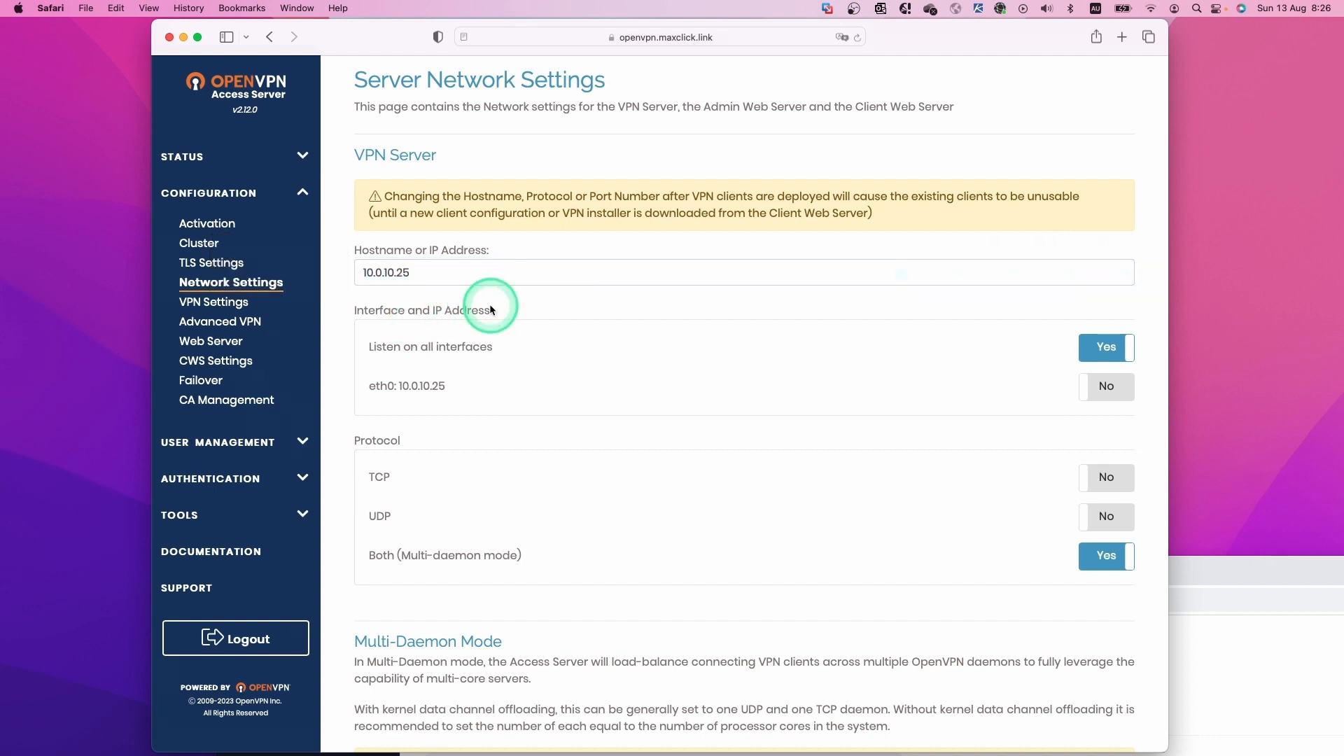
# Replace the hostname with openvpn.maxclick.link copied from the yEd diagram and save the settings.
pyautogui.hotkey('ctrl', 'Left')
pyautogui.doubleClick(962, 340)
pyautogui.press('super+c')
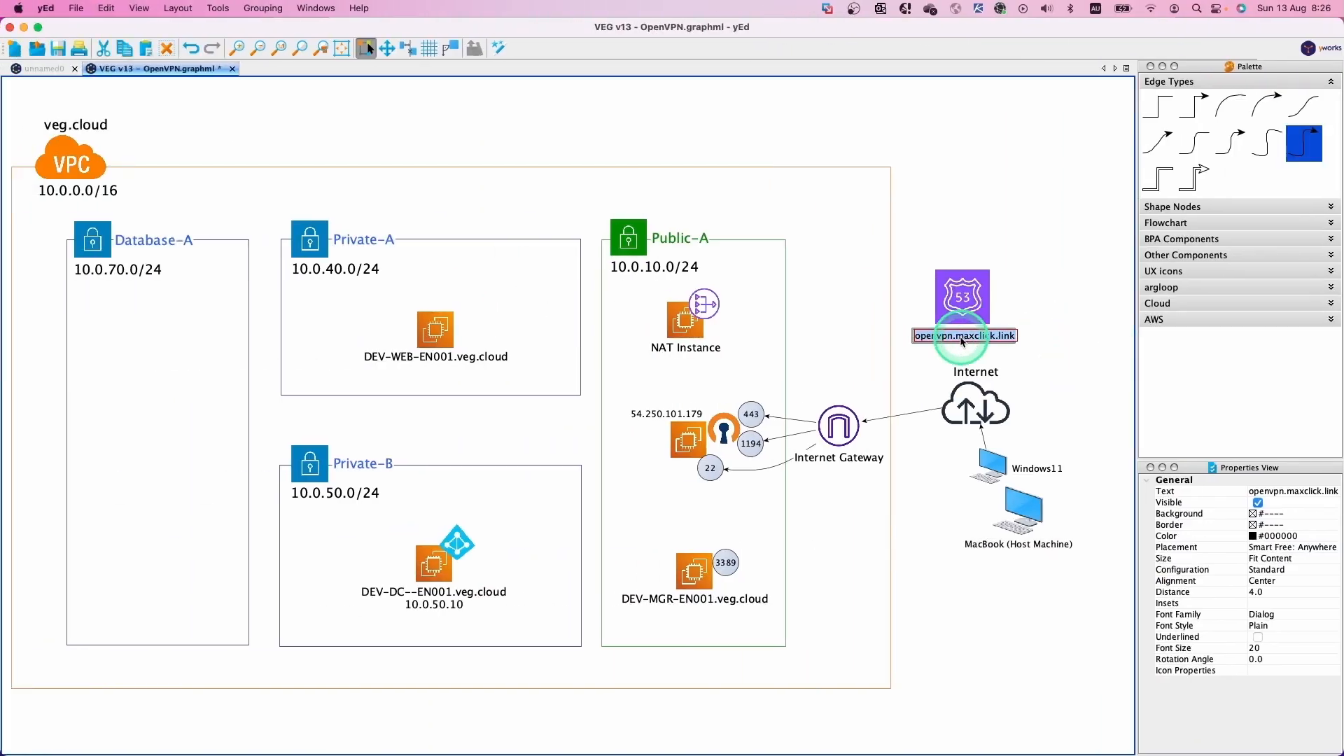
pyautogui.click(1035, 348)
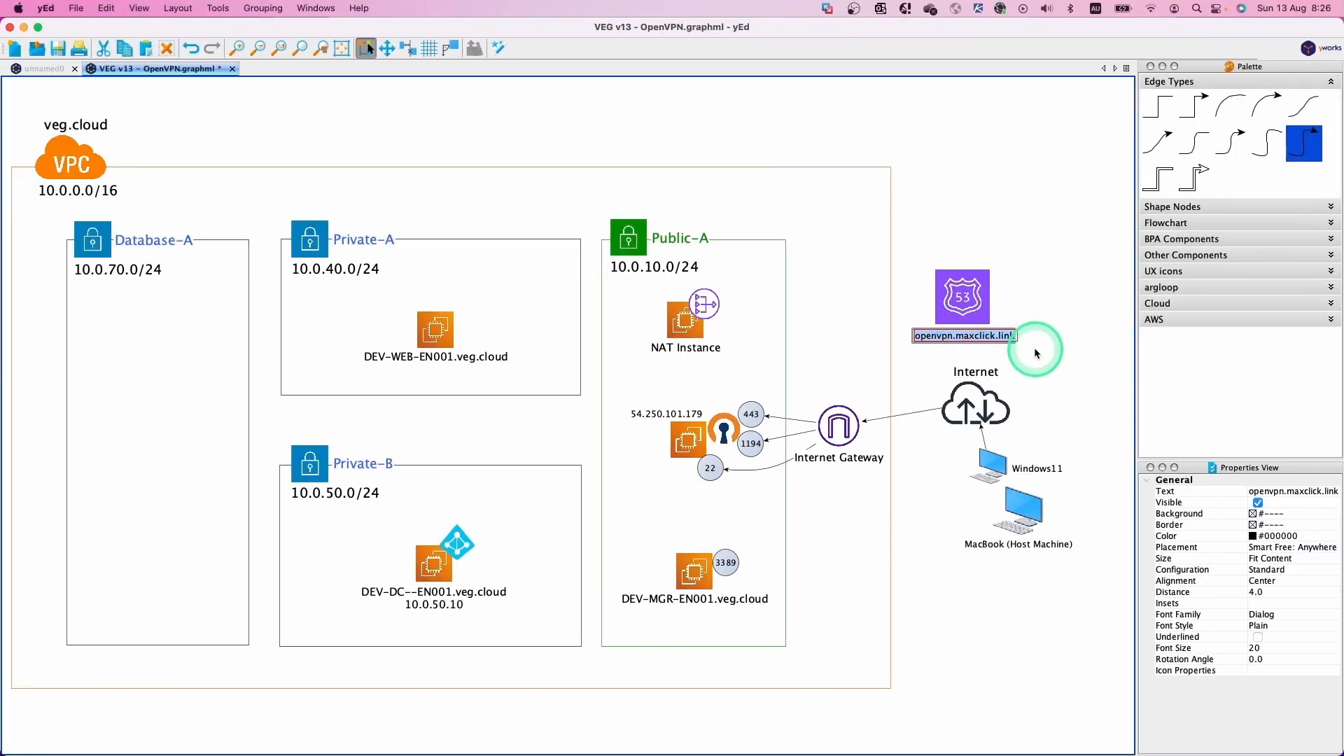
pyautogui.hotkey('ctrl', 'Right')
pyautogui.tripleClick(480, 272)
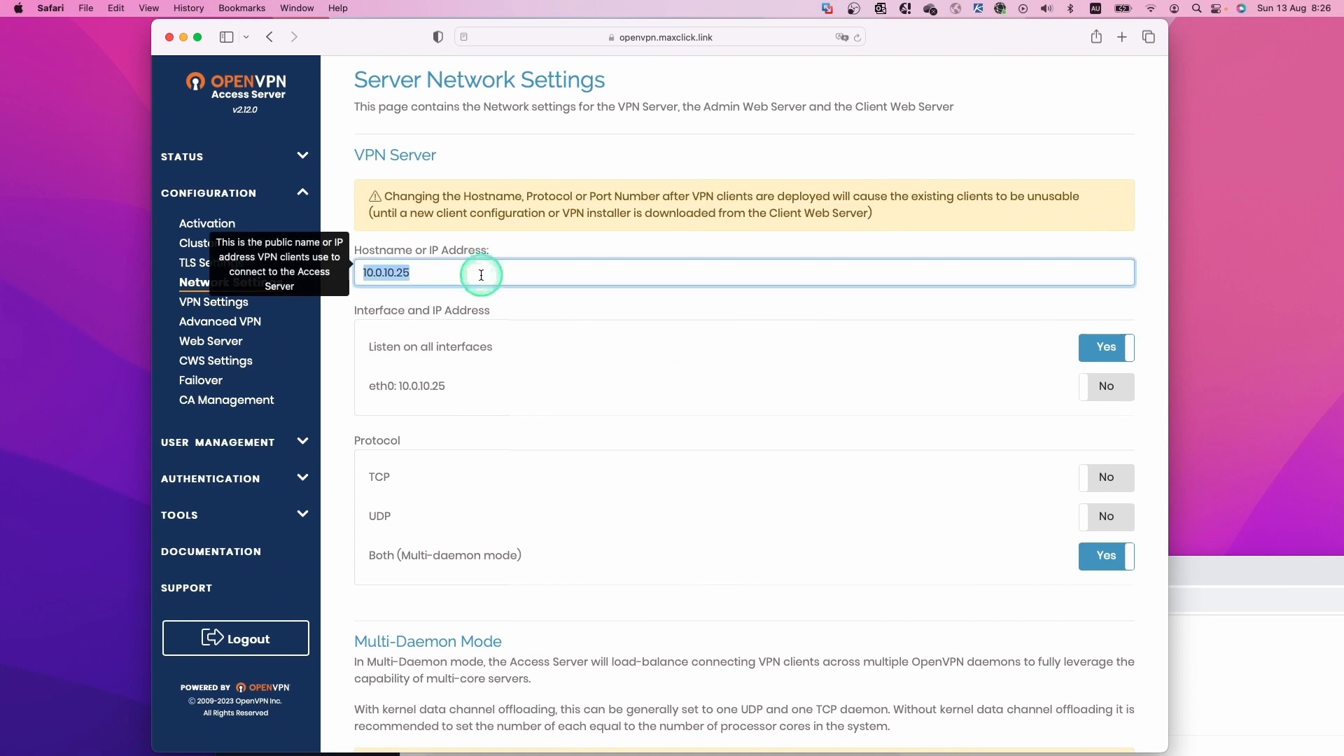
pyautogui.press('super+v')
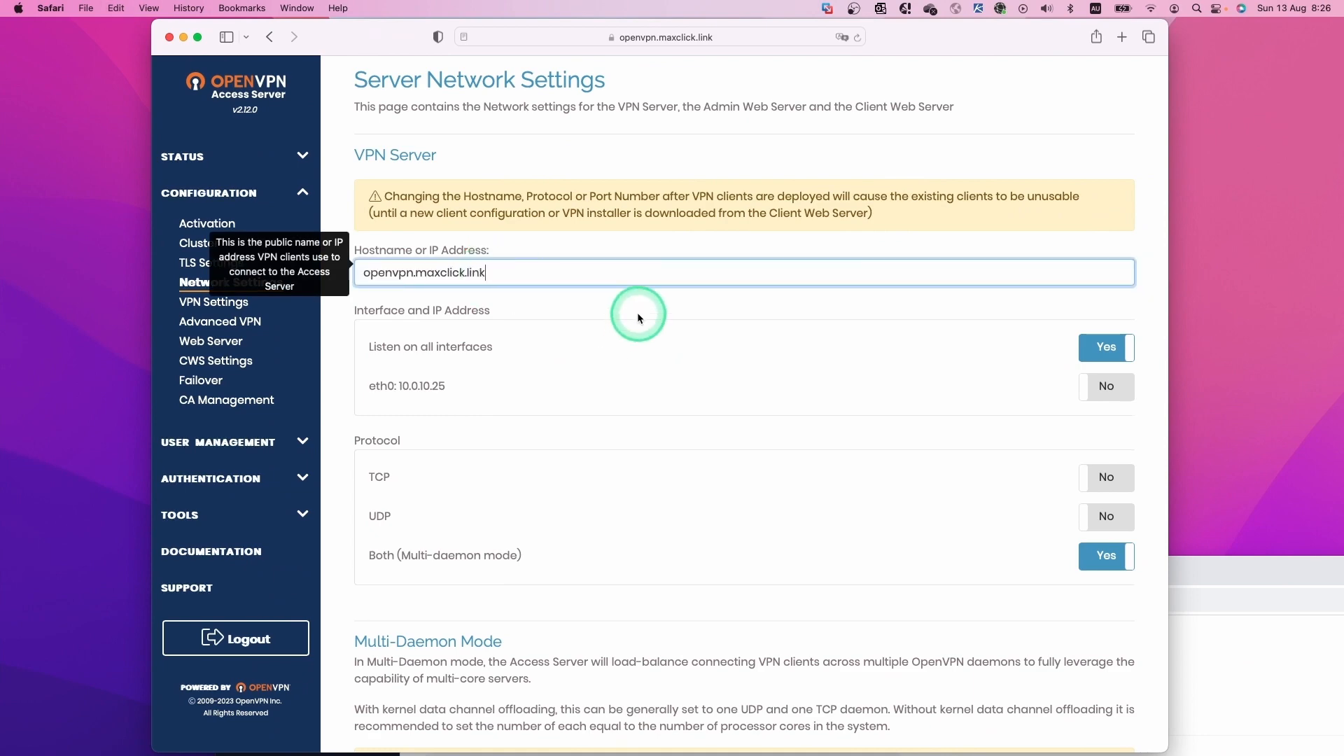
pyautogui.scroll(-12, 637, 312)
pyautogui.scroll(-2, 637, 312)
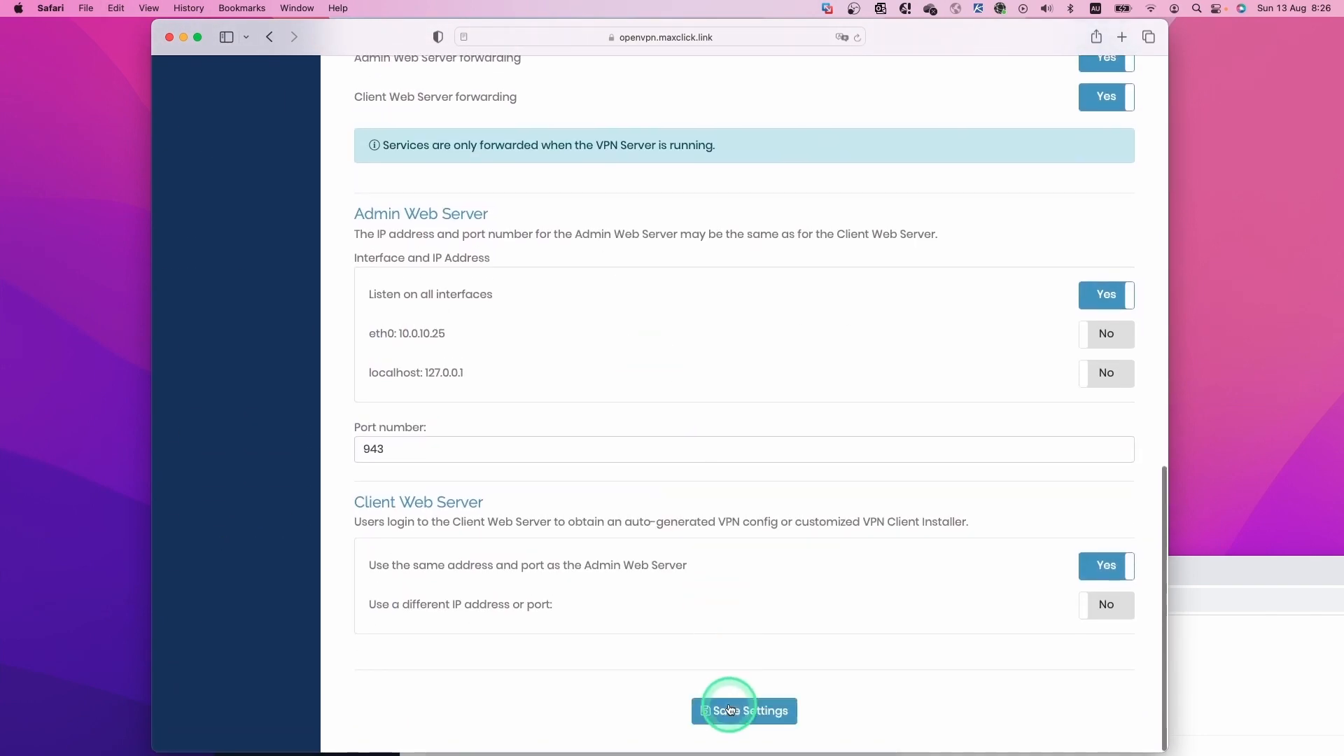
pyautogui.click(728, 708)
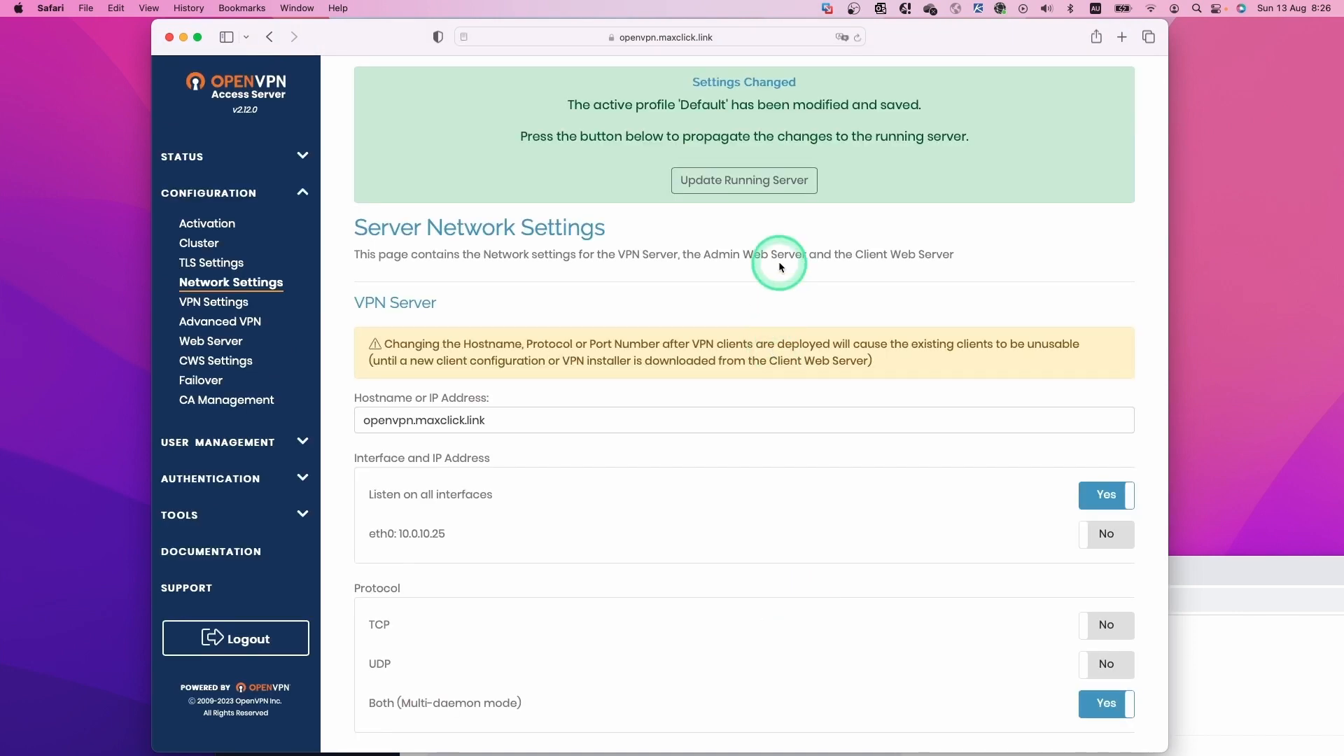
pyautogui.click(731, 192)
# Restart the server with the new hostname and reload the admin site until the login page returns.
pyautogui.click(744, 185)
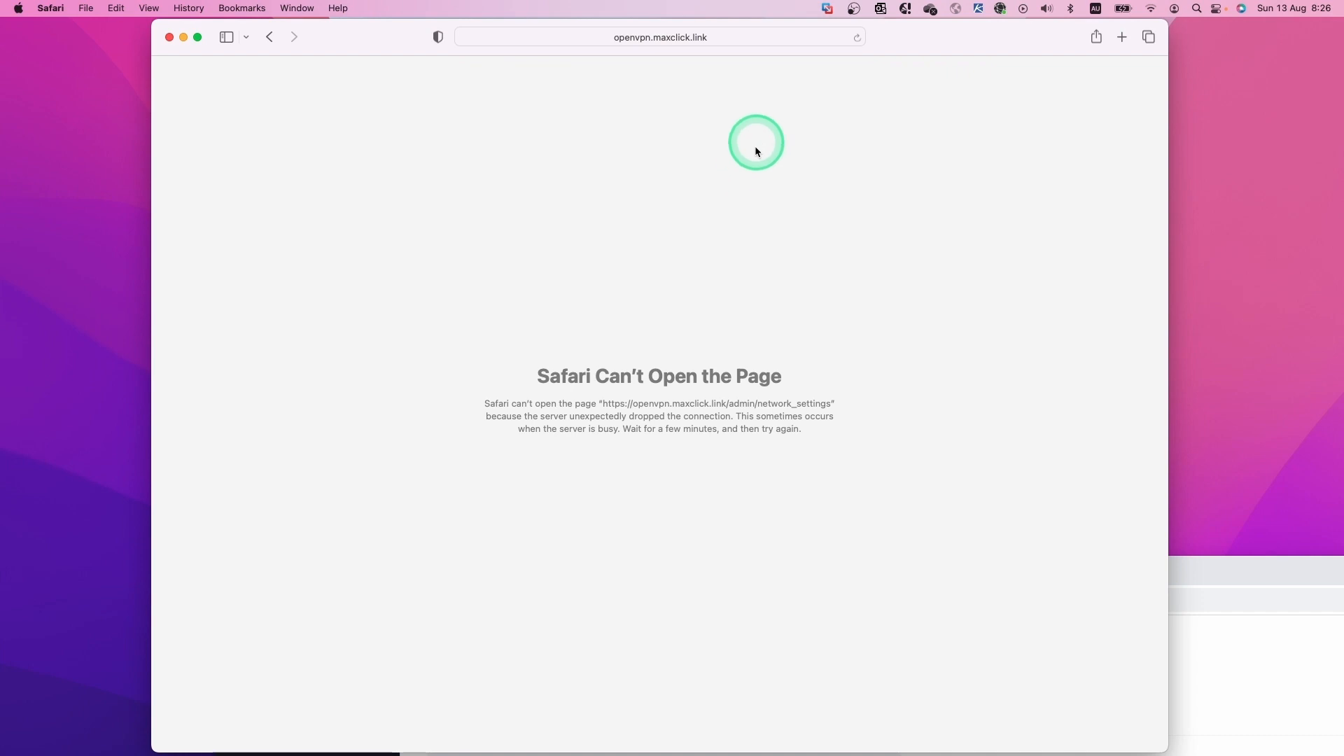
pyautogui.click(750, 36)
pyautogui.press('Return')
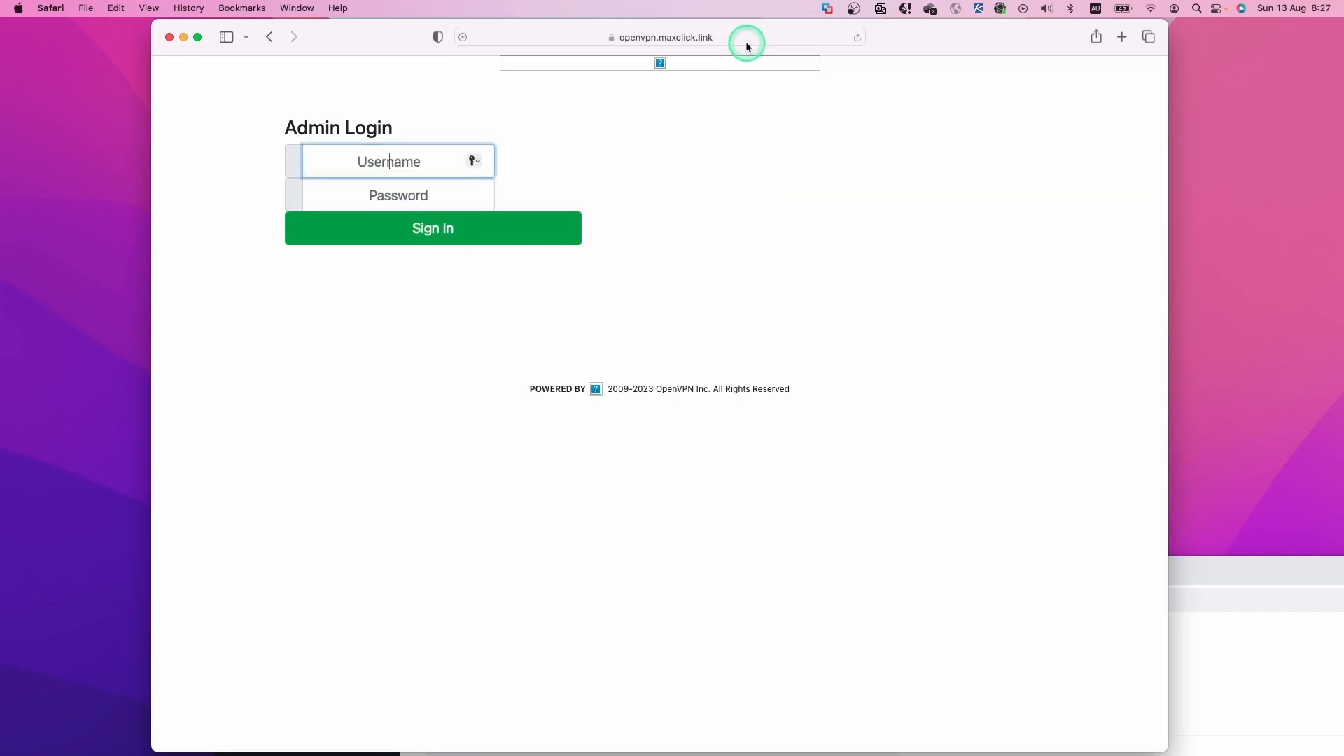
pyautogui.click(746, 42)
pyautogui.press('Return')
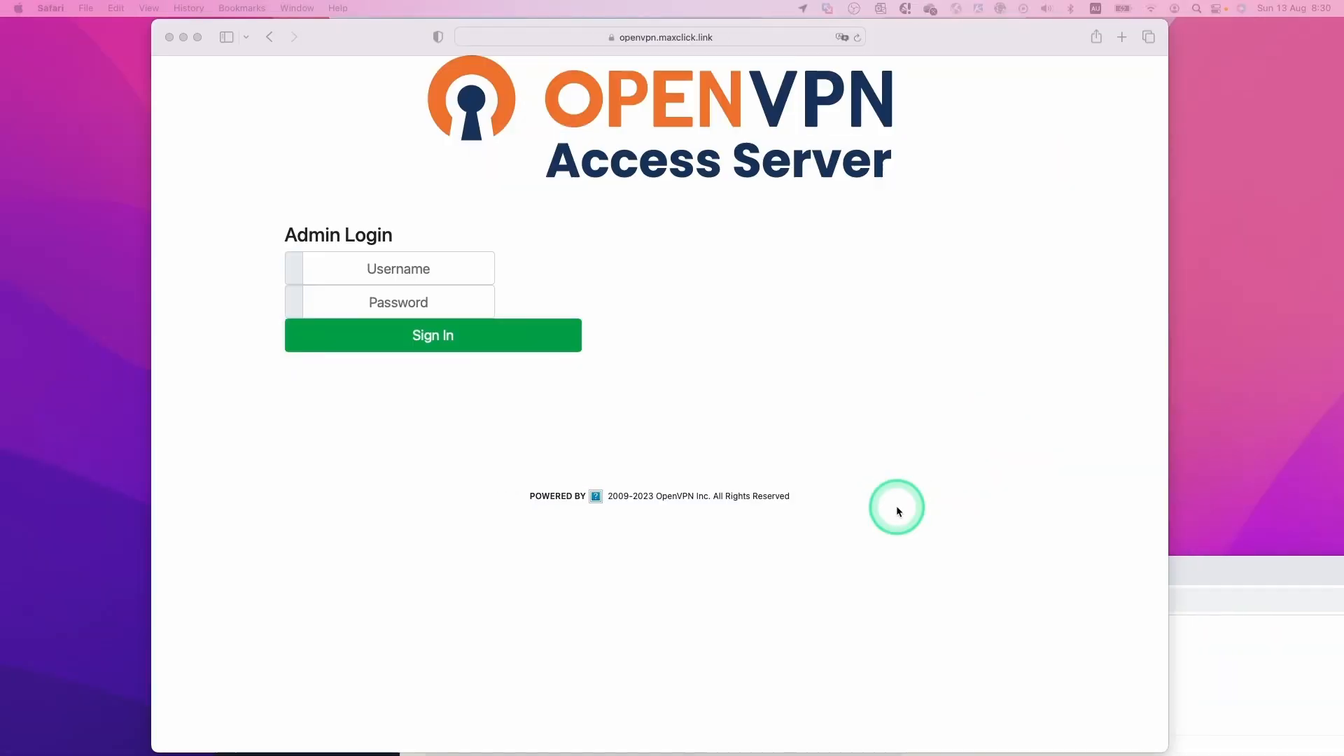
pyautogui.click(741, 33)
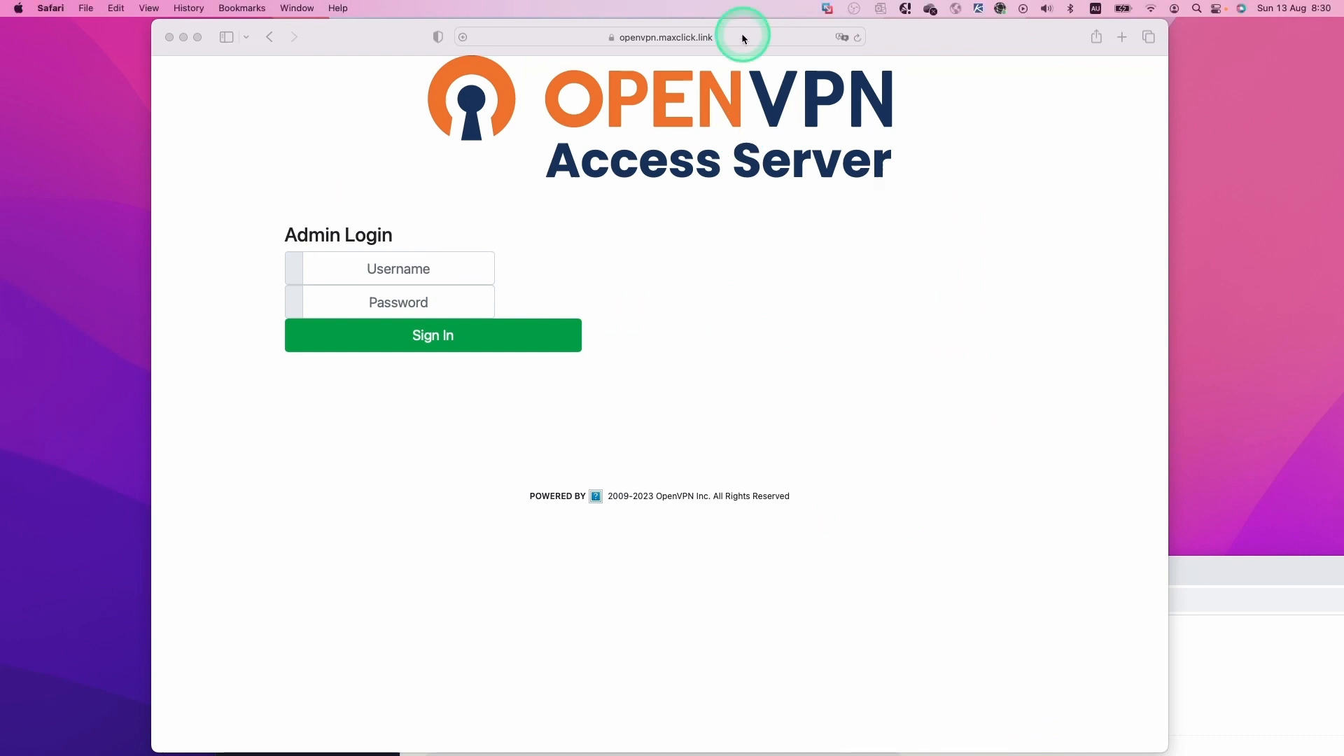
pyautogui.press('Return')
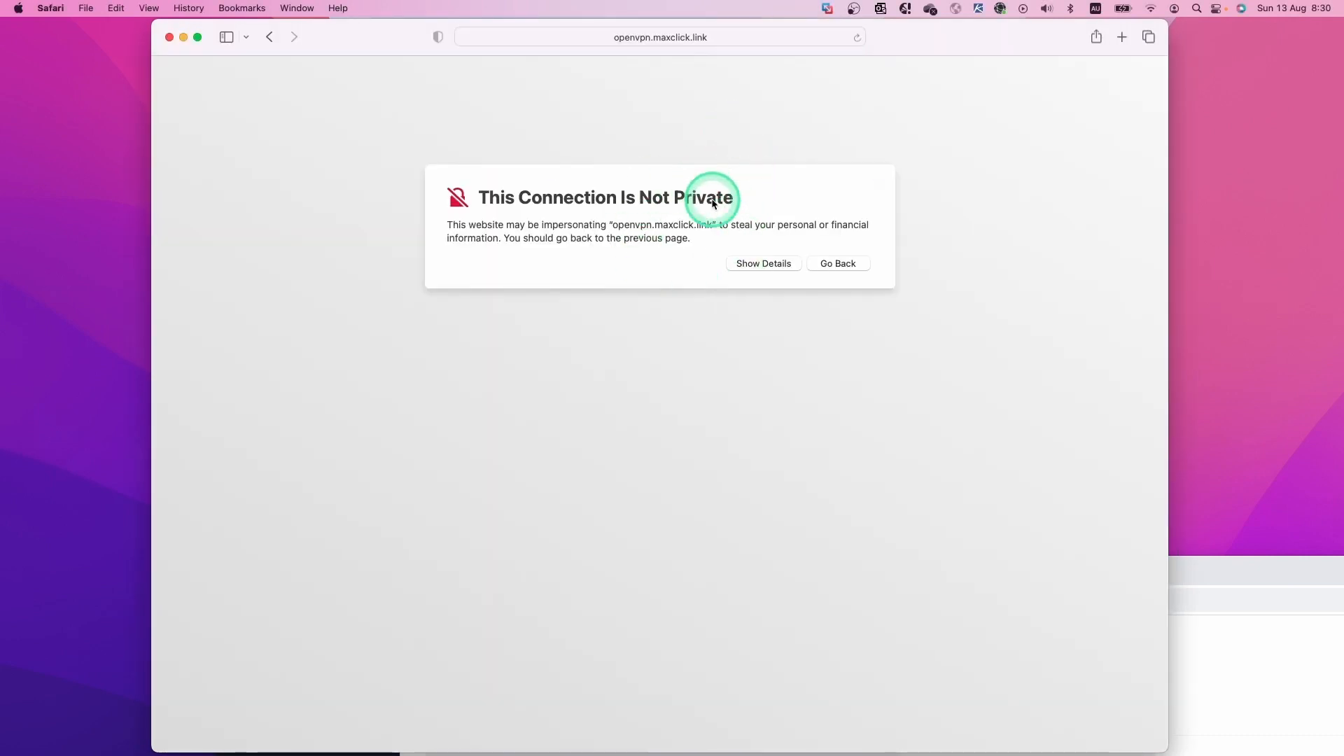
# Bypass the certificate warning and sign in as openvpn with the admin password.
pyautogui.click(743, 264)
pyautogui.click(858, 348)
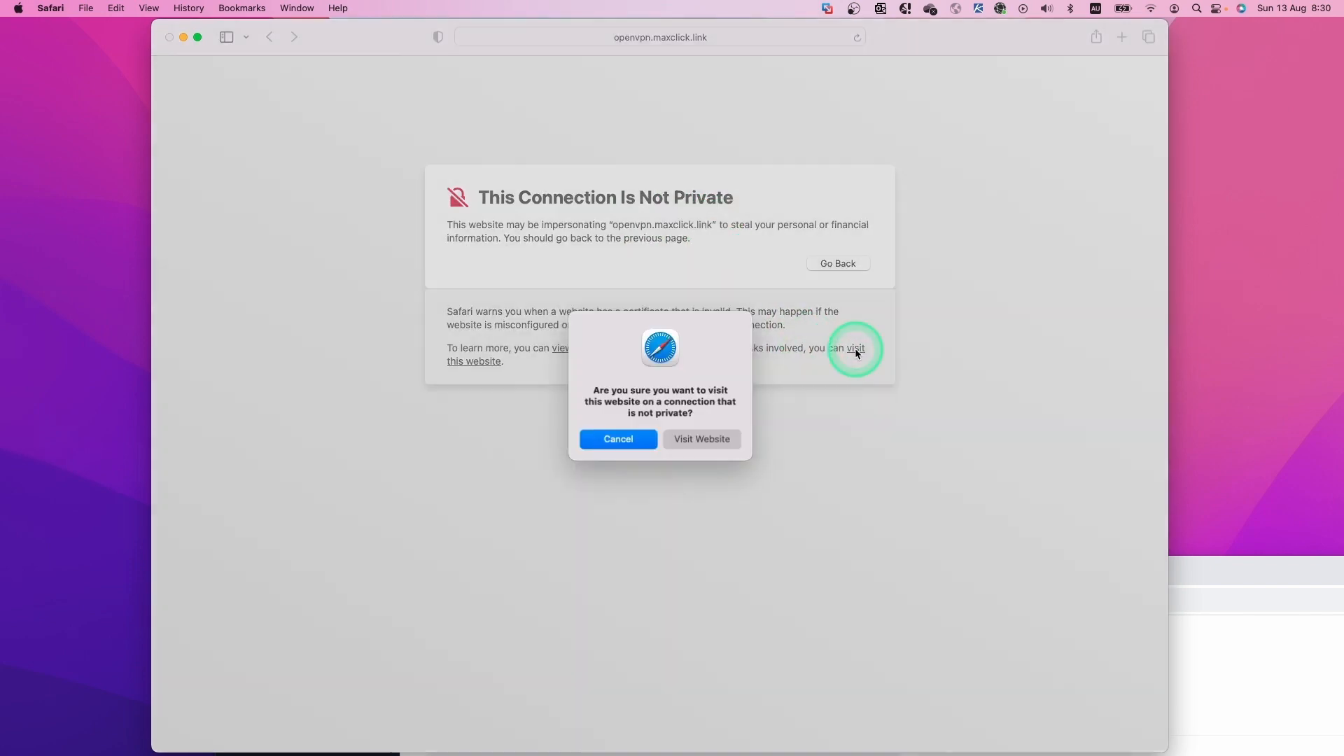
pyautogui.click(697, 441)
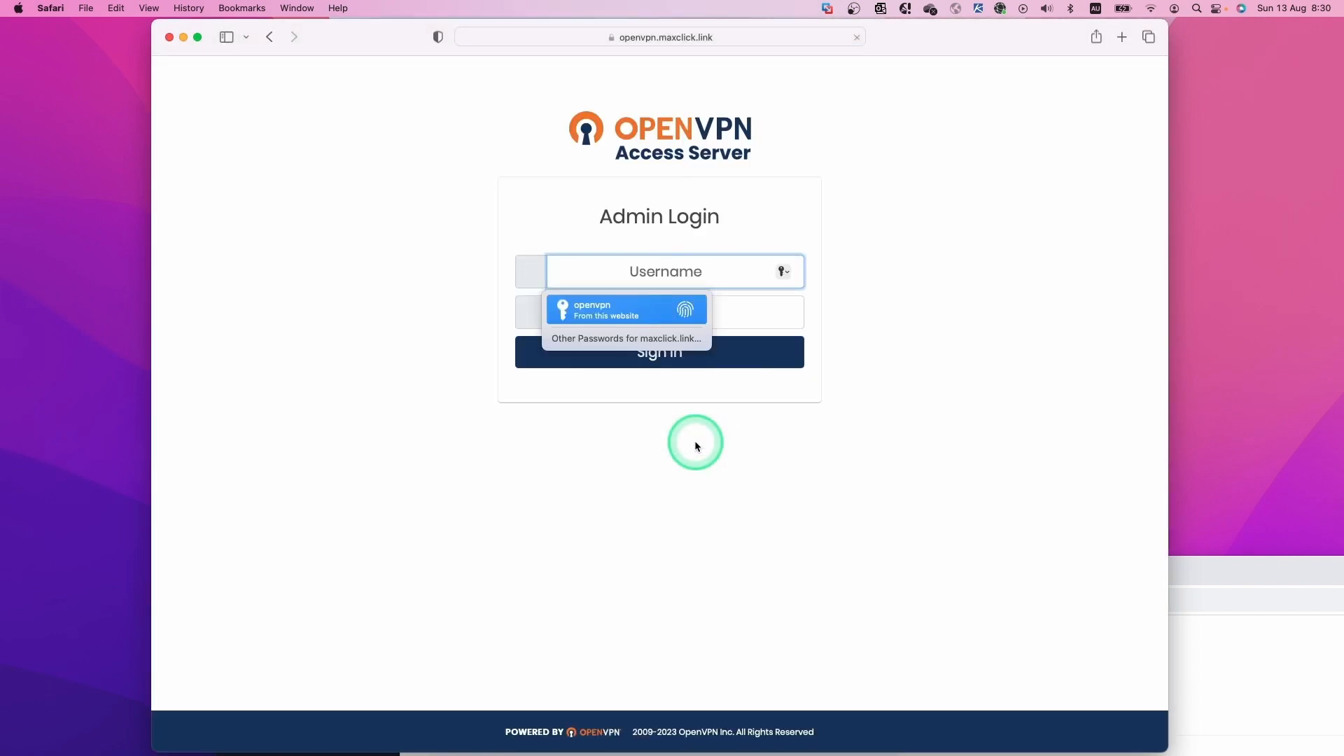
pyautogui.write('openvpn')
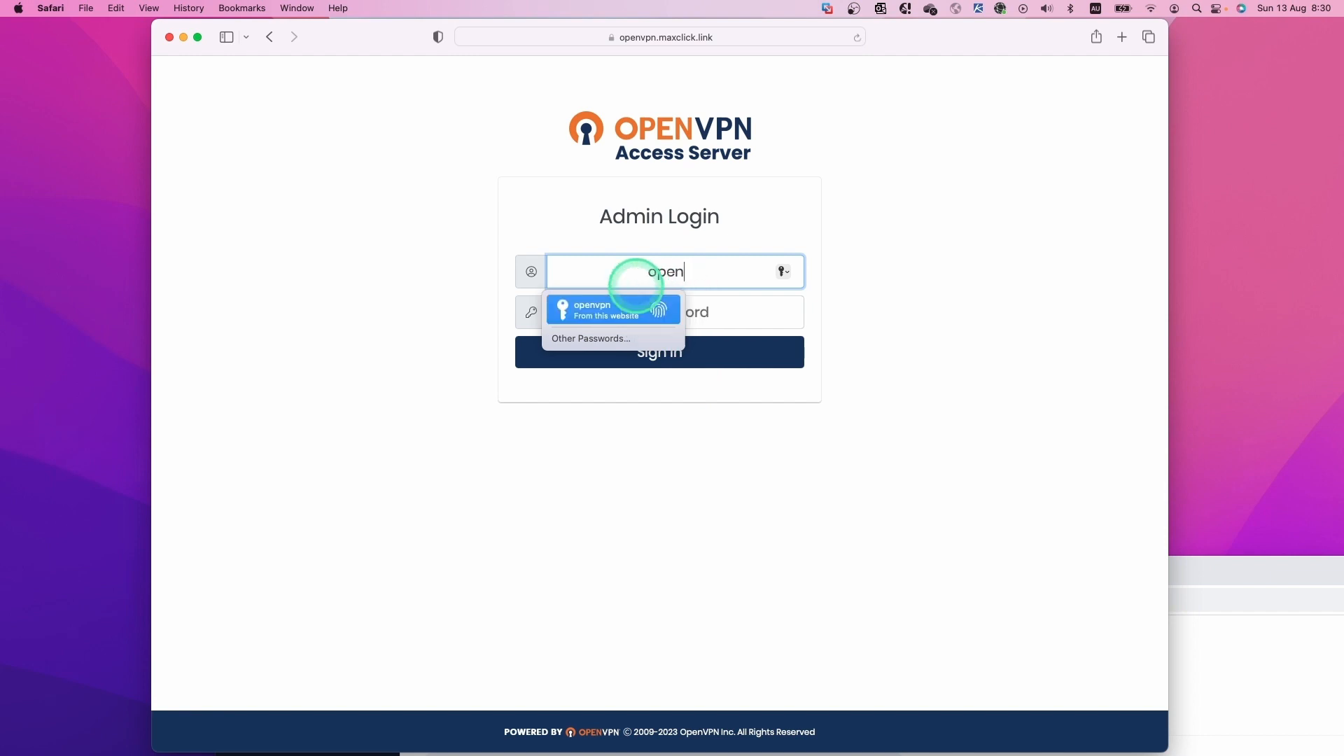
pyautogui.click(769, 324)
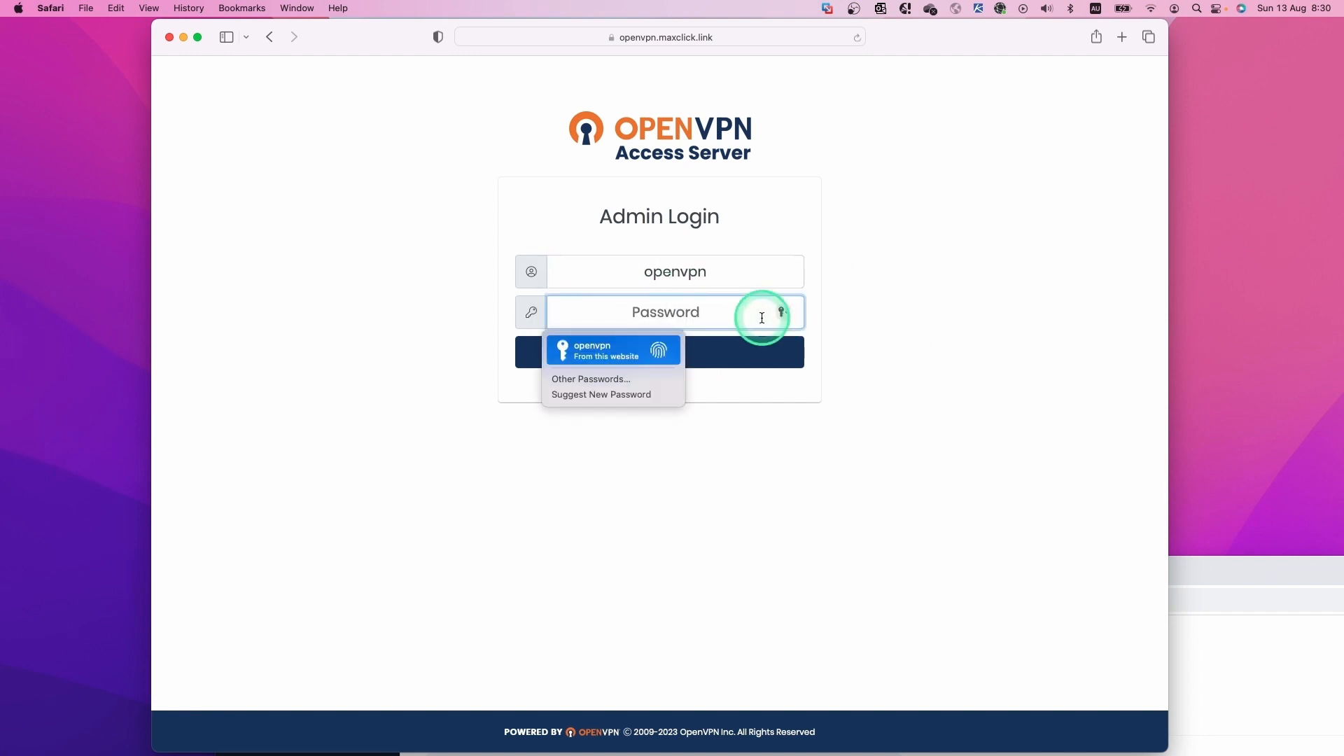
pyautogui.write('********')
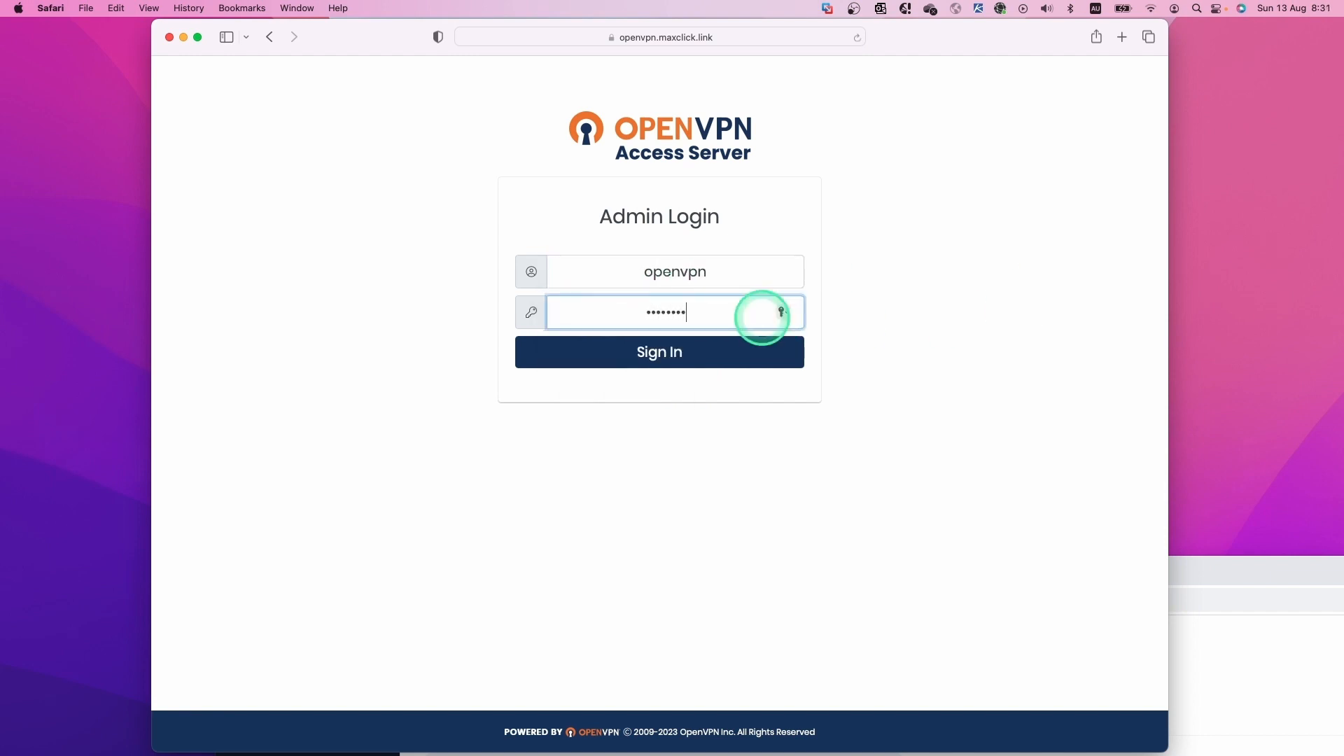
pyautogui.click(699, 348)
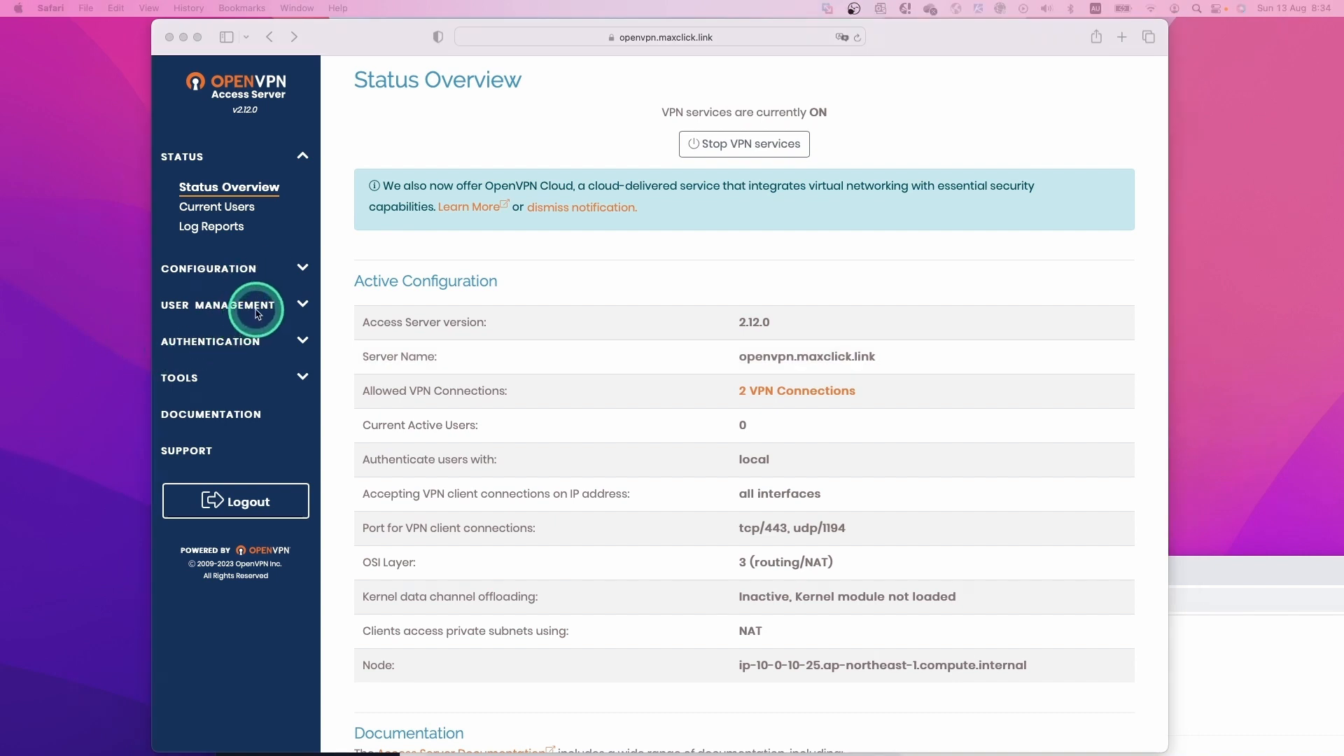
# Open Configuration > VPN Settings and change the dynamic network netmask bits from 20 to 24.
pyautogui.click(301, 271)
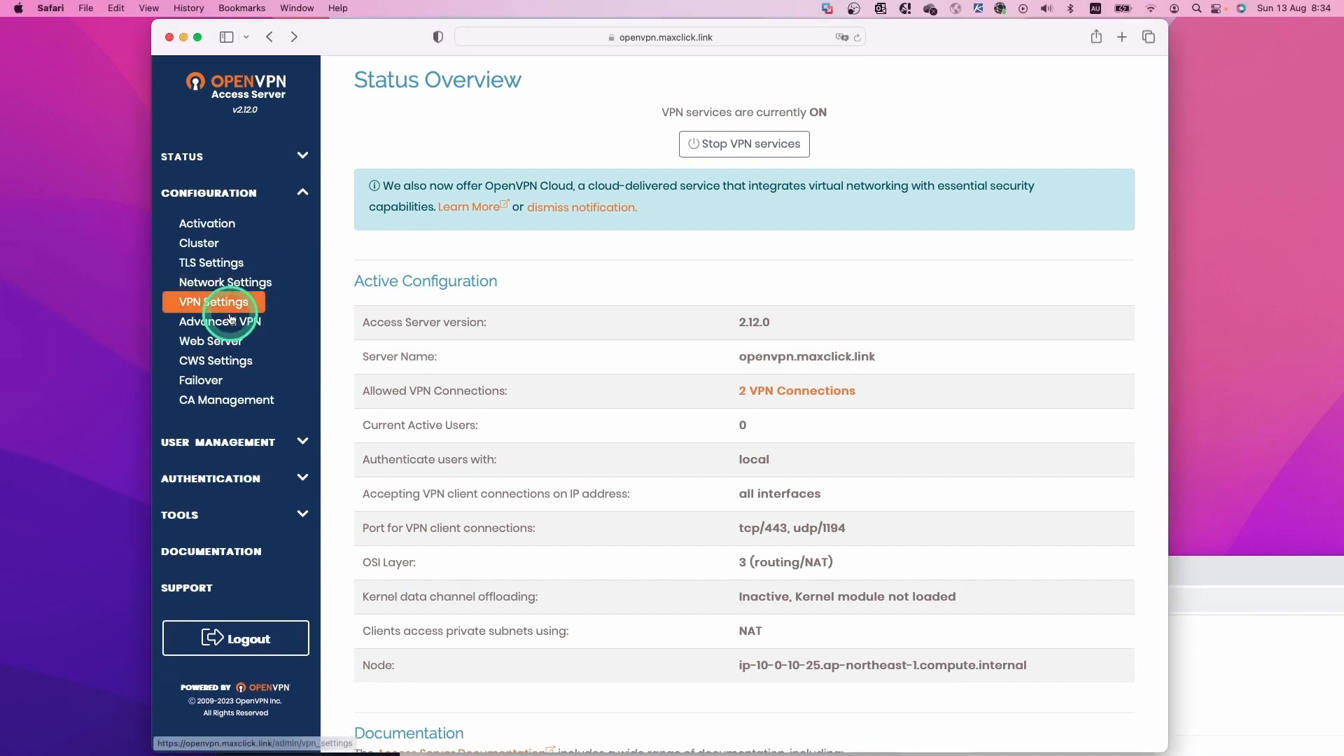
pyautogui.click(210, 304)
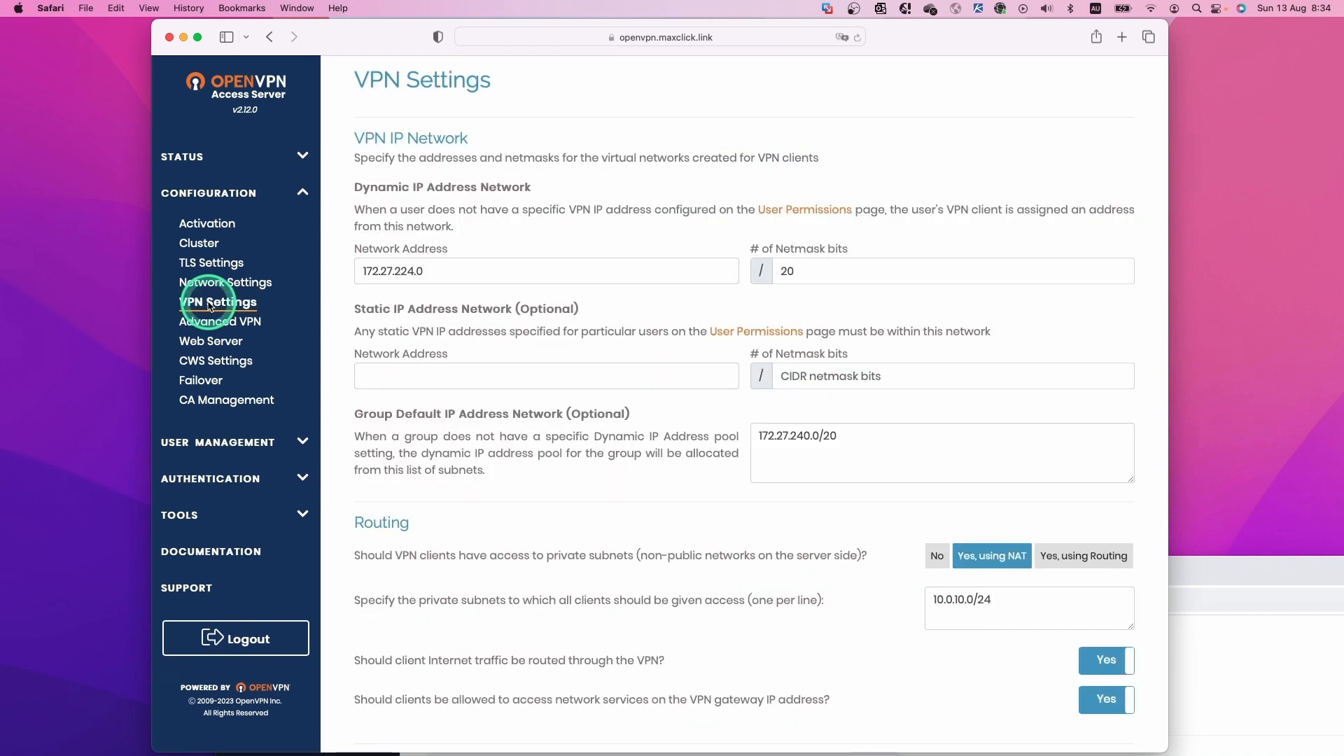
pyautogui.click(824, 273)
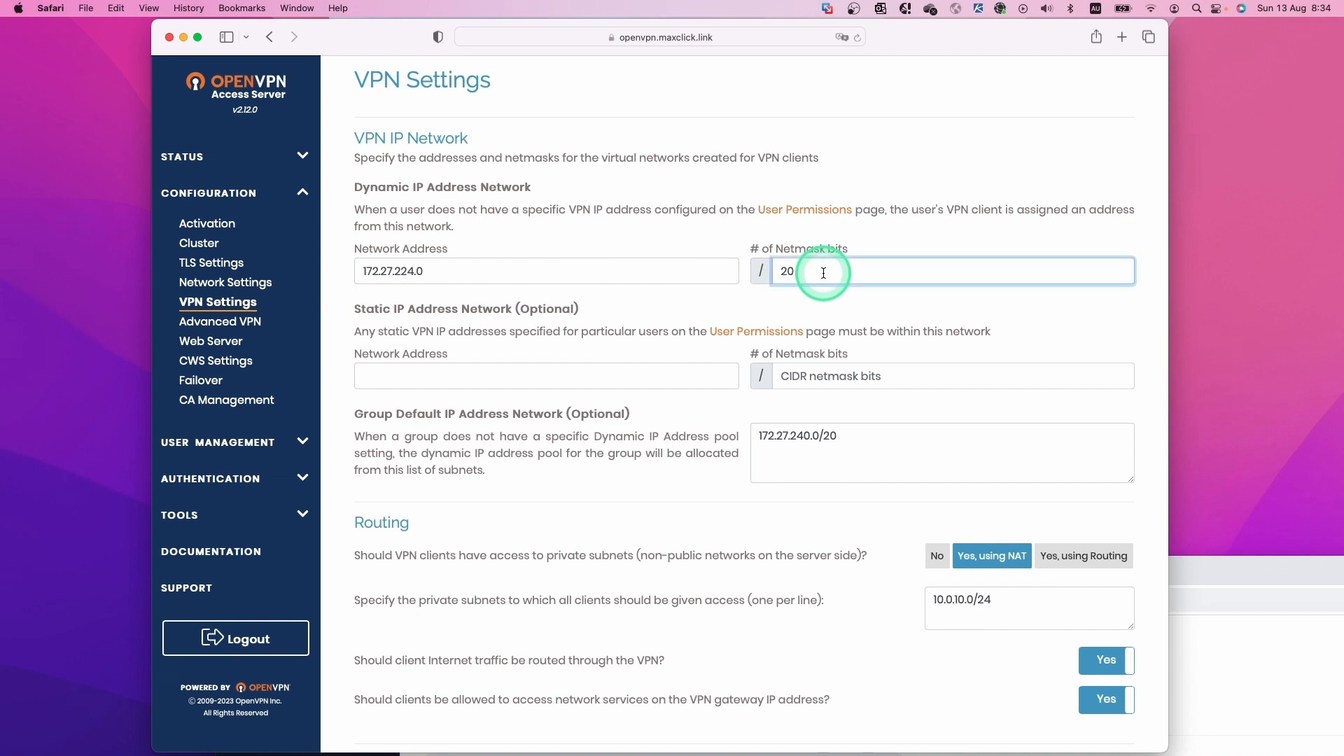
pyautogui.press('BackSpace')
pyautogui.write('4')
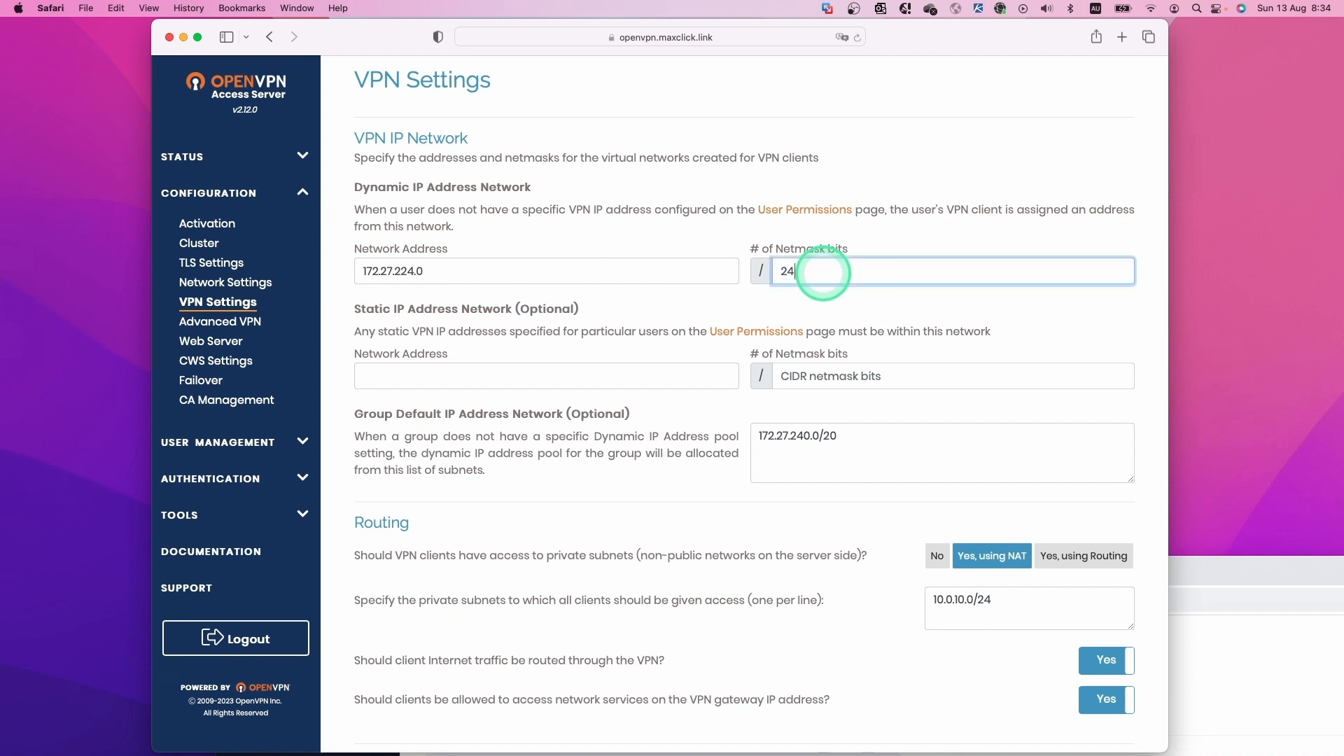
# Change the Group Default network to 172.27.240.0/24 and select the private subnet entry.
pyautogui.click(858, 437)
pyautogui.write('4')
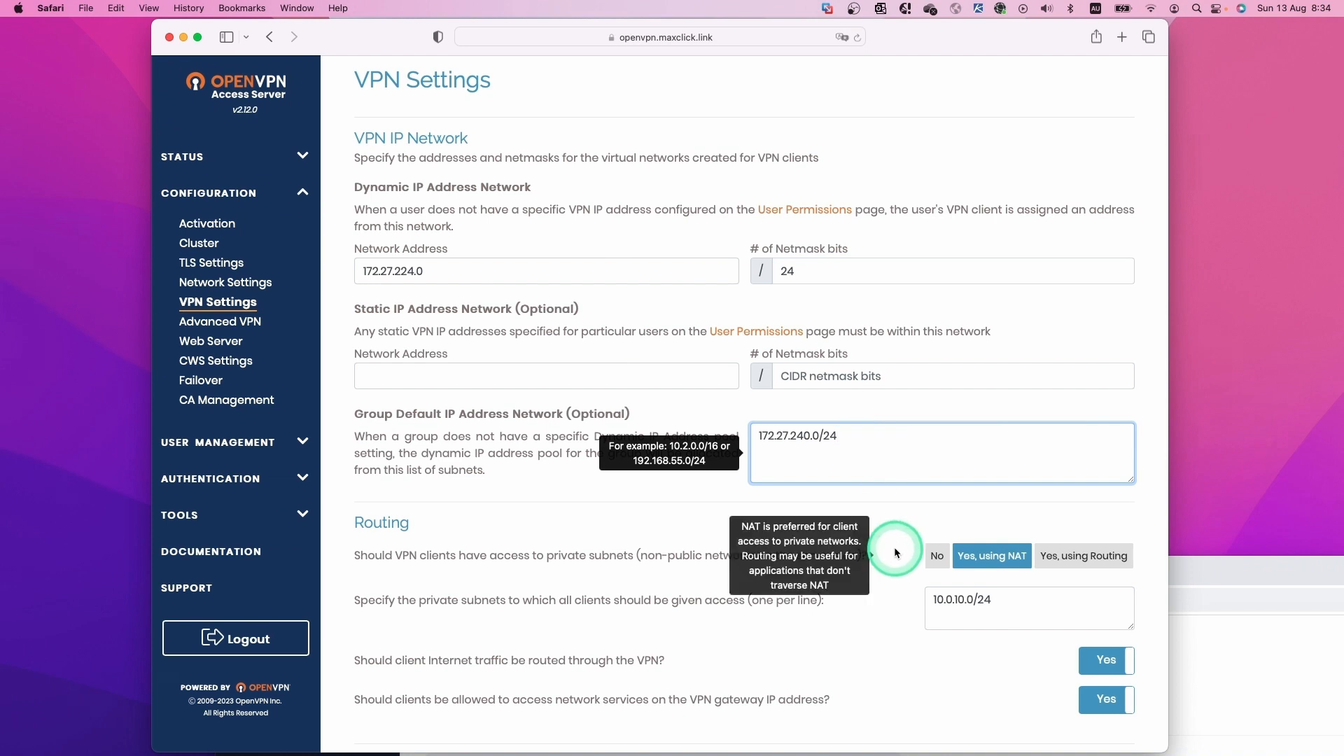
pyautogui.scroll(-3, 910, 546)
pyautogui.moveTo(1001, 513); pyautogui.dragTo(935, 516)
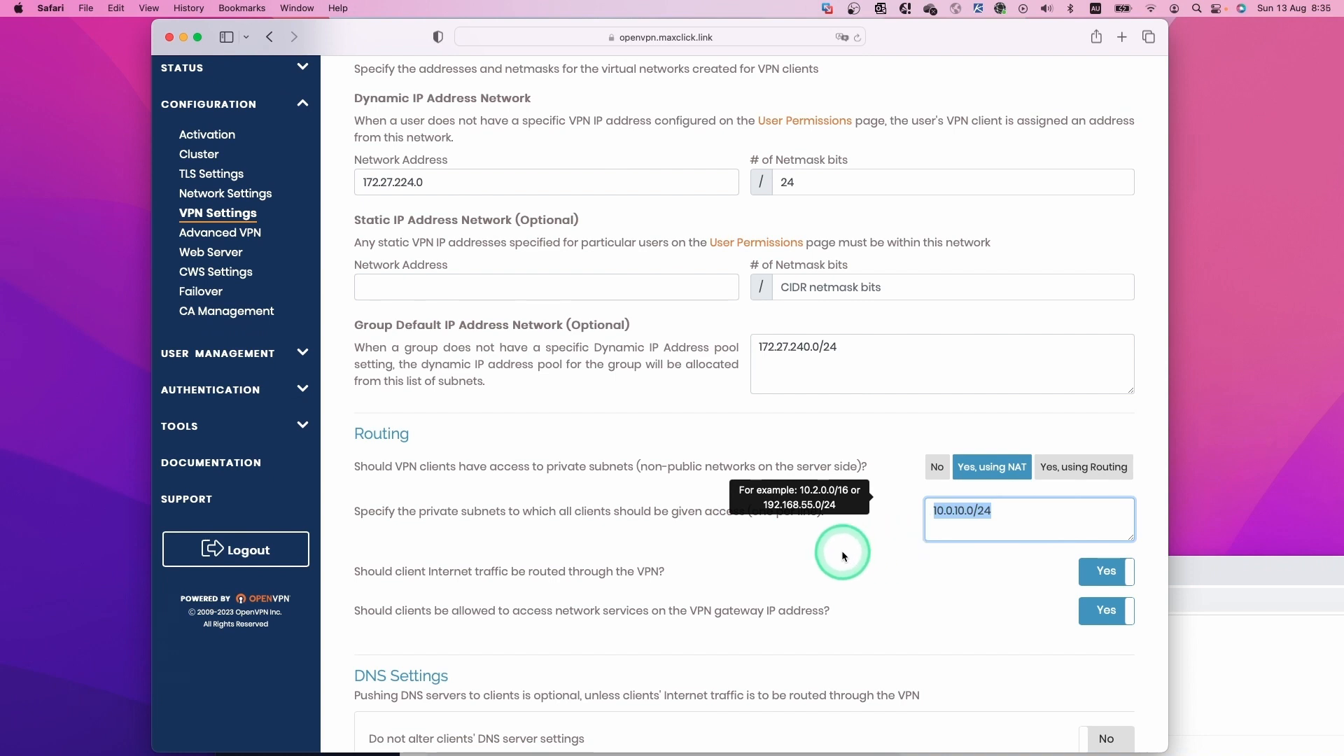
# Change the private subnet clients can access to 10.0.0.0/16, checking the network diagram.
pyautogui.hotkey('ctrl', 'Left')
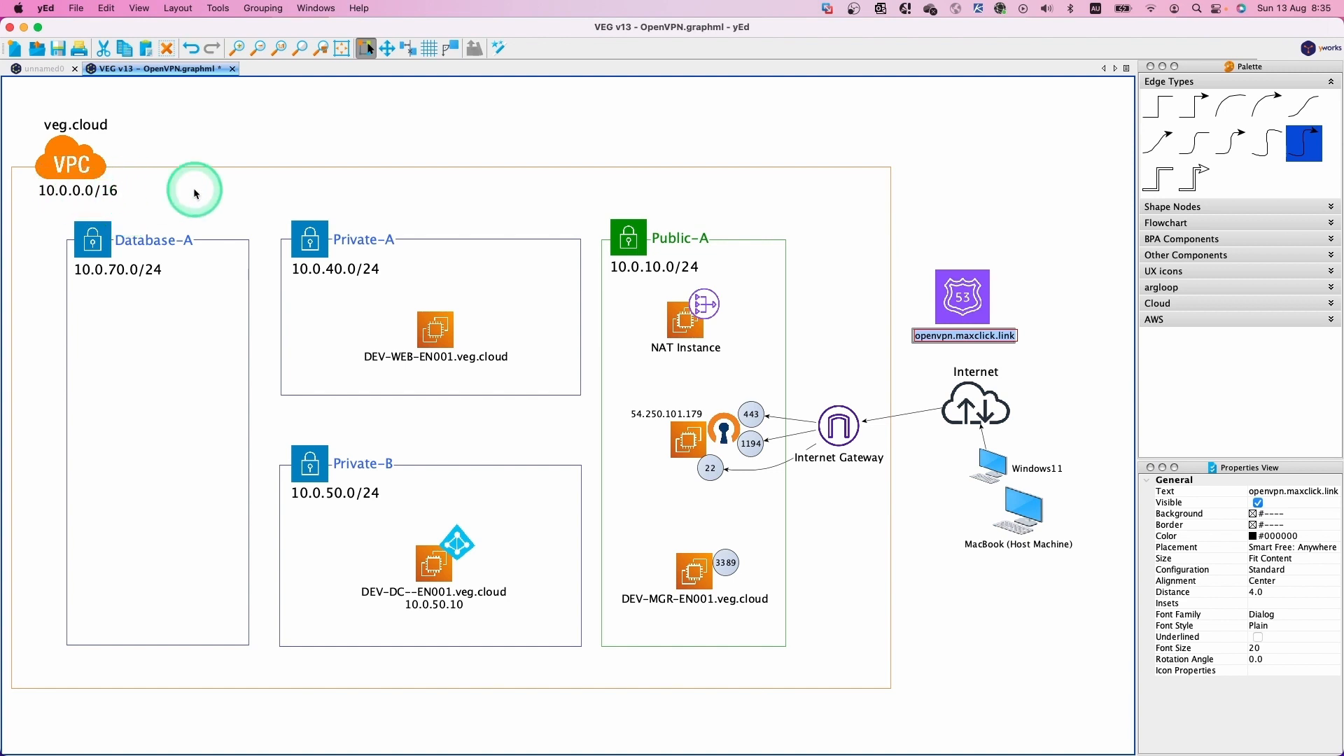
pyautogui.hotkey('ctrl', 'Right')
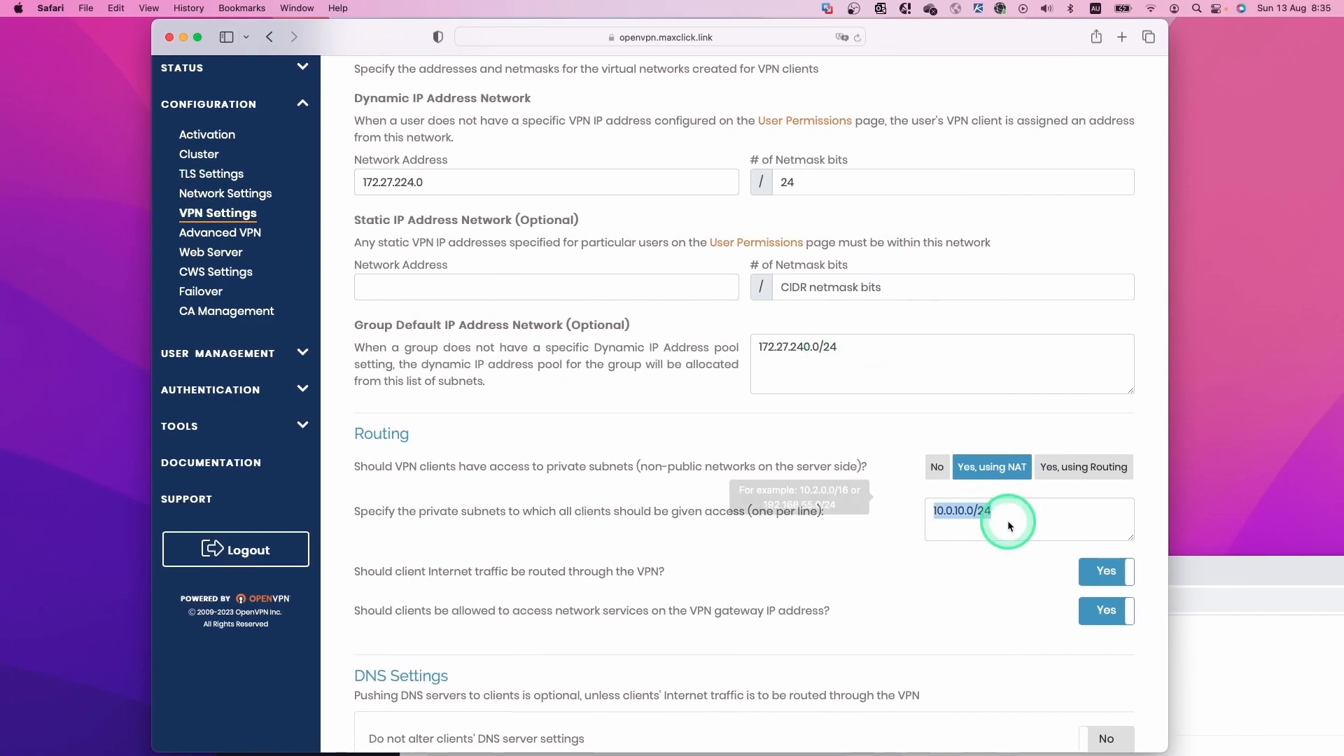
pyautogui.click(1023, 526)
pyautogui.press('BackSpace')
pyautogui.press('BackSpace')
pyautogui.press('BackSpace')
pyautogui.press('BackSpace')
pyautogui.press('BackSpace')
pyautogui.press('BackSpace')
pyautogui.press('BackSpace')
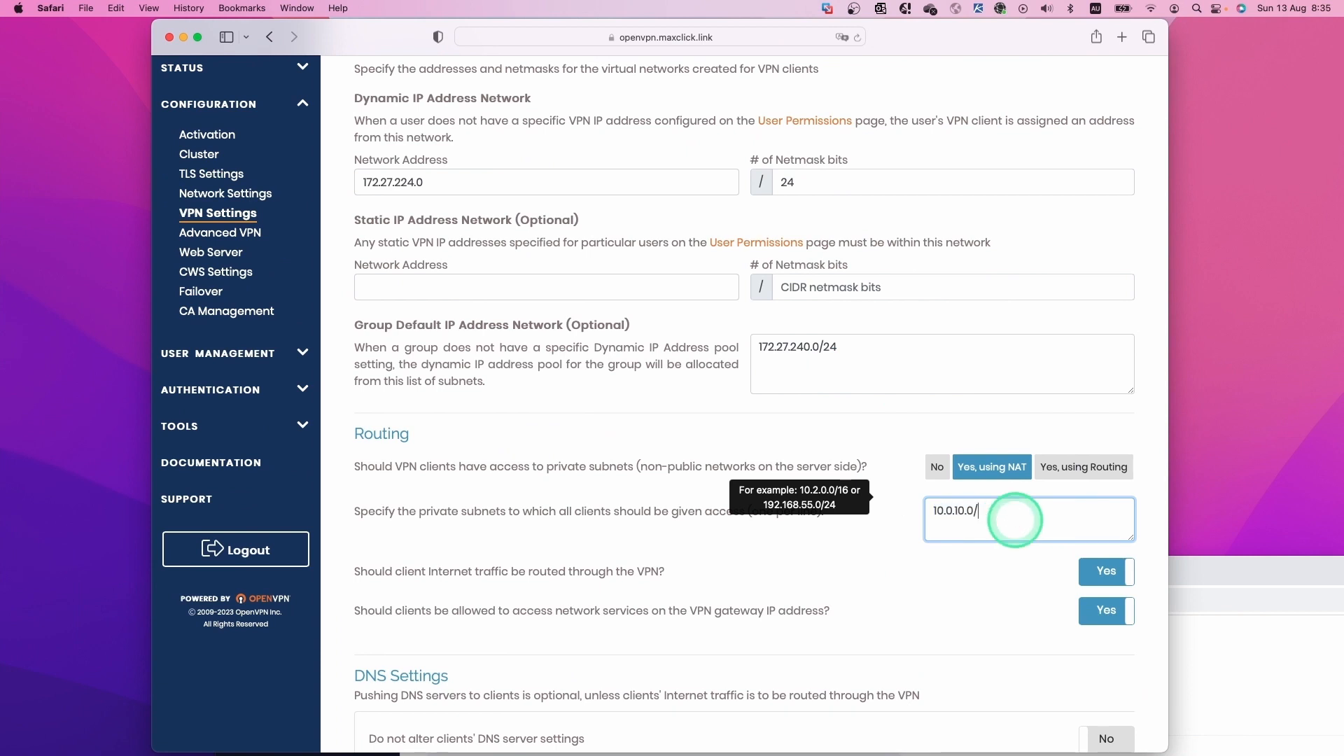
pyautogui.write('0.0/16')
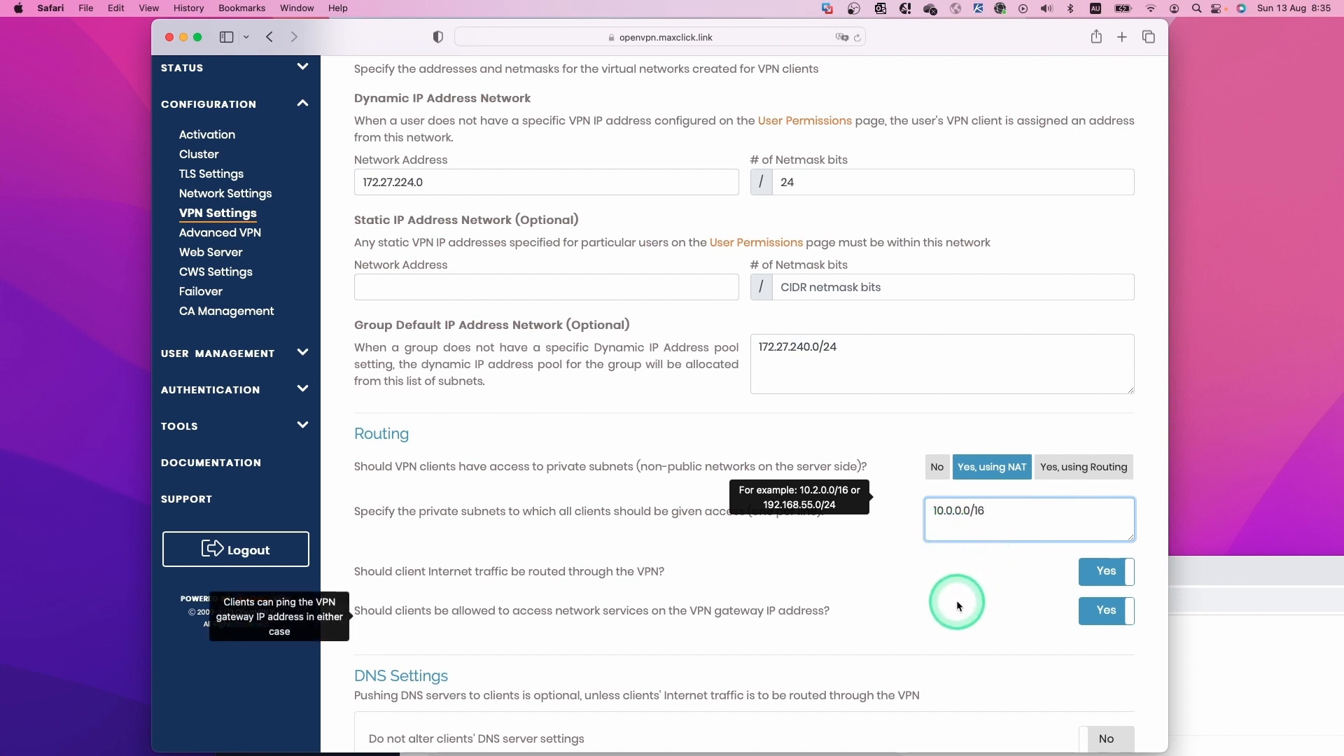
# Set 'Have clients use specific DNS servers' to Yes.
pyautogui.scroll(-5, 956, 603)
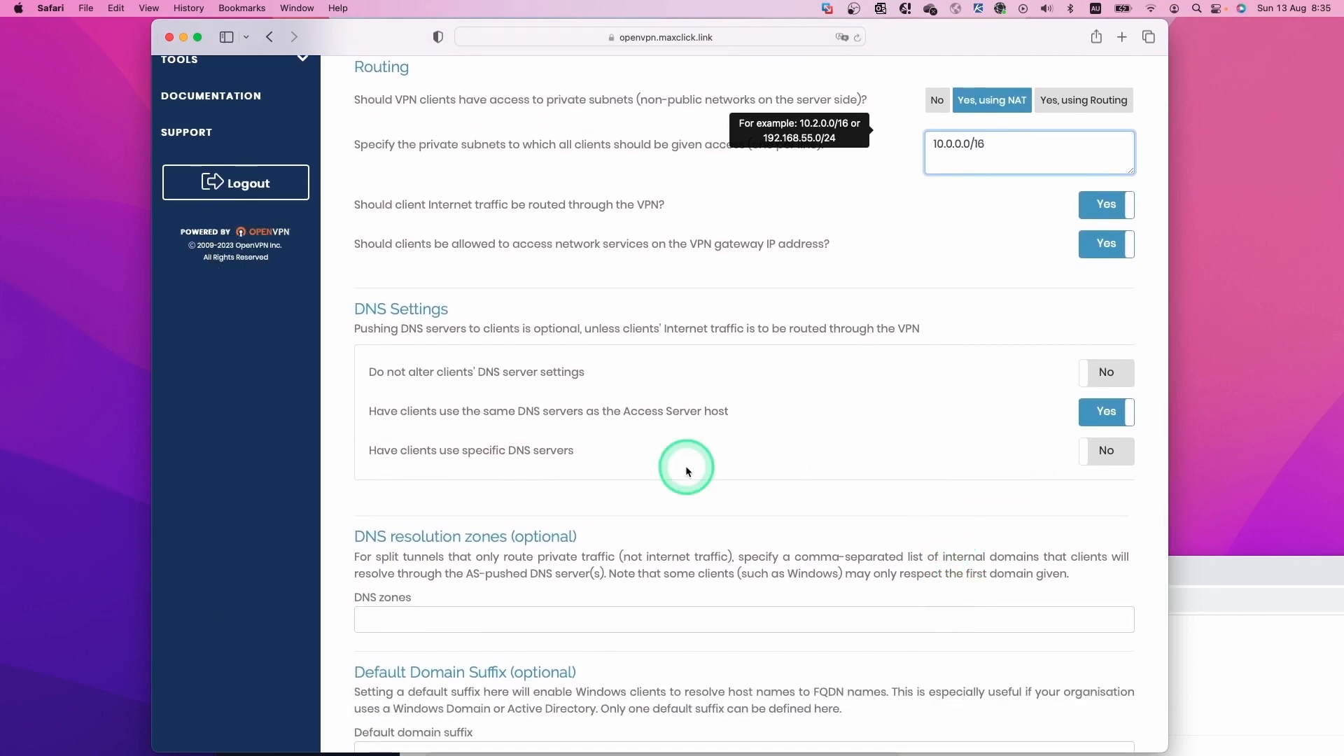
pyautogui.click(1119, 457)
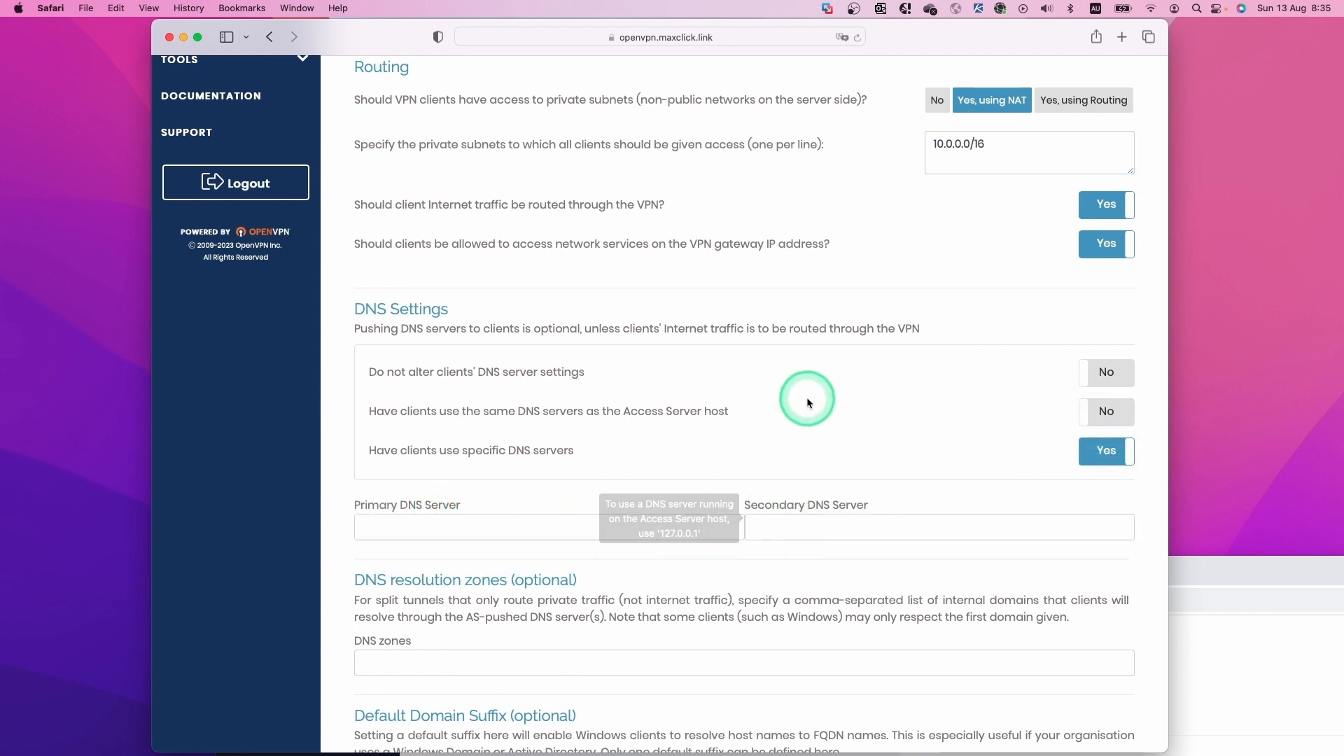
pyautogui.hotkey('ctrl', 'Left')
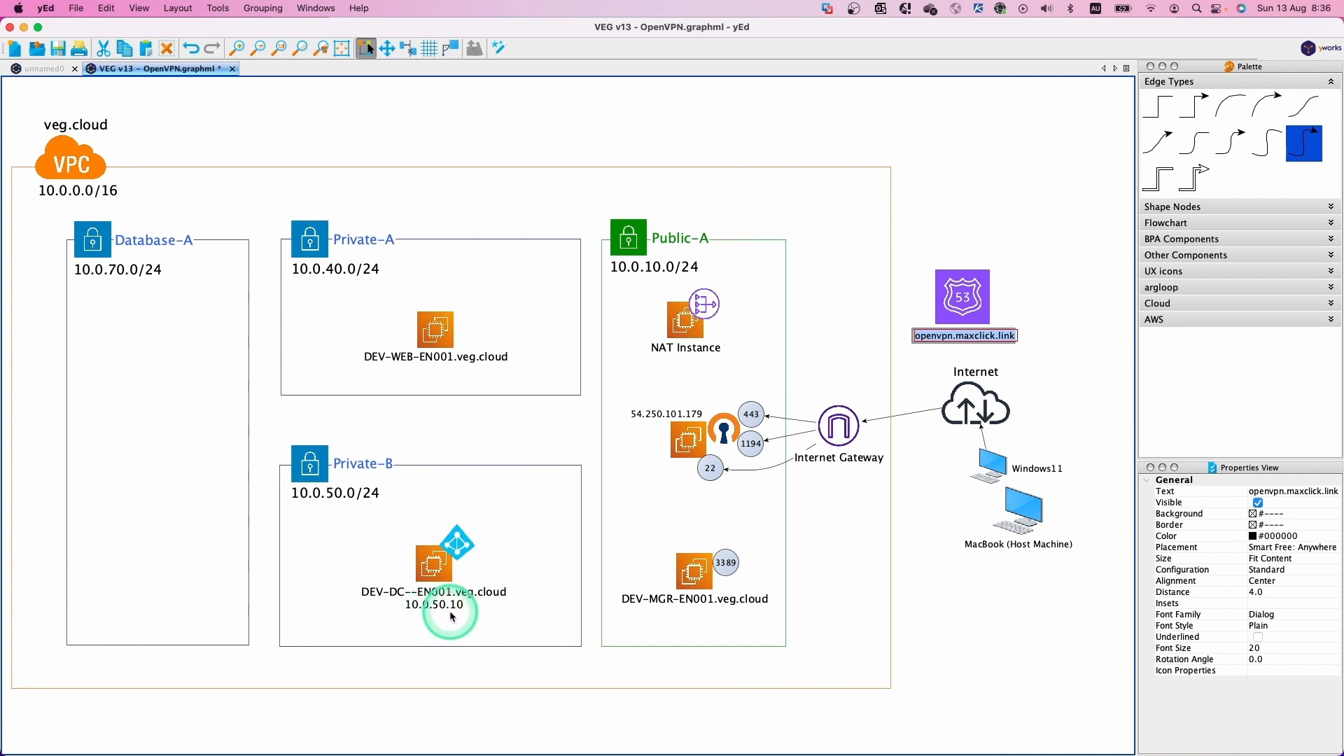
# Copy 10.0.50.10 from the DEV-DC label in the yEd diagram and return to the VPN settings.
pyautogui.doubleClick(414, 607)
pyautogui.click(427, 607)
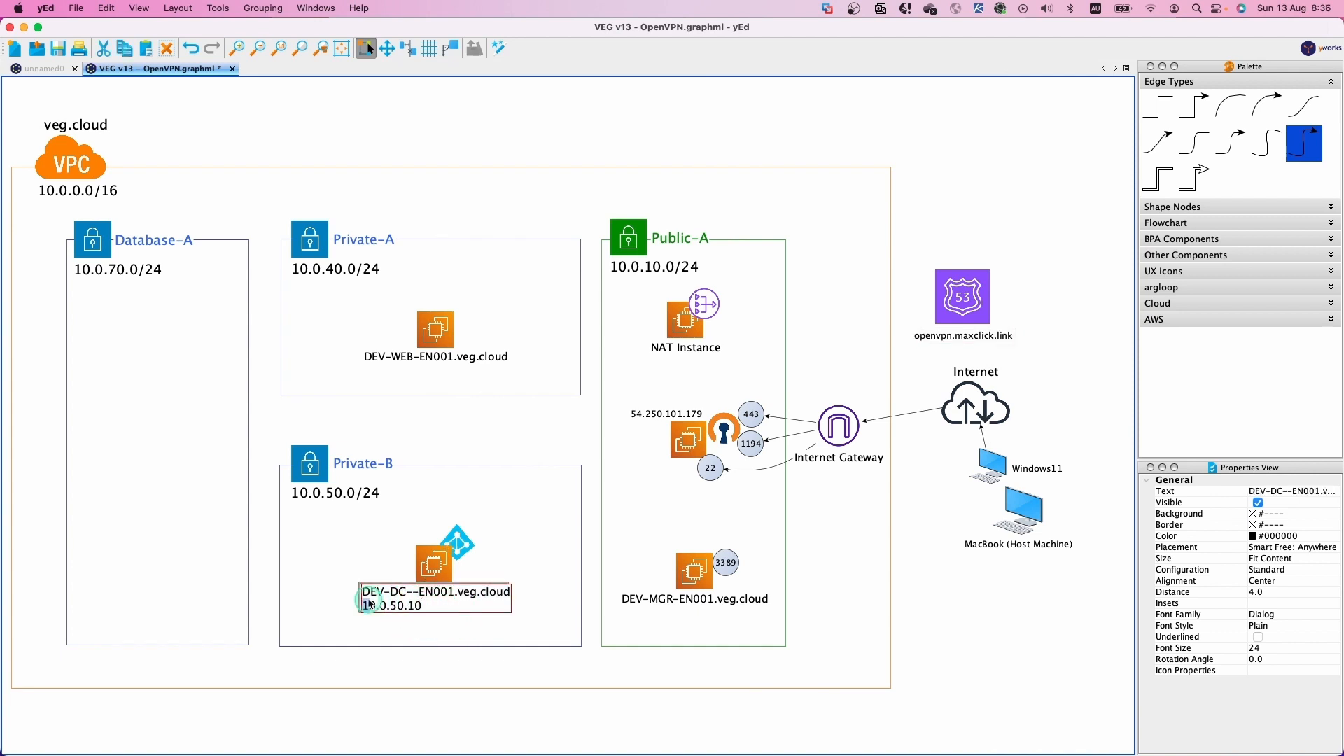
pyautogui.moveTo(363, 603); pyautogui.dragTo(441, 605)
pyautogui.press('super+c')
pyautogui.click(505, 630)
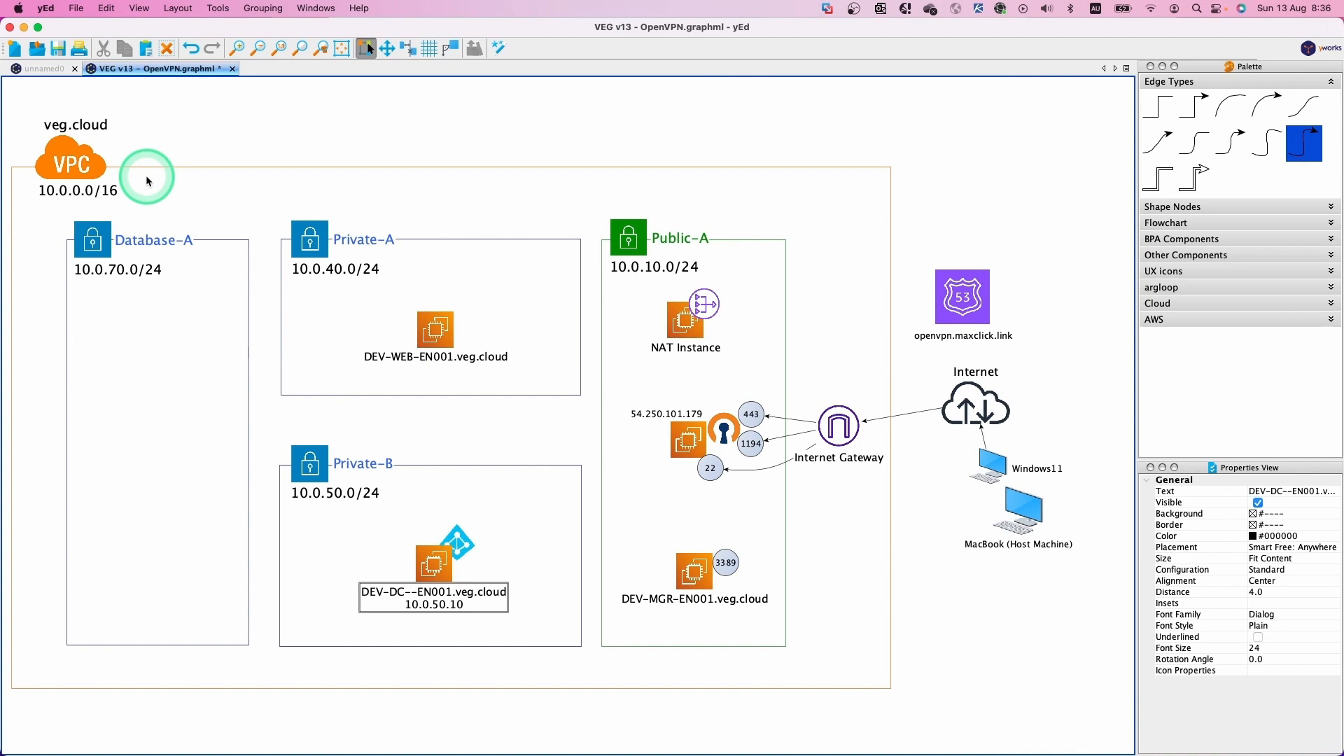
pyautogui.hotkey('ctrl', 'Right')
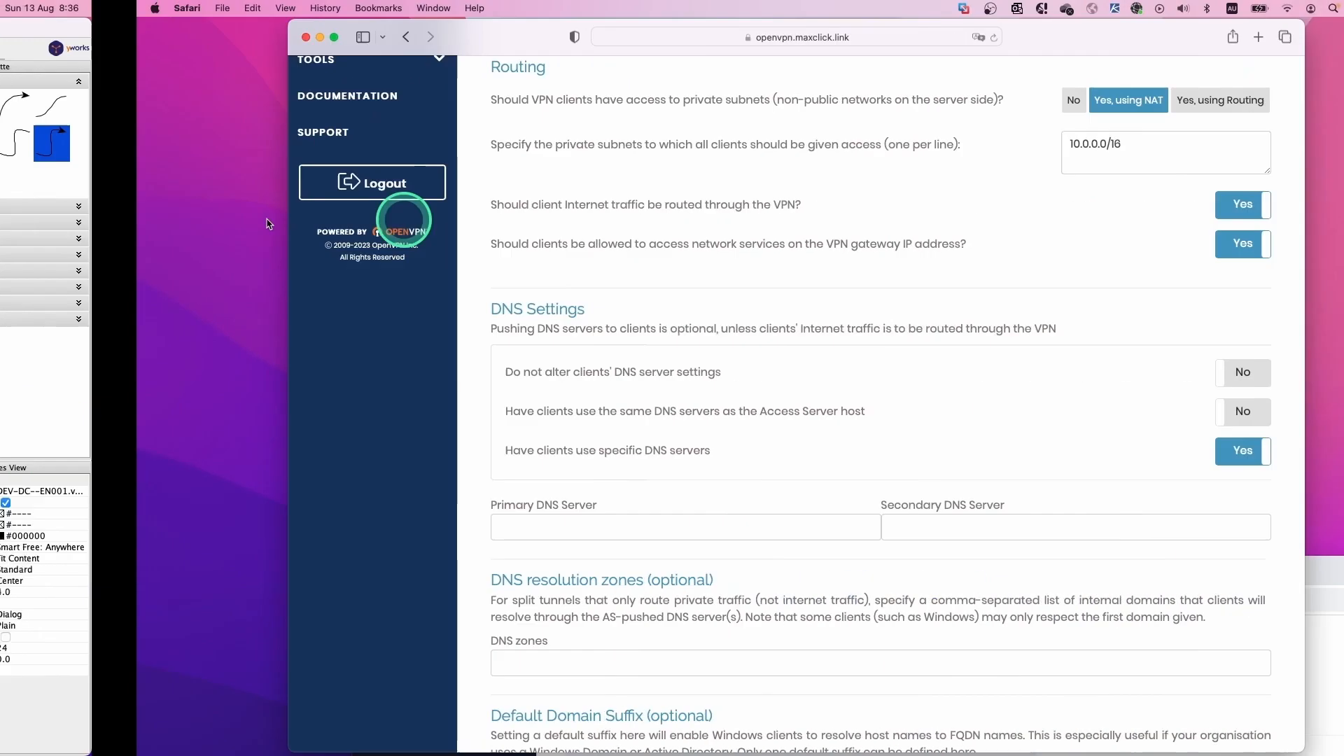
# Enter primary DNS 10.0.50.10 and secondary DNS 10.0.0.2, then save the VPN settings.
pyautogui.click(392, 525)
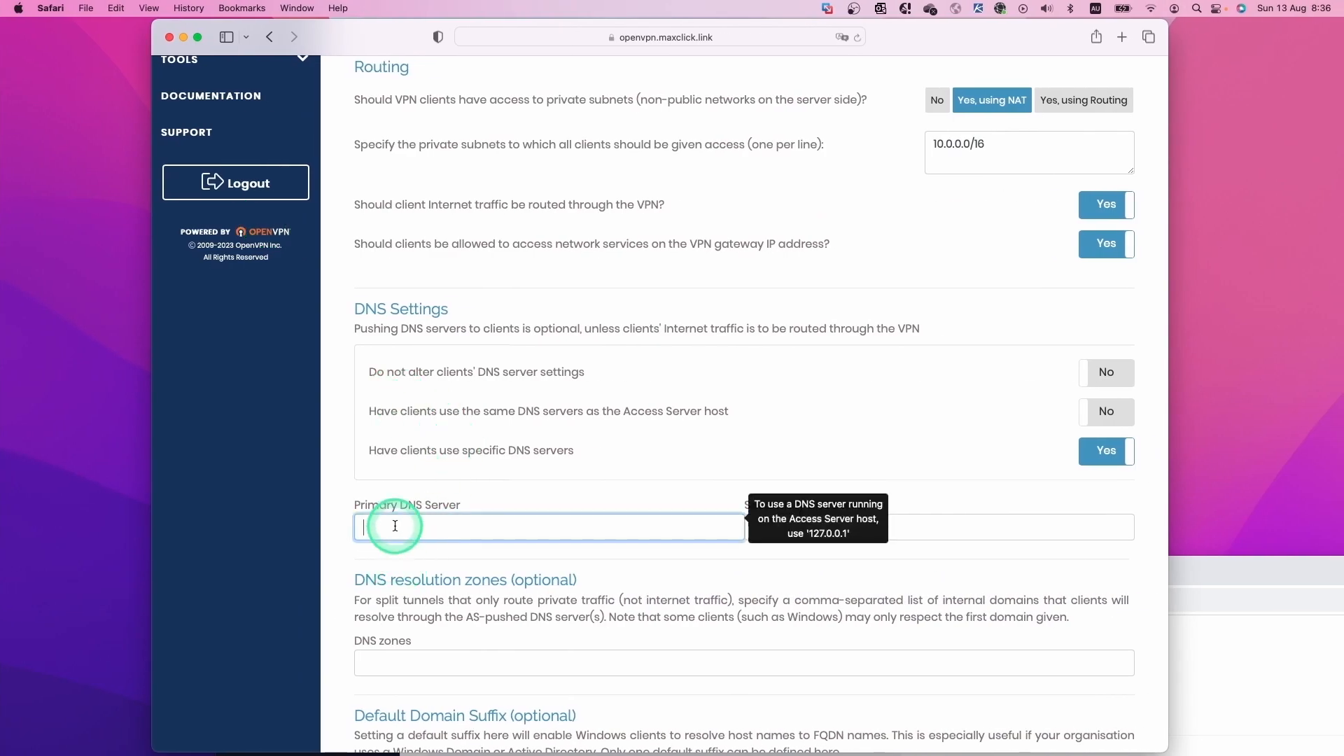
pyautogui.press('super+v')
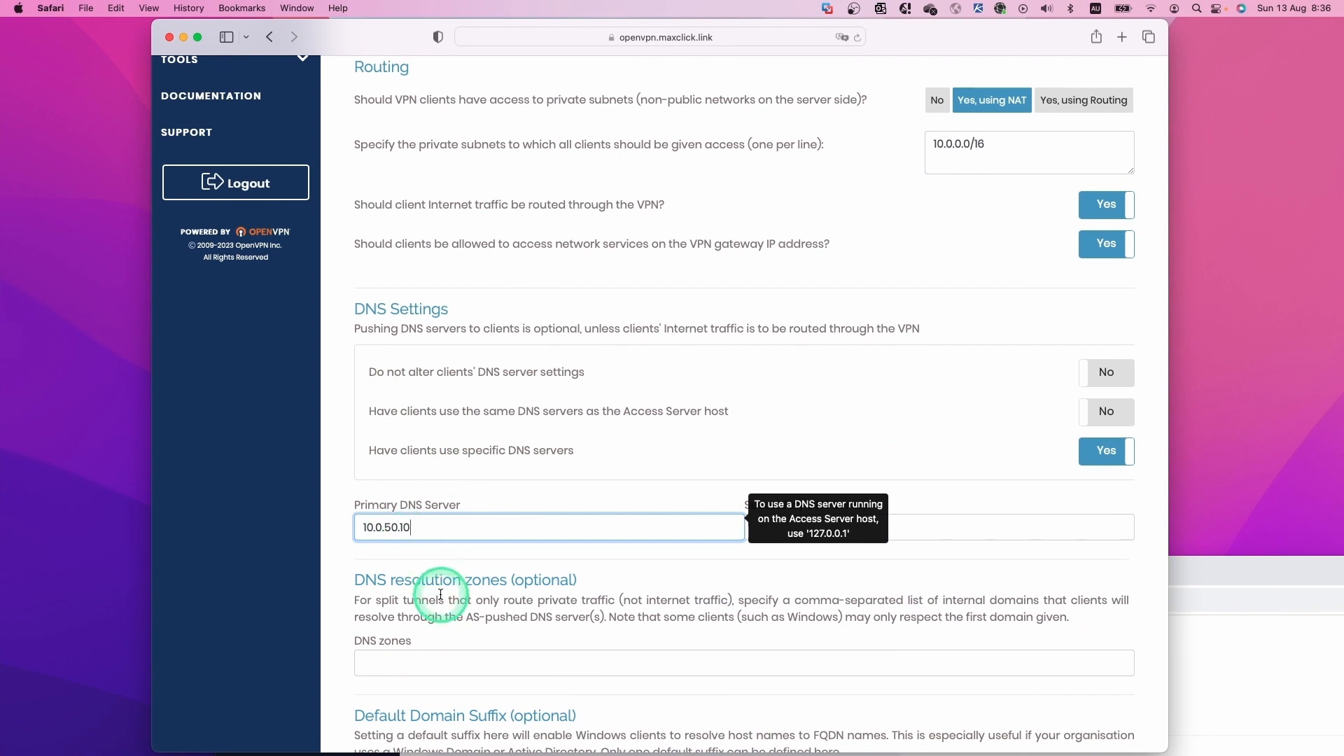
pyautogui.click(926, 537)
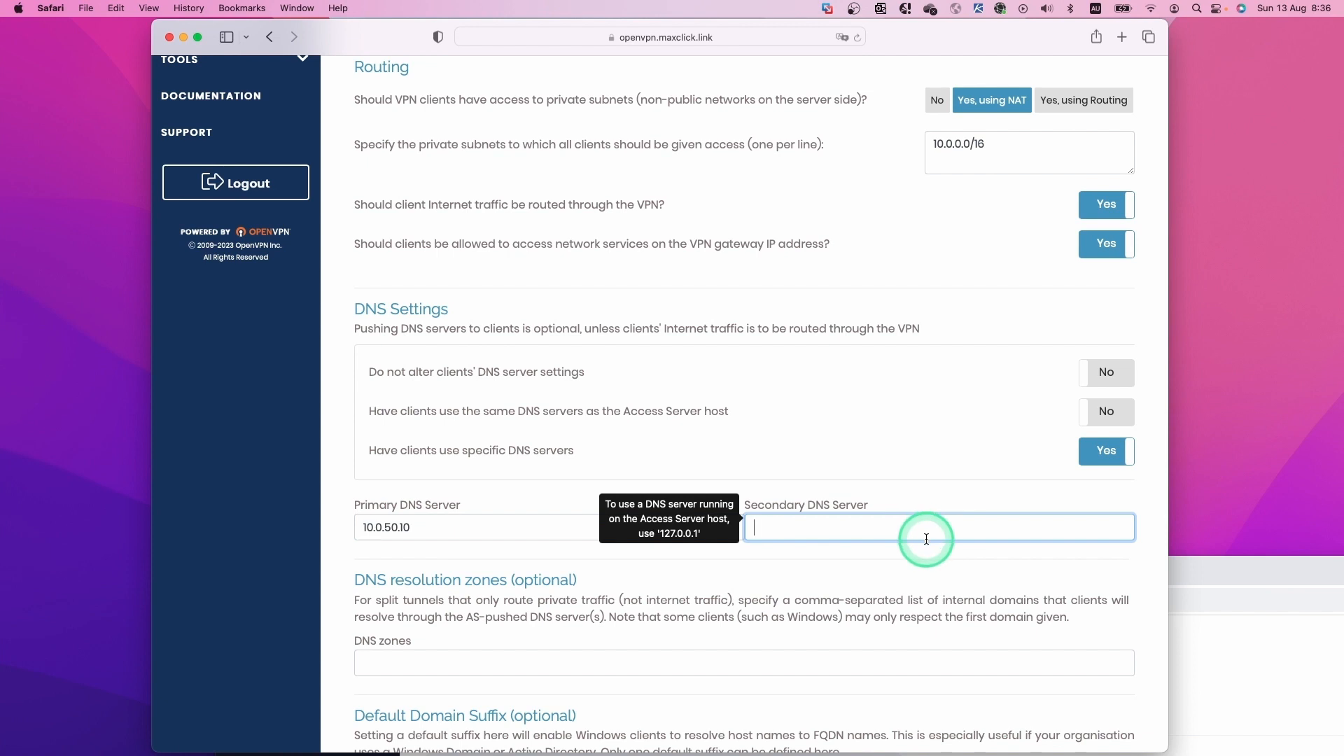
pyautogui.write('10.0.0.2')
pyautogui.scroll(-5, 914, 586)
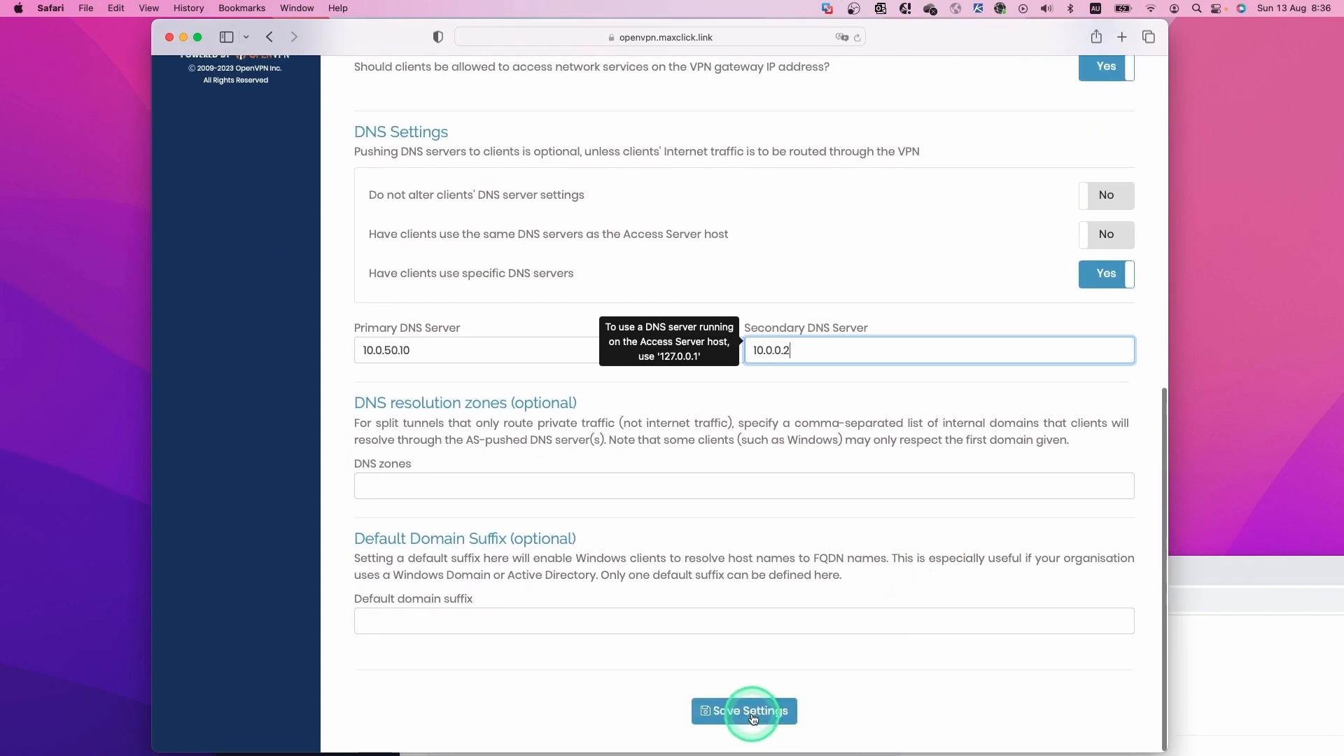
pyautogui.click(752, 711)
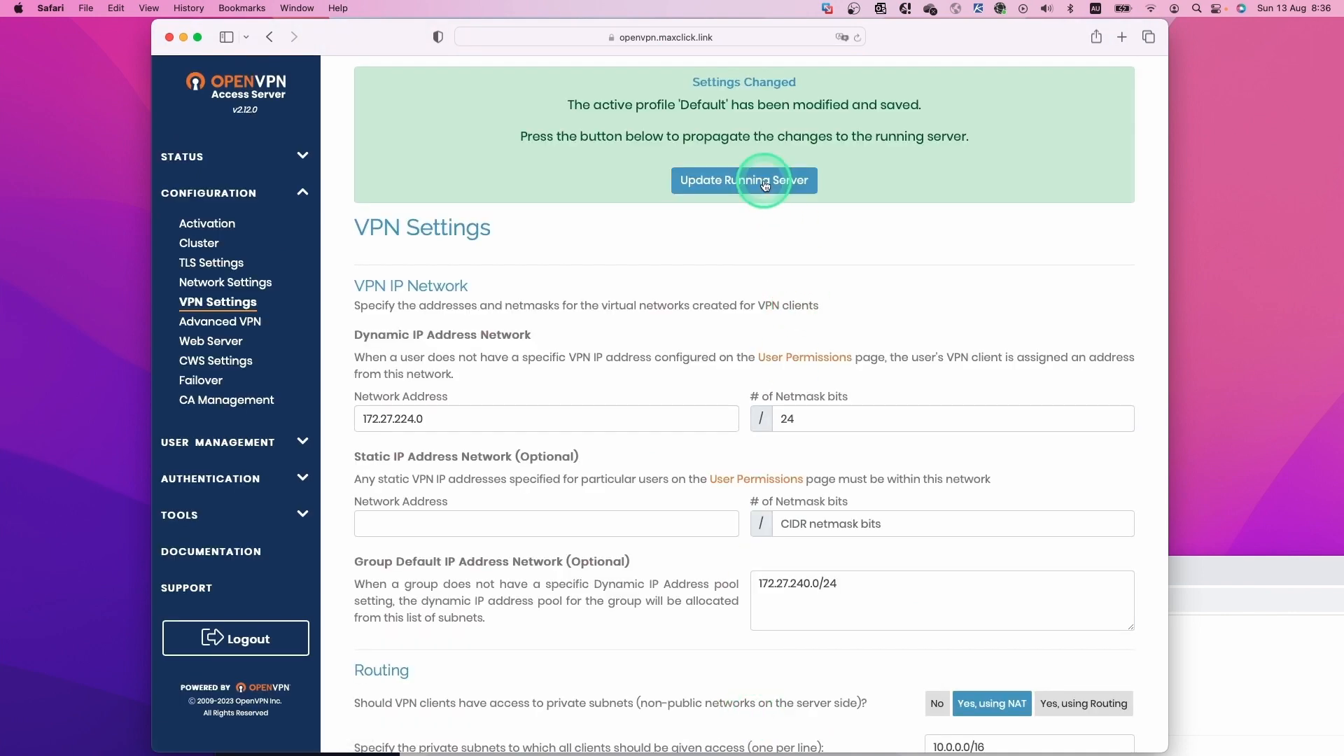
# Update the running server, reload the admin page, then show the Windows 11 VM full screen.
pyautogui.click(766, 182)
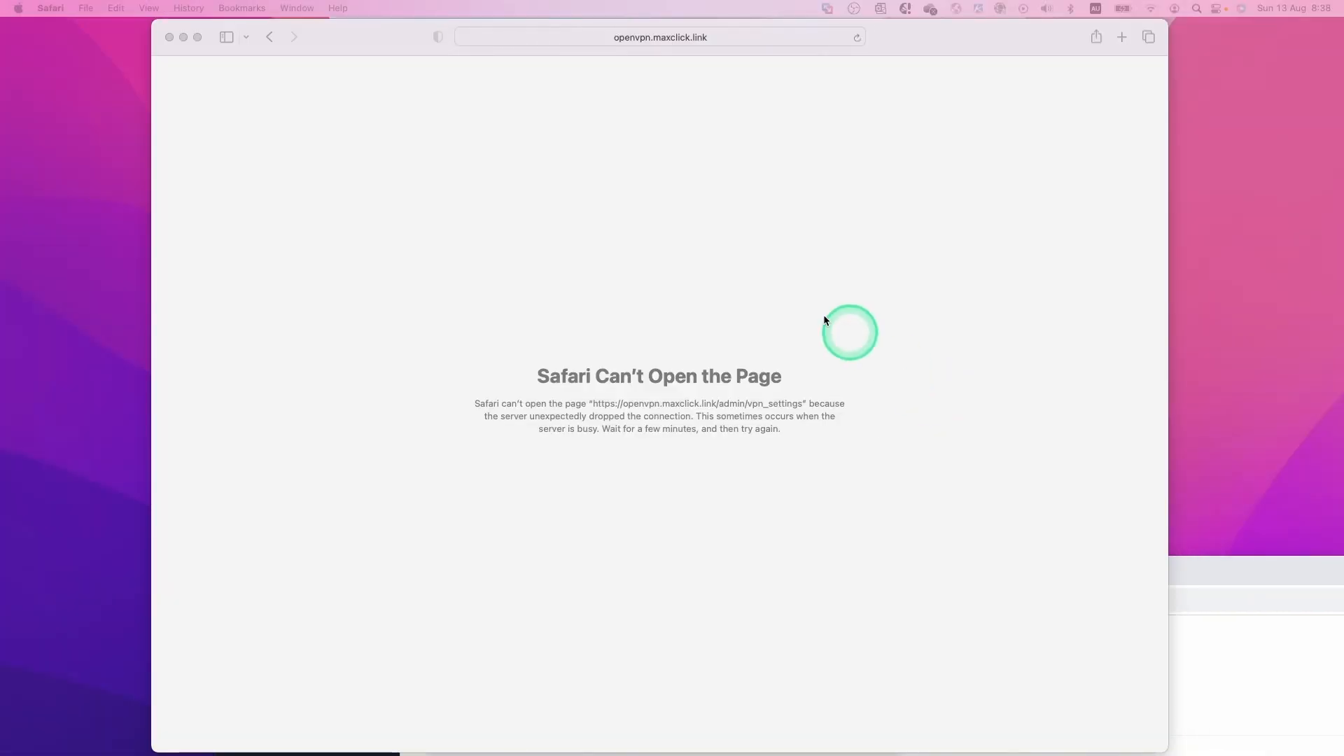
pyautogui.click(558, 97)
pyautogui.click(745, 36)
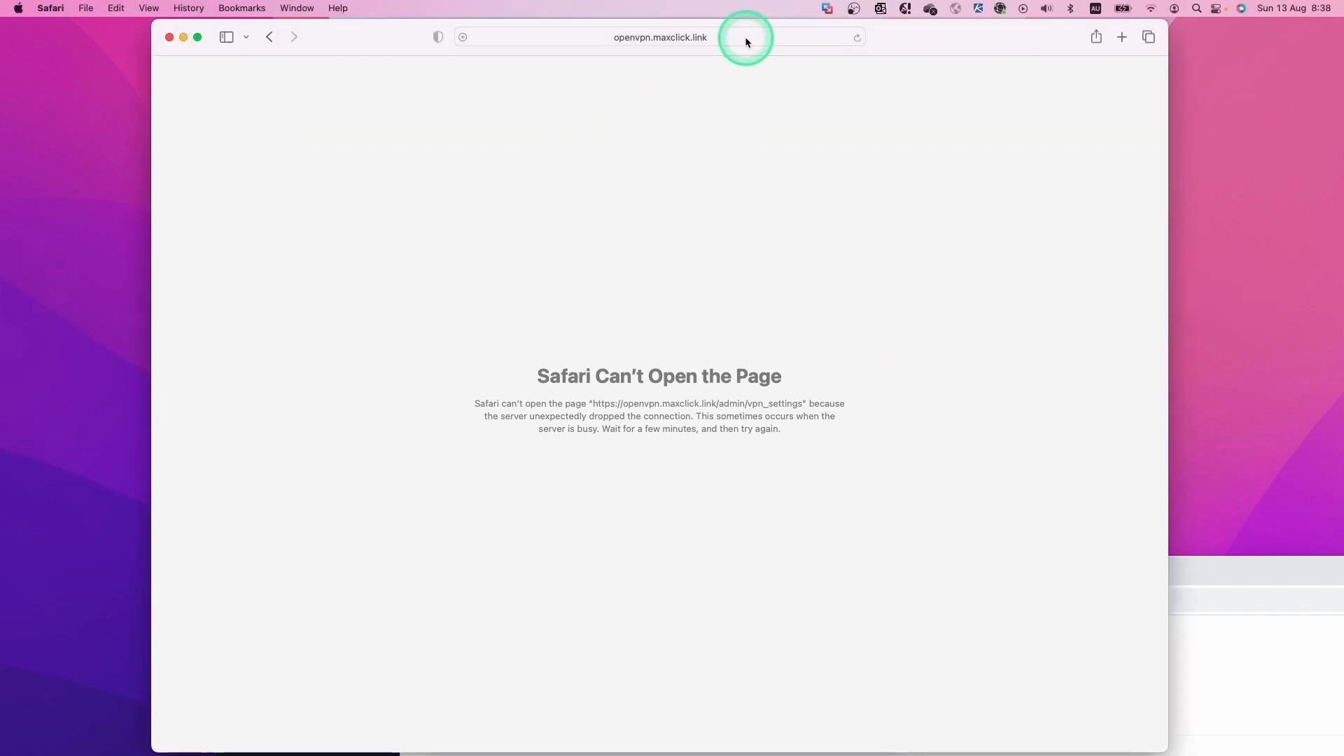
pyautogui.press('Return')
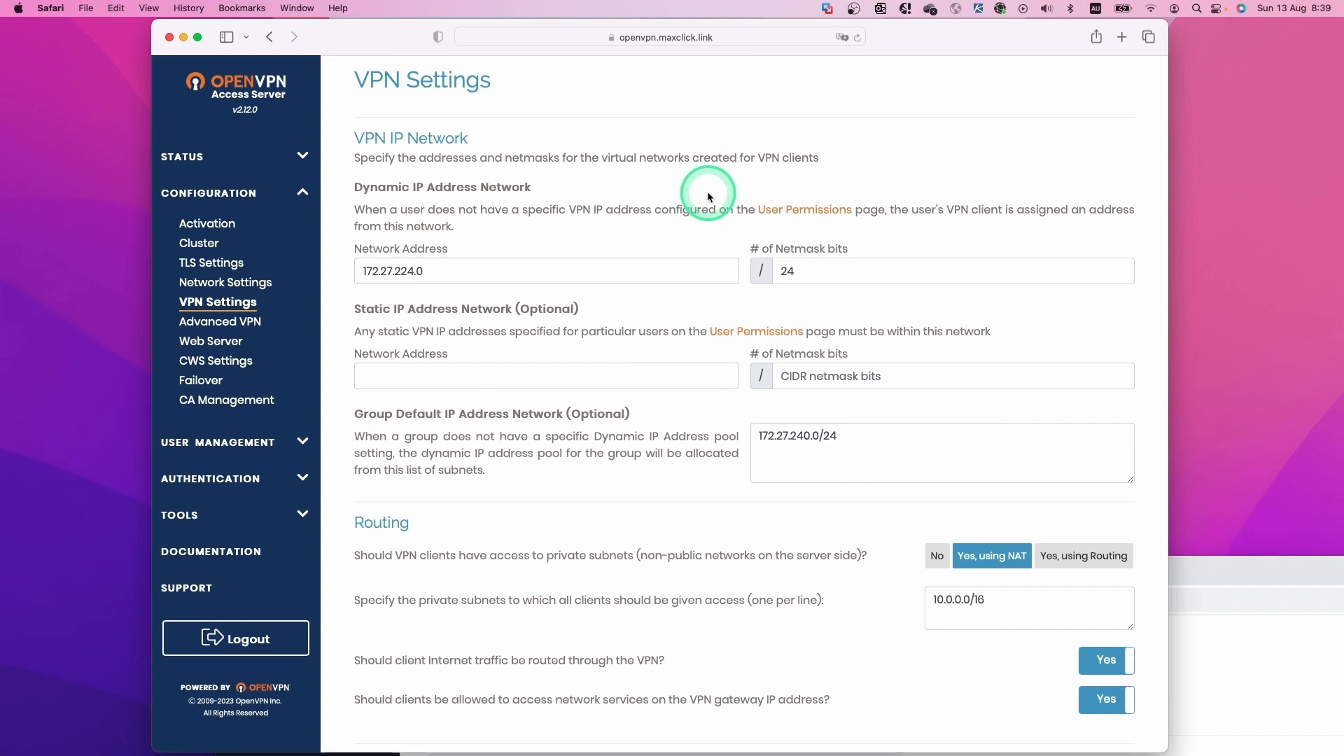
pyautogui.press('super+Tab')
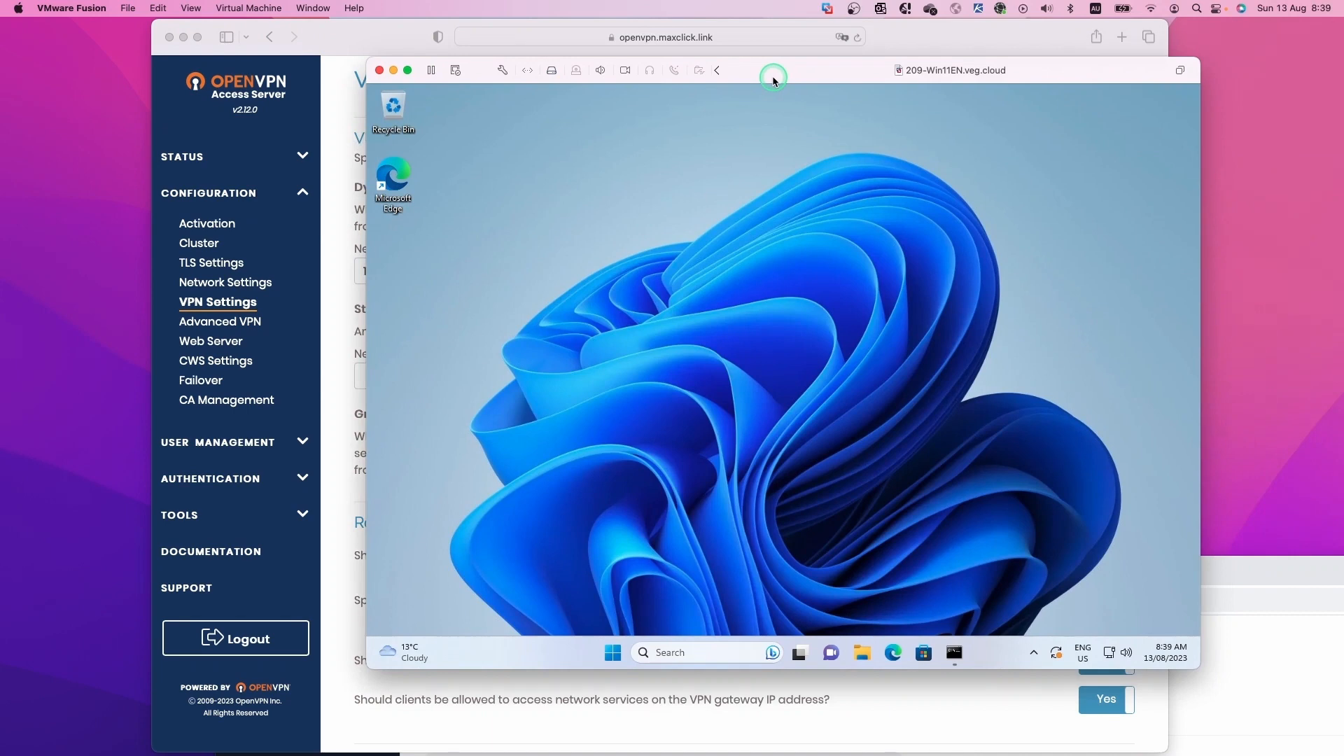
pyautogui.press('ctrl+super+f')
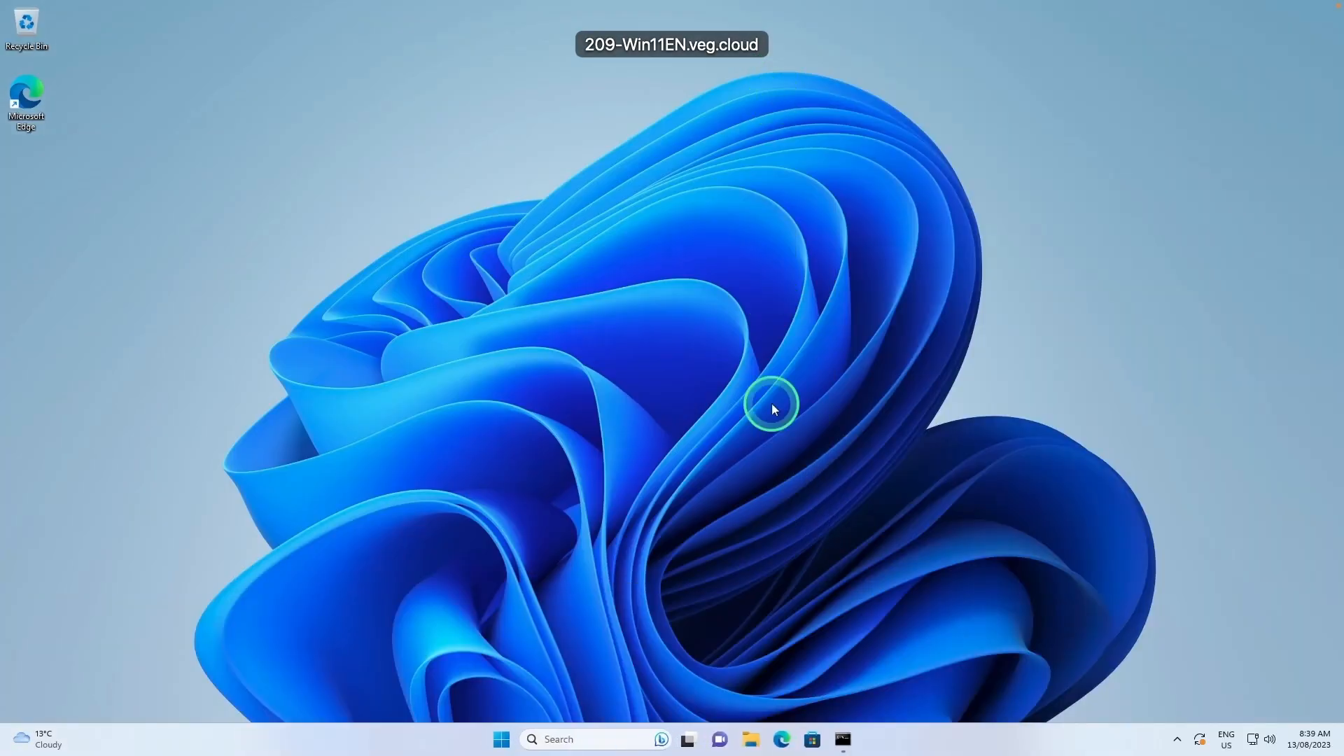
pyautogui.click(789, 735)
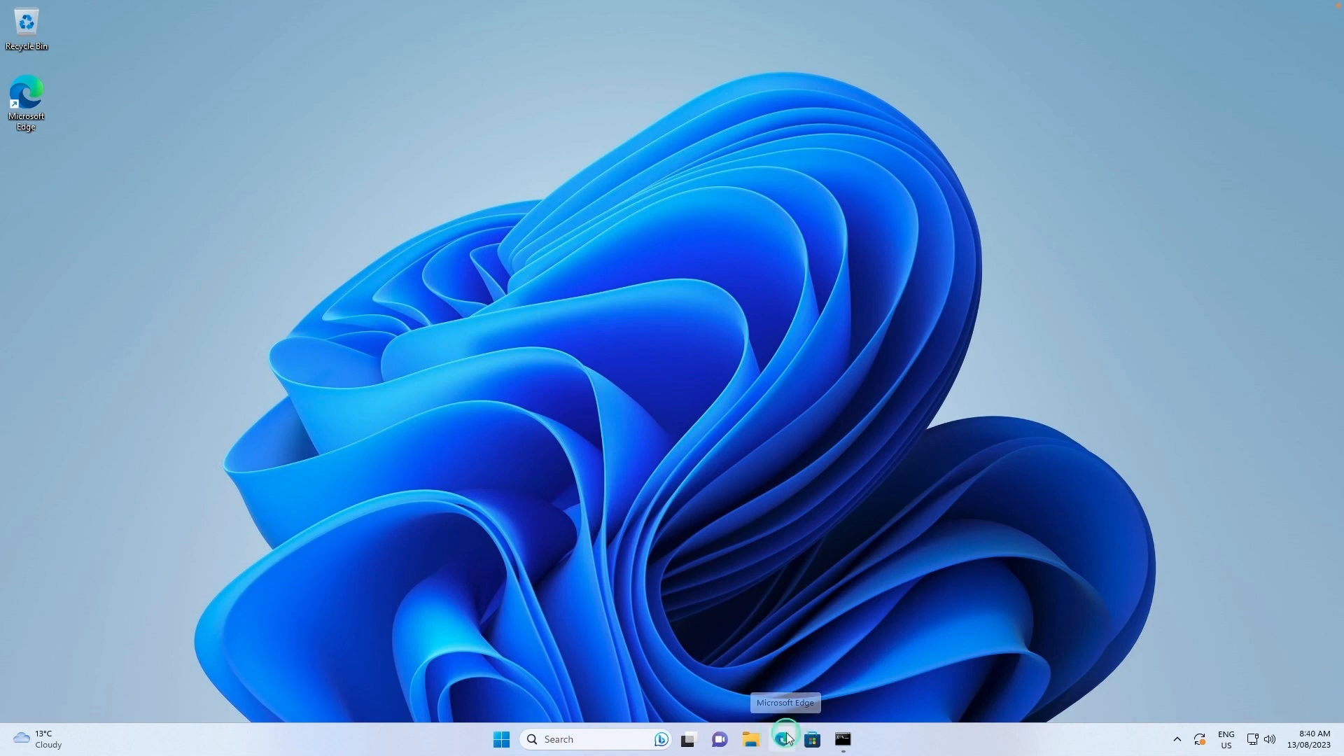
pyautogui.click(786, 735)
pyautogui.moveTo(652, 11); pyautogui.dragTo(959, 115)
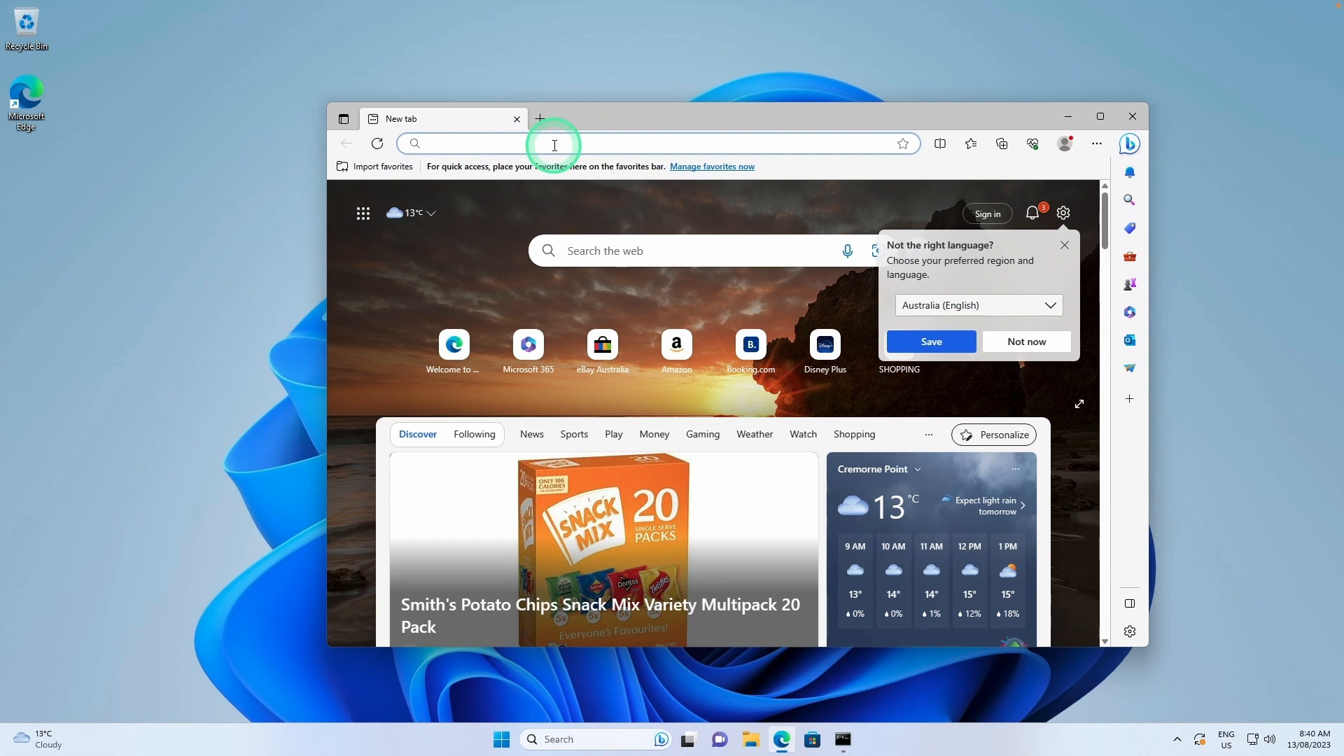
pyautogui.write('https://openvpn')
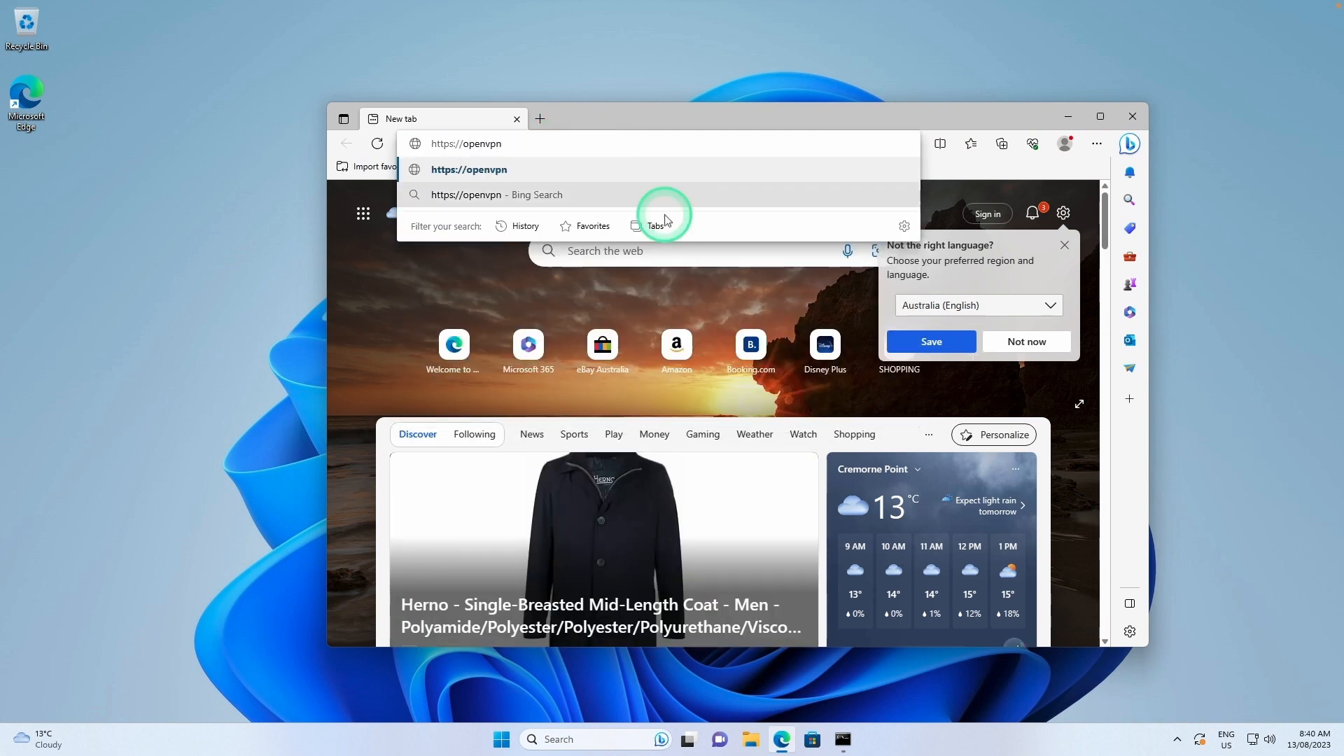
pyautogui.write('.maxclick.link')
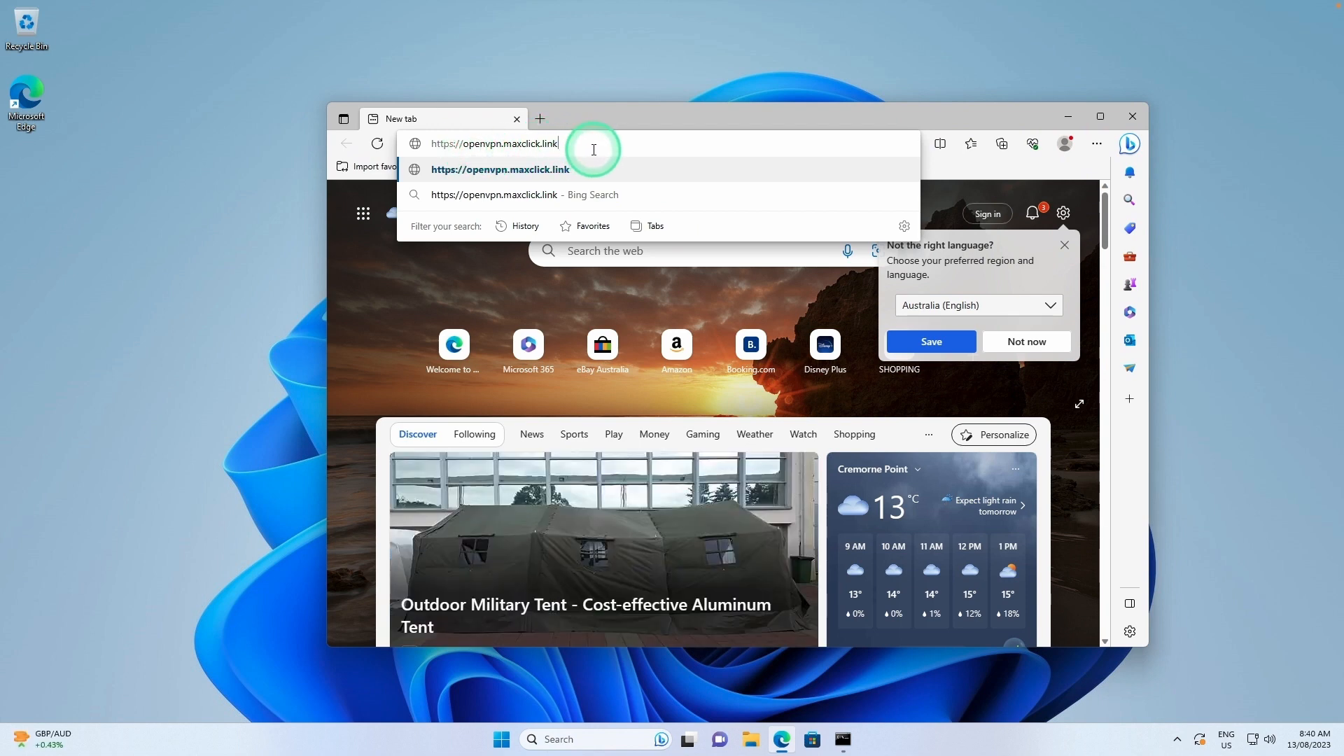
pyautogui.click(622, 163)
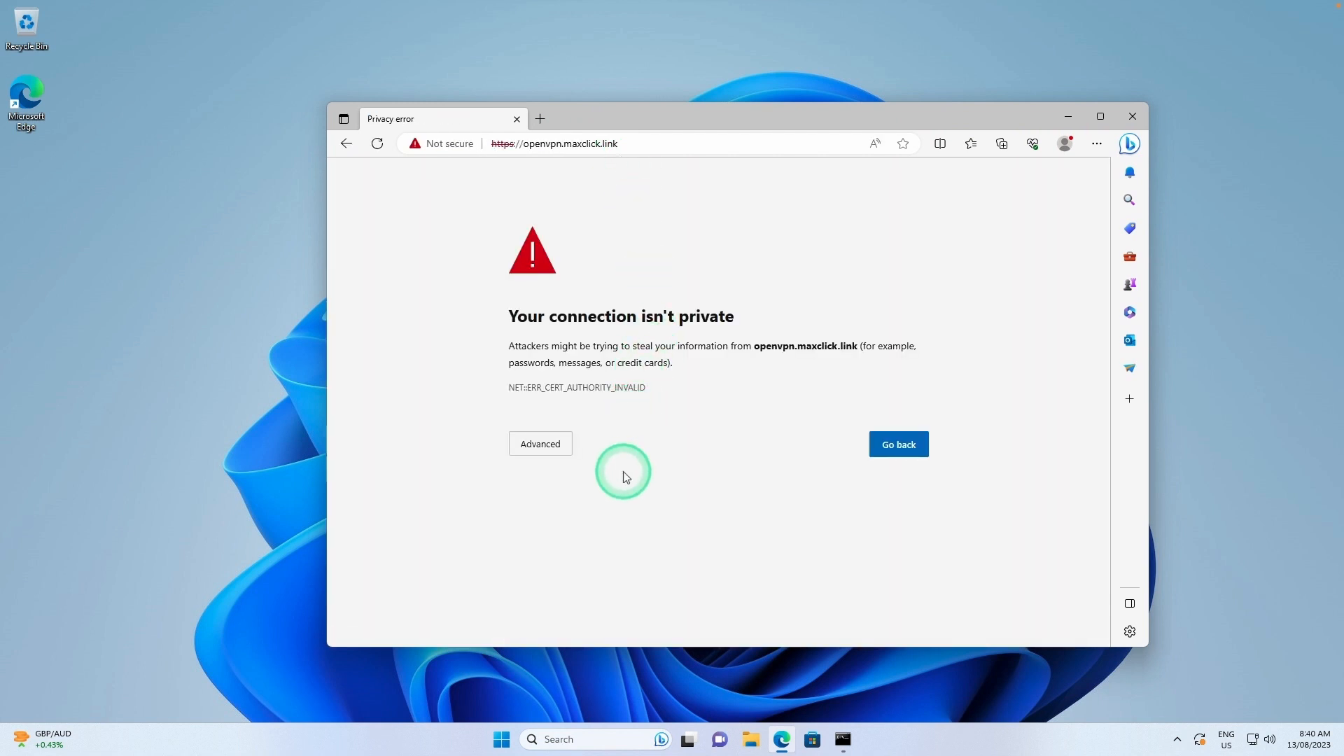
pyautogui.click(542, 449)
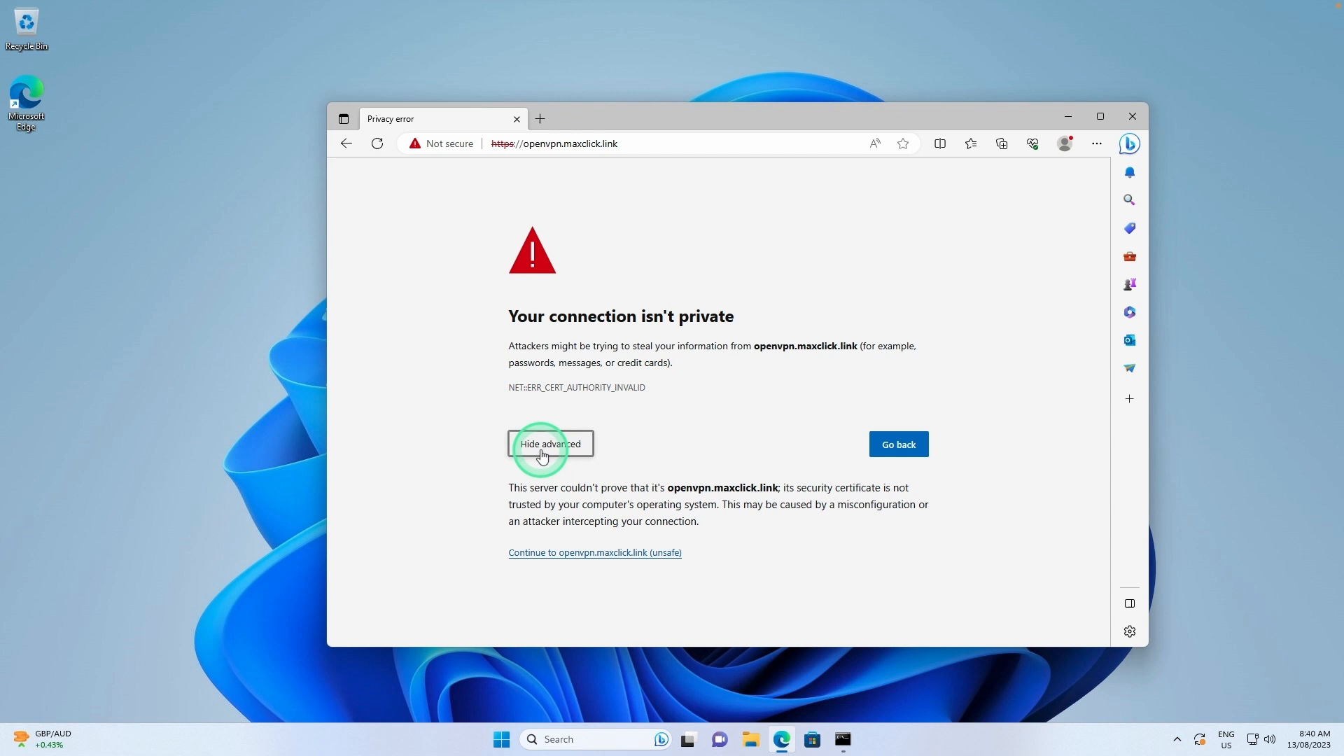
pyautogui.click(577, 554)
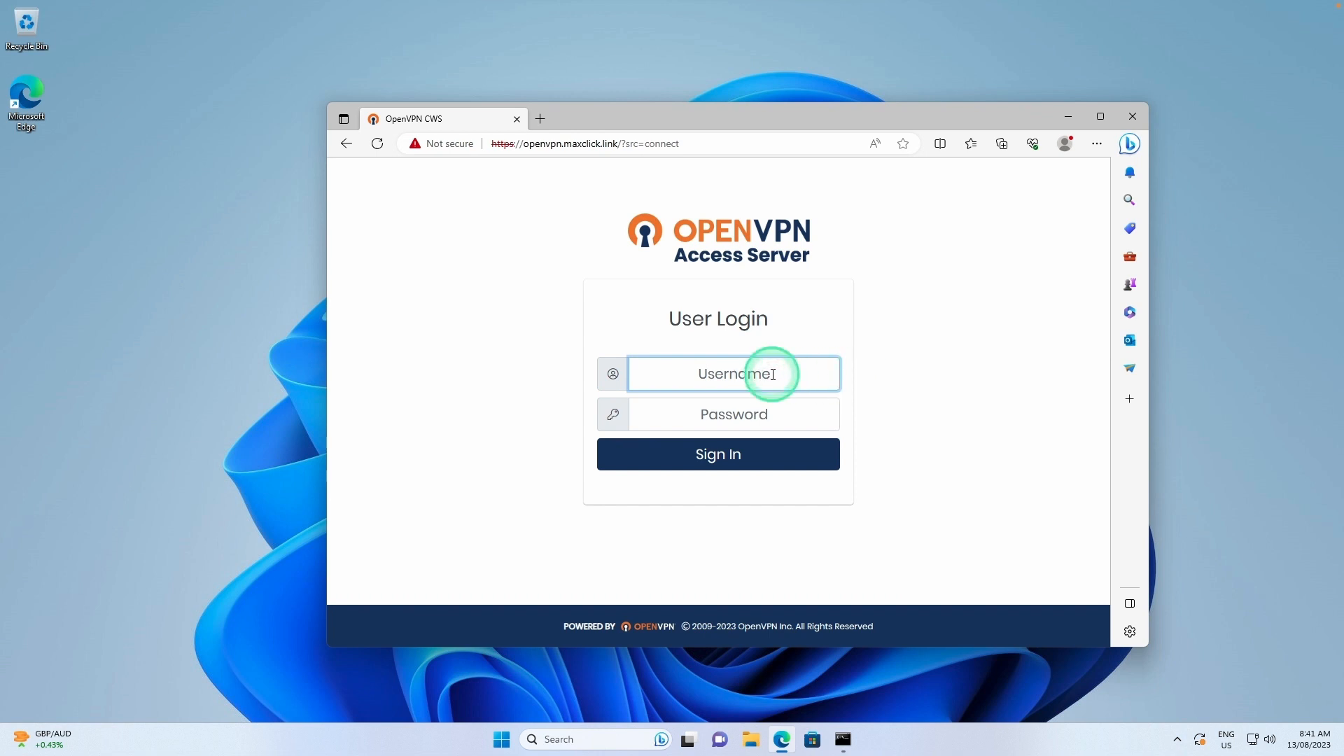
# Sign in to the Client Web UI as the VPN user and enlarge the browser window.
pyautogui.write('NOB')
pyautogui.press('Tab')
pyautogui.write('•')
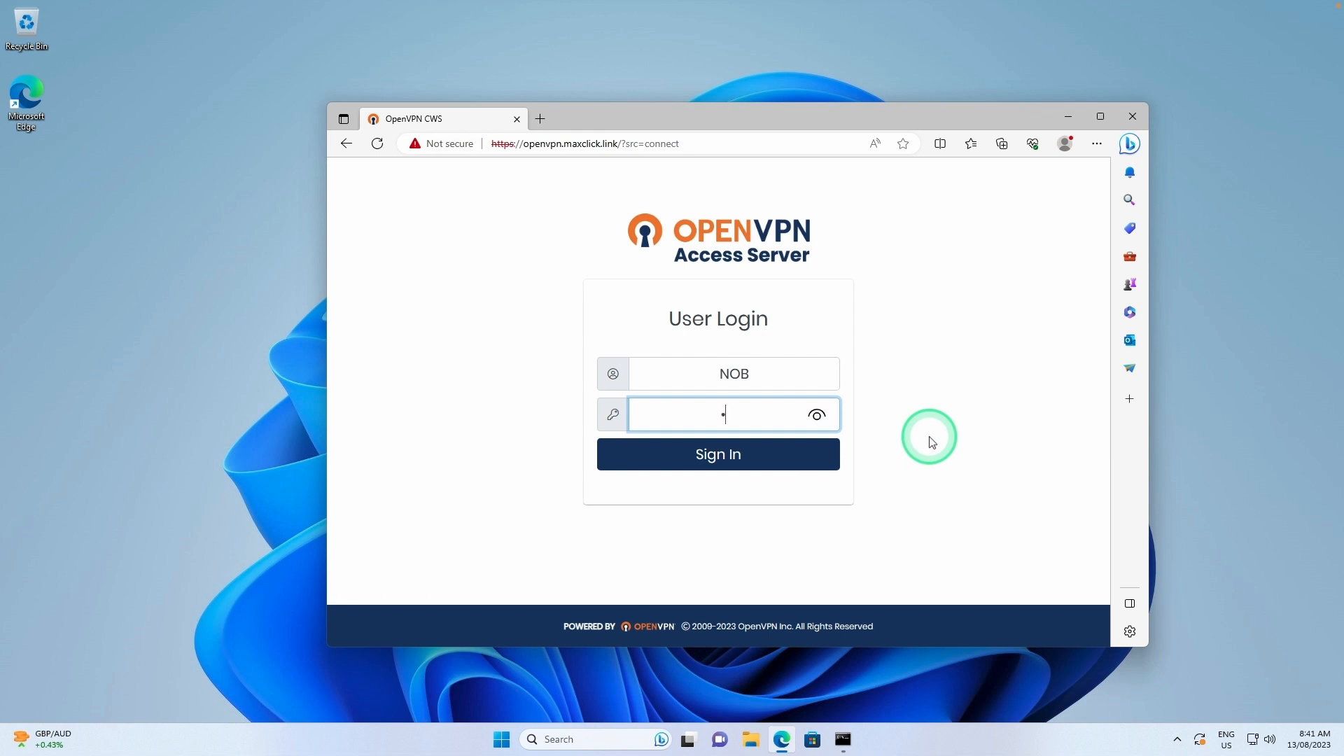
pyautogui.write('•••••')
pyautogui.click(831, 456)
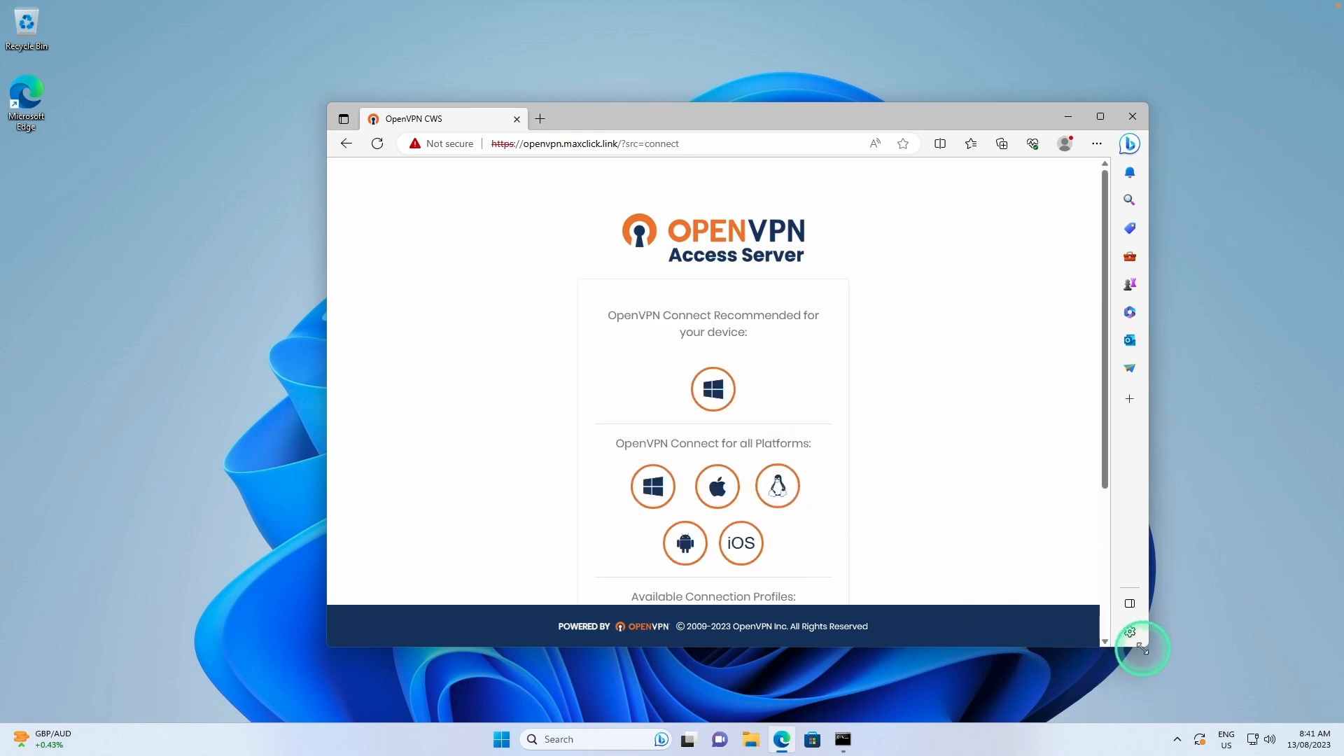
pyautogui.moveTo(1136, 644); pyautogui.dragTo(1136, 709)
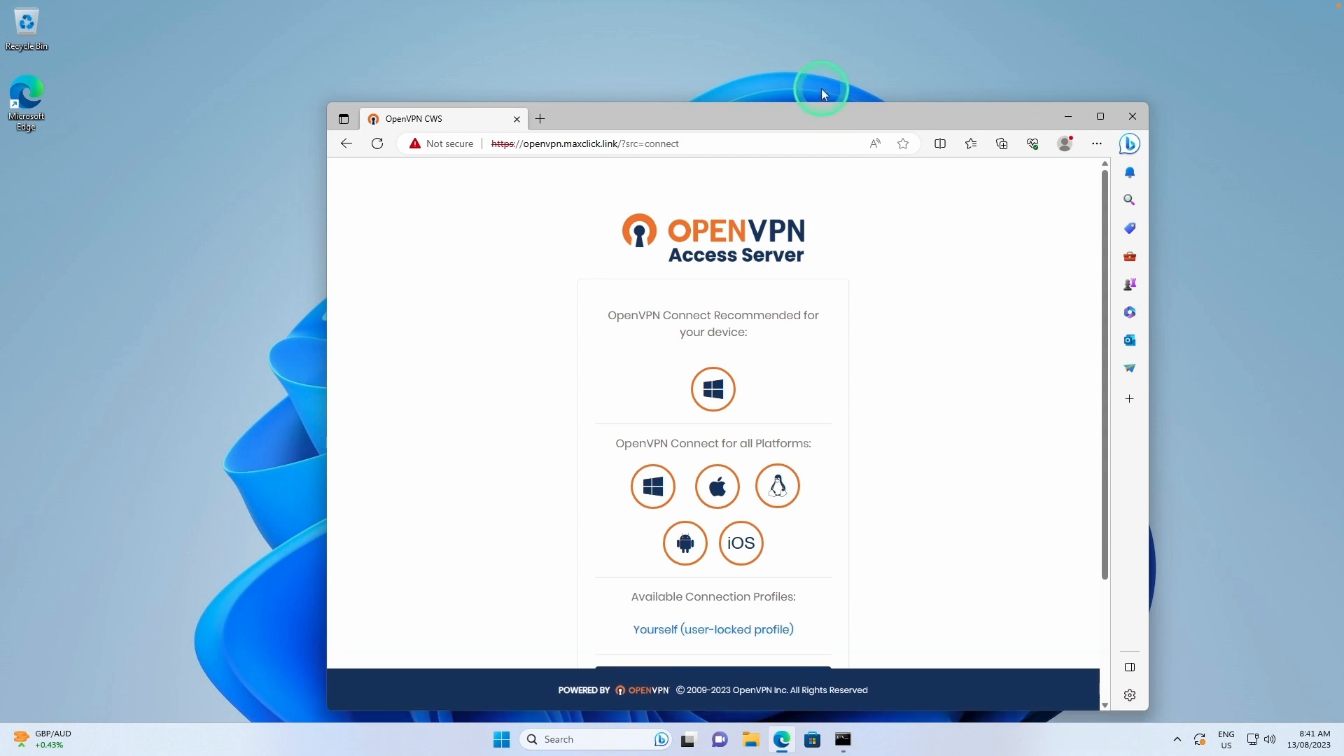
pyautogui.moveTo(818, 104); pyautogui.dragTo(812, 41)
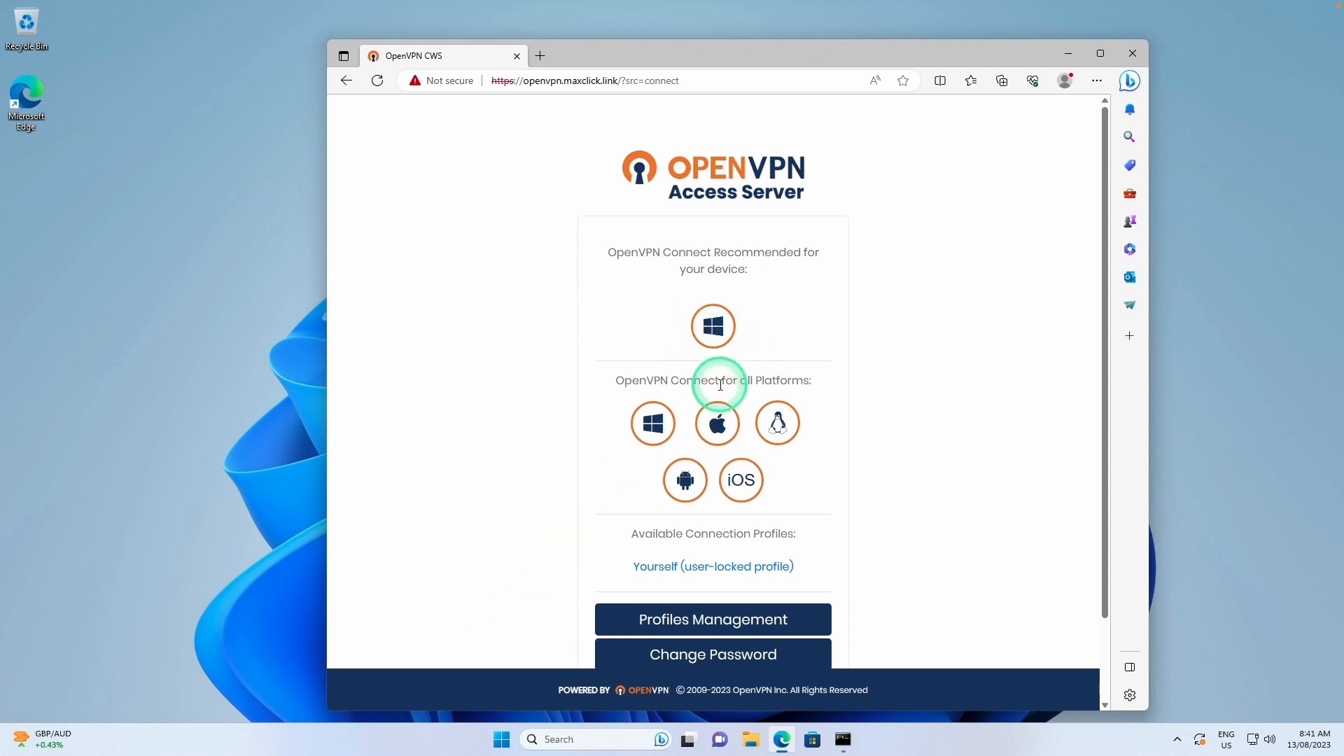
# Download the recommended OpenVPN Connect for Windows installer, keep it despite the warning, and run it.
pyautogui.click(721, 339)
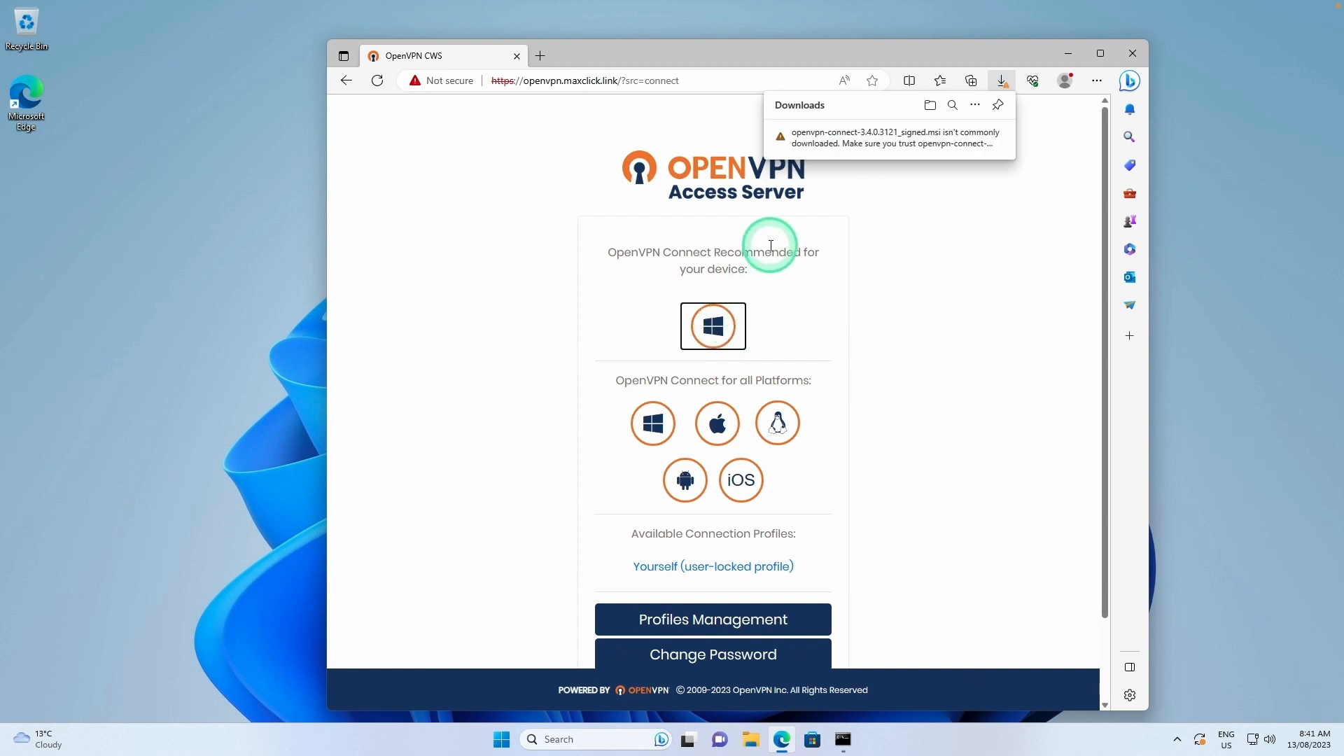
pyautogui.moveTo(853, 142)
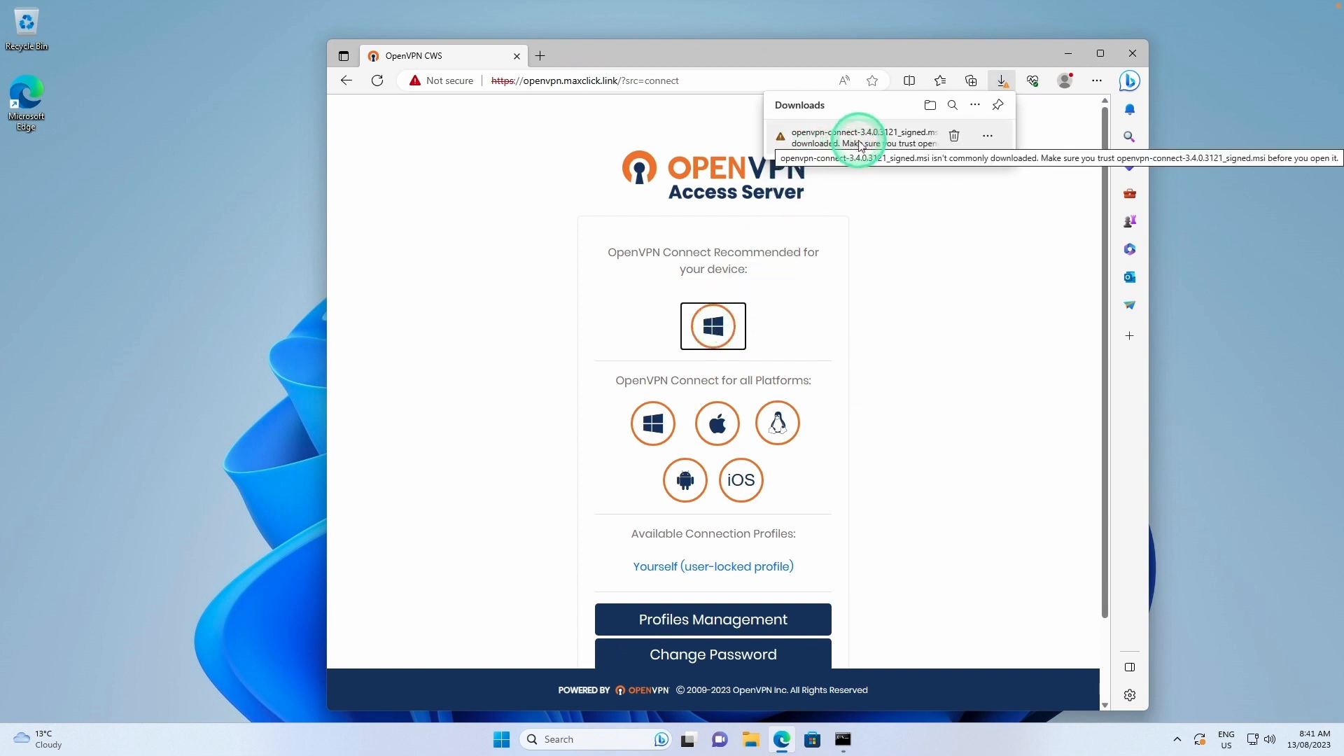
pyautogui.click(988, 140)
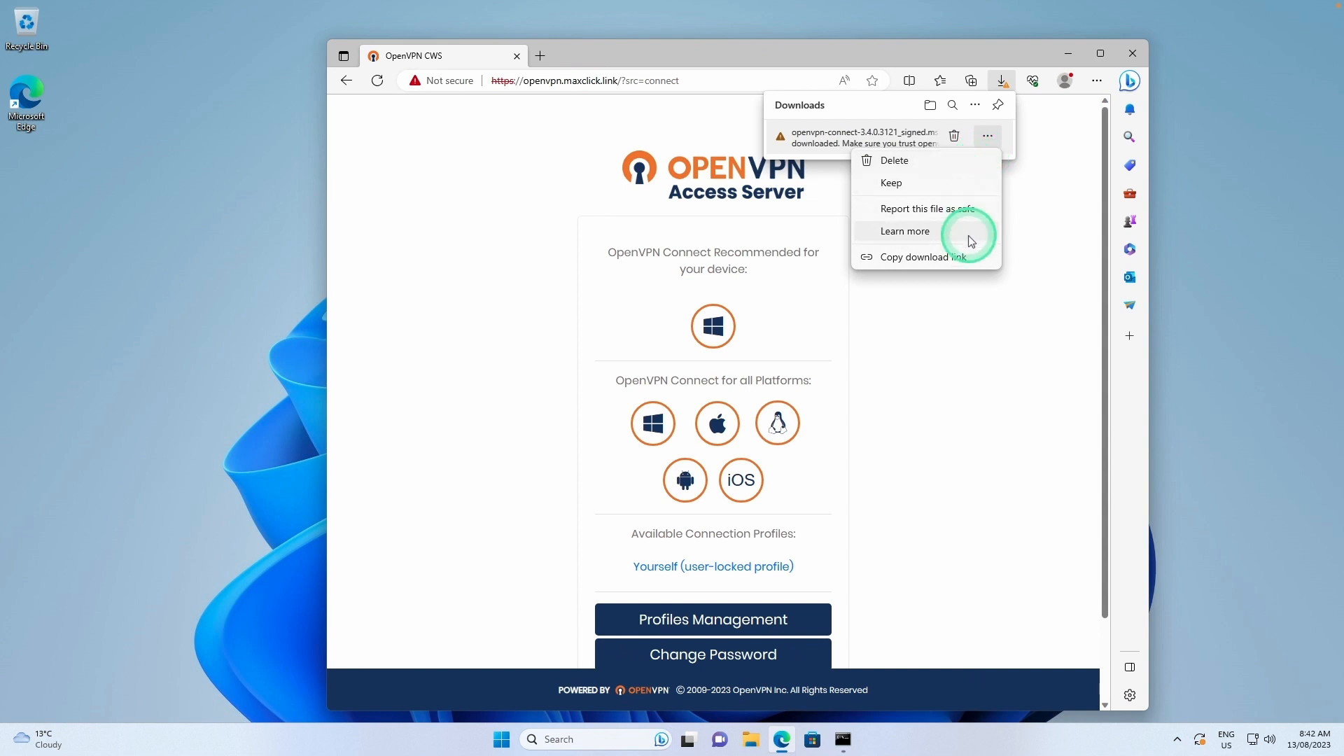
pyautogui.click(910, 182)
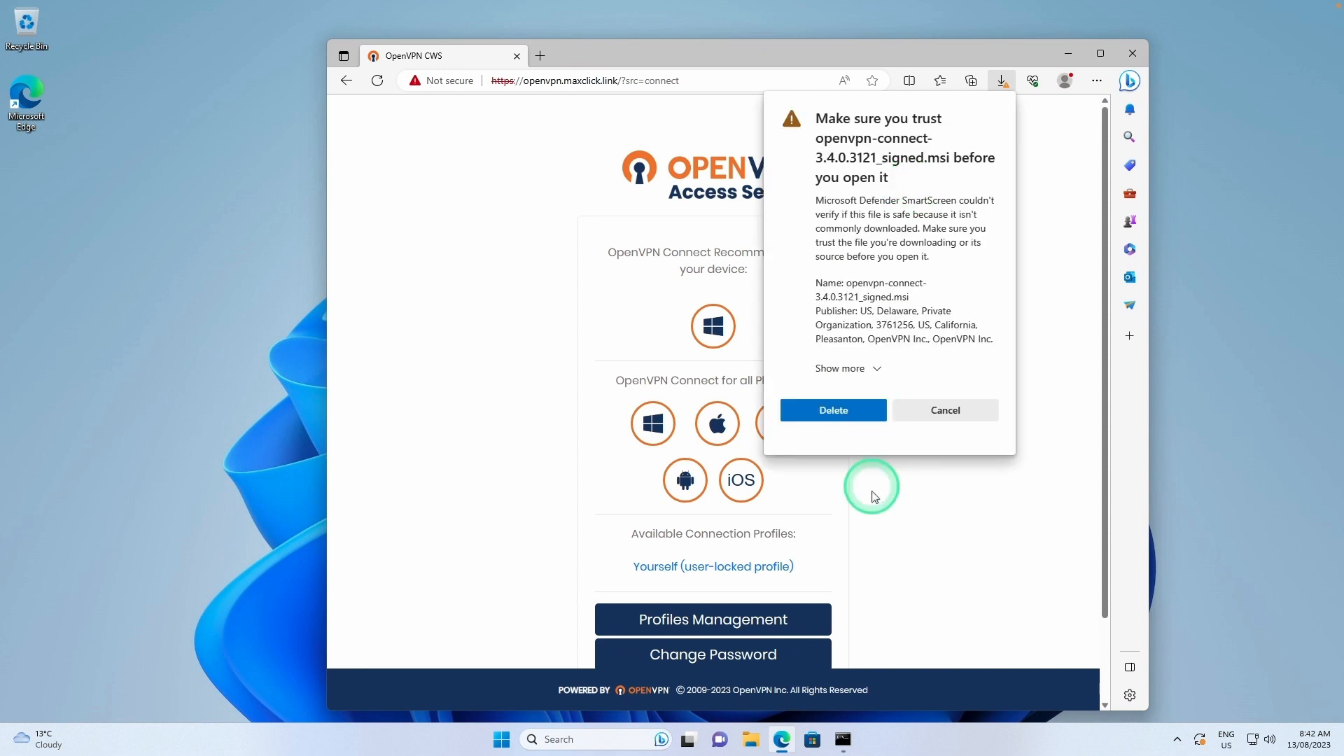
pyautogui.click(876, 368)
pyautogui.click(851, 397)
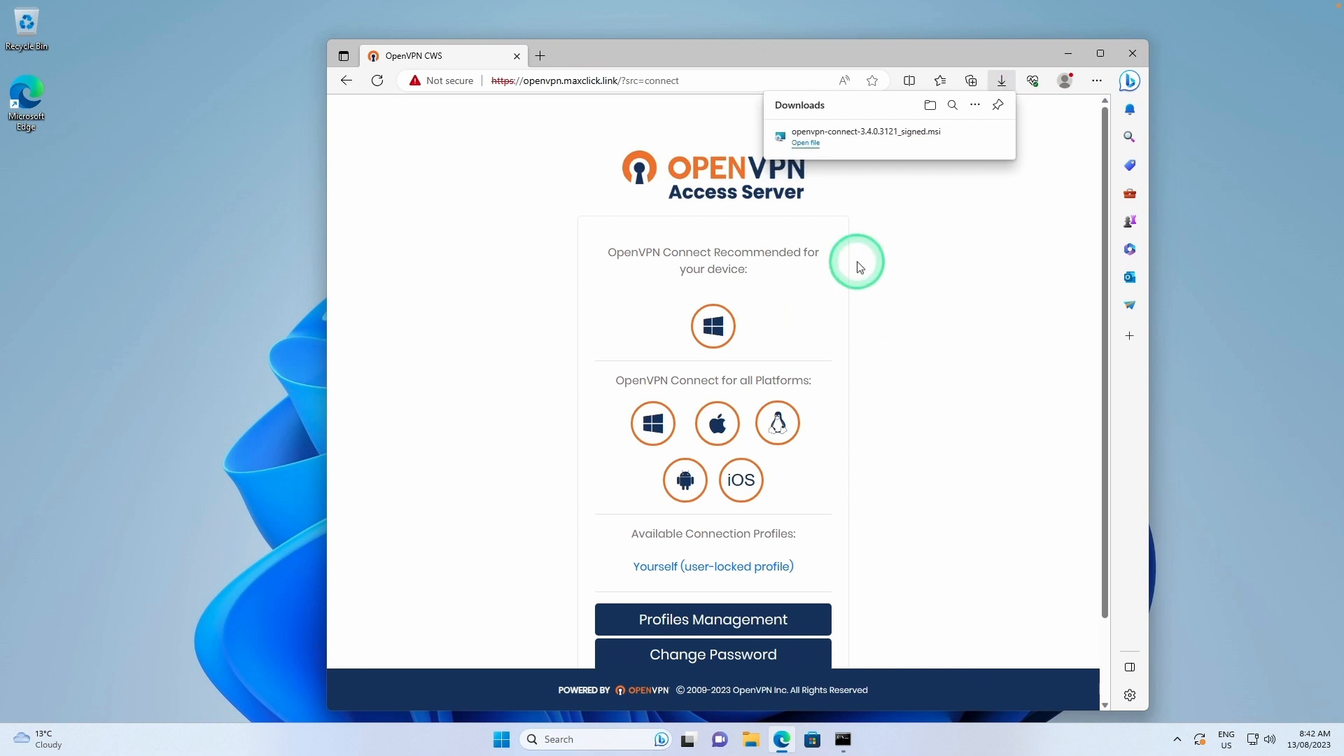
pyautogui.click(806, 143)
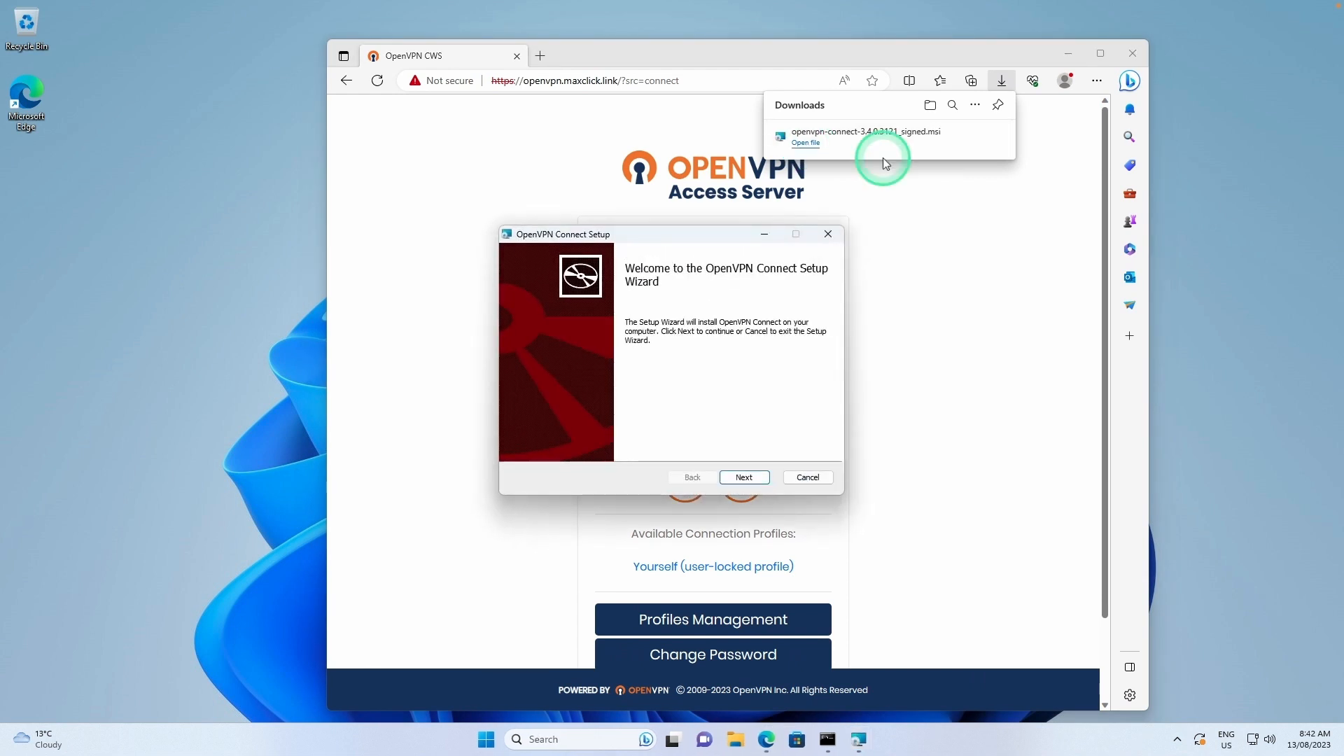
# Install OpenVPN Connect, accepting the licence terms and approving UAC, then close Edge.
pyautogui.click(745, 477)
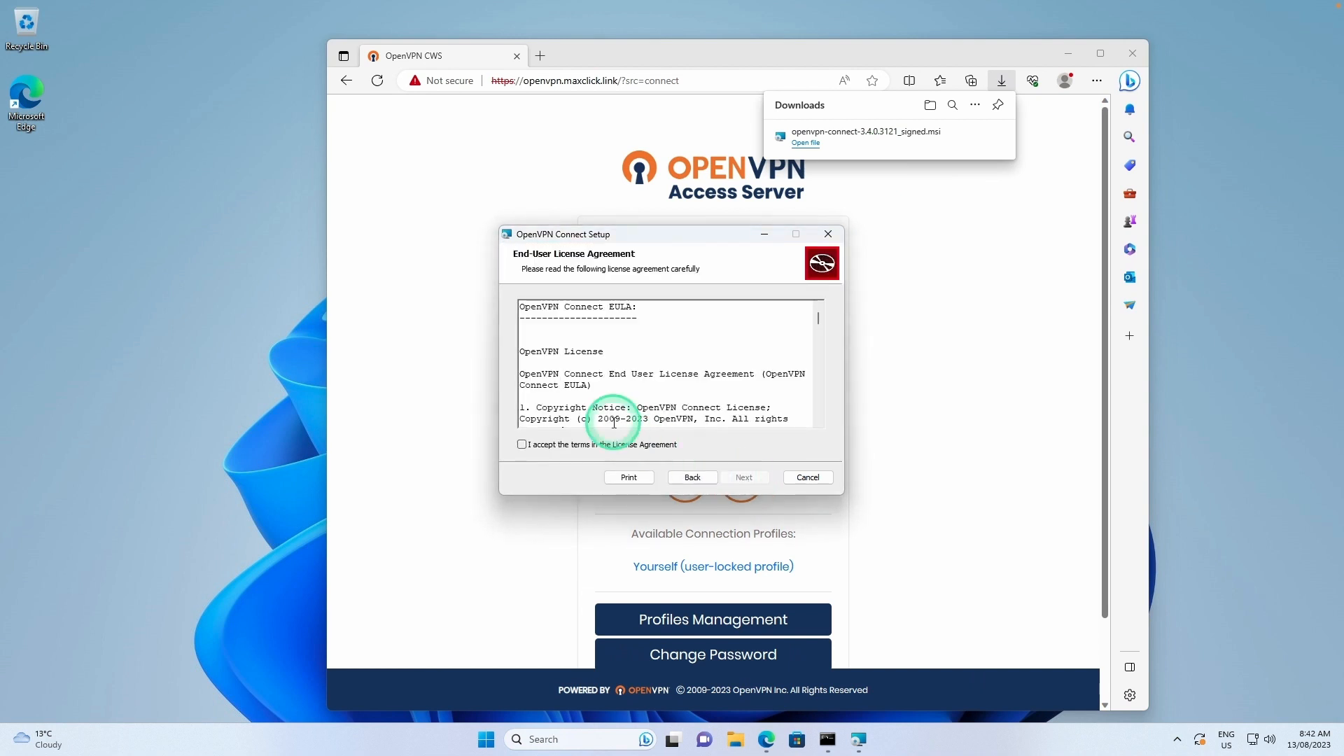
pyautogui.click(522, 444)
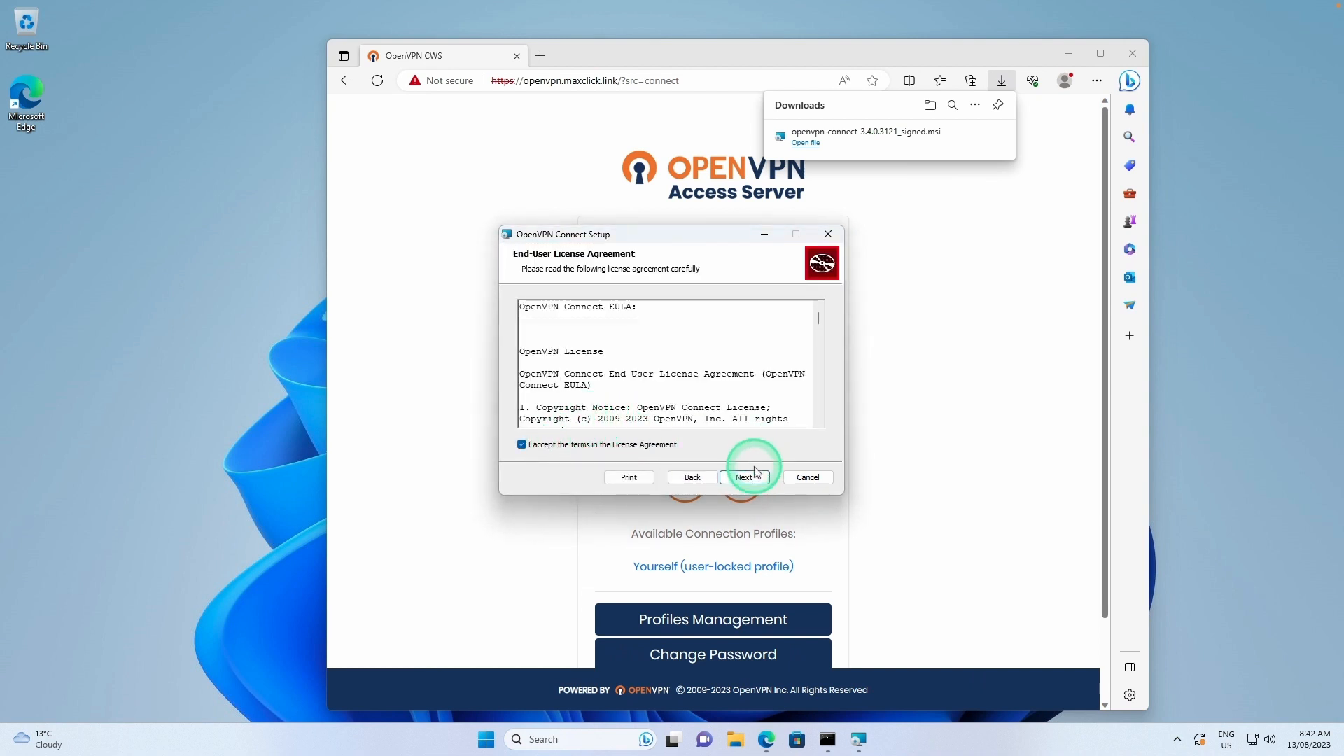
pyautogui.click(745, 477)
pyautogui.click(738, 478)
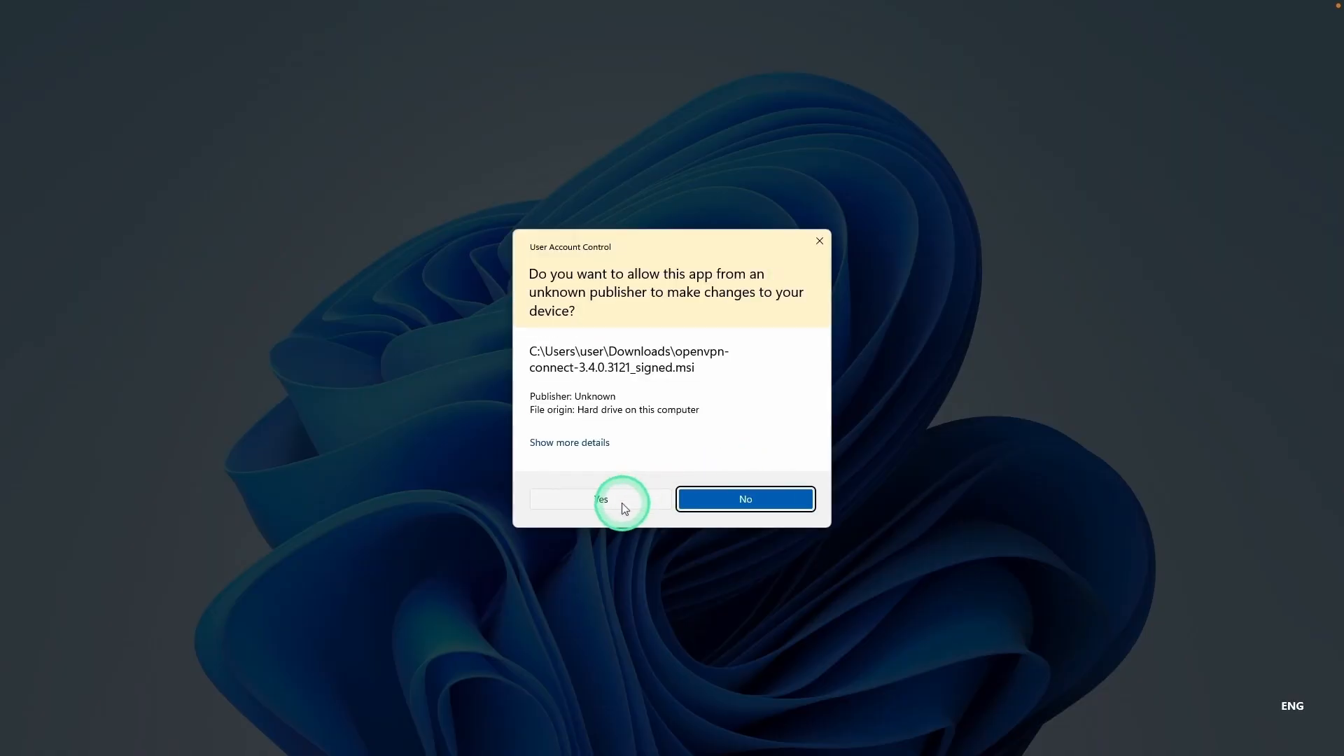
pyautogui.click(625, 502)
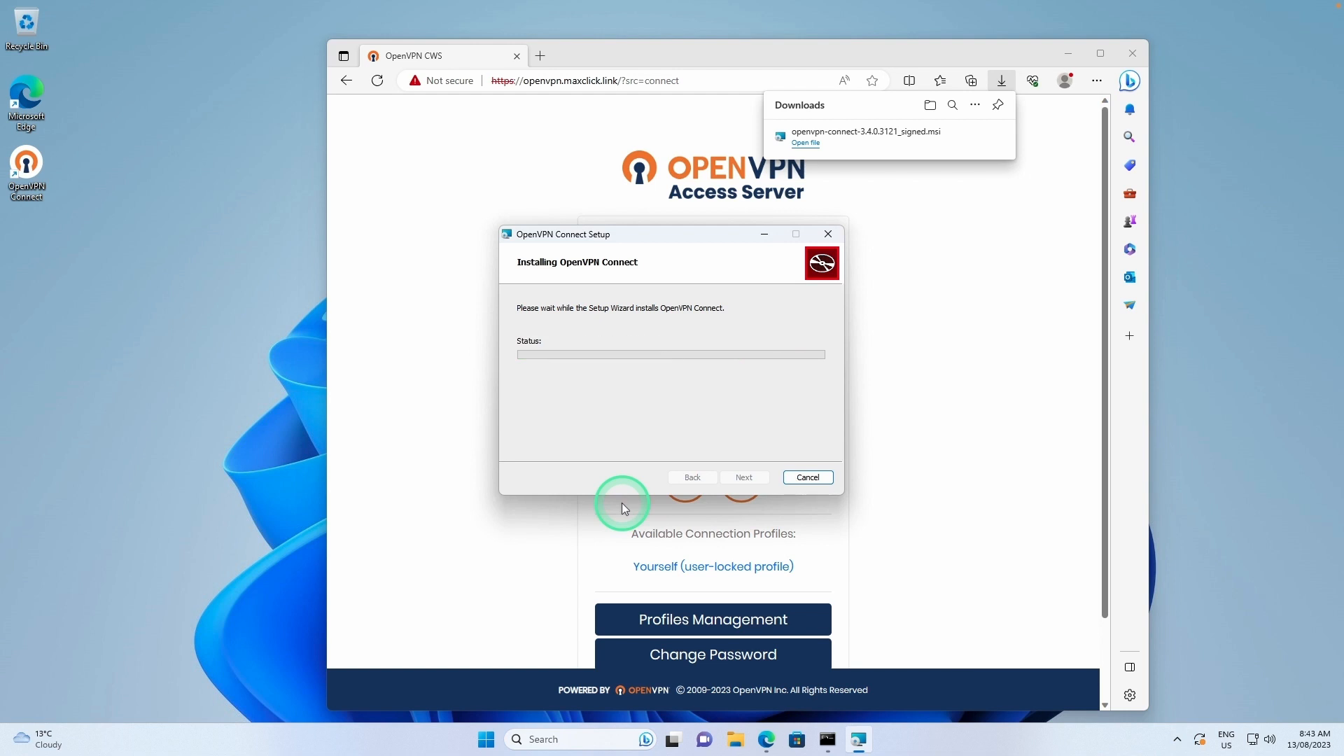
pyautogui.click(744, 477)
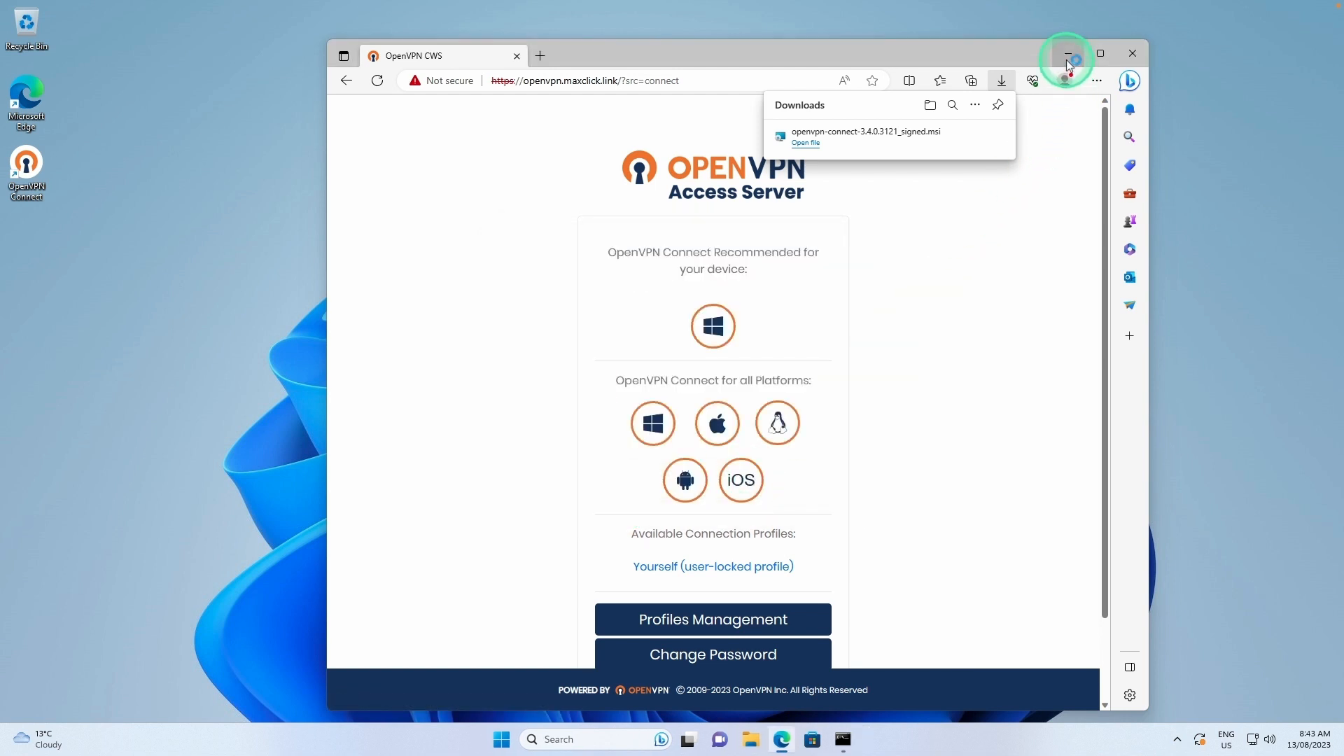
pyautogui.click(1133, 54)
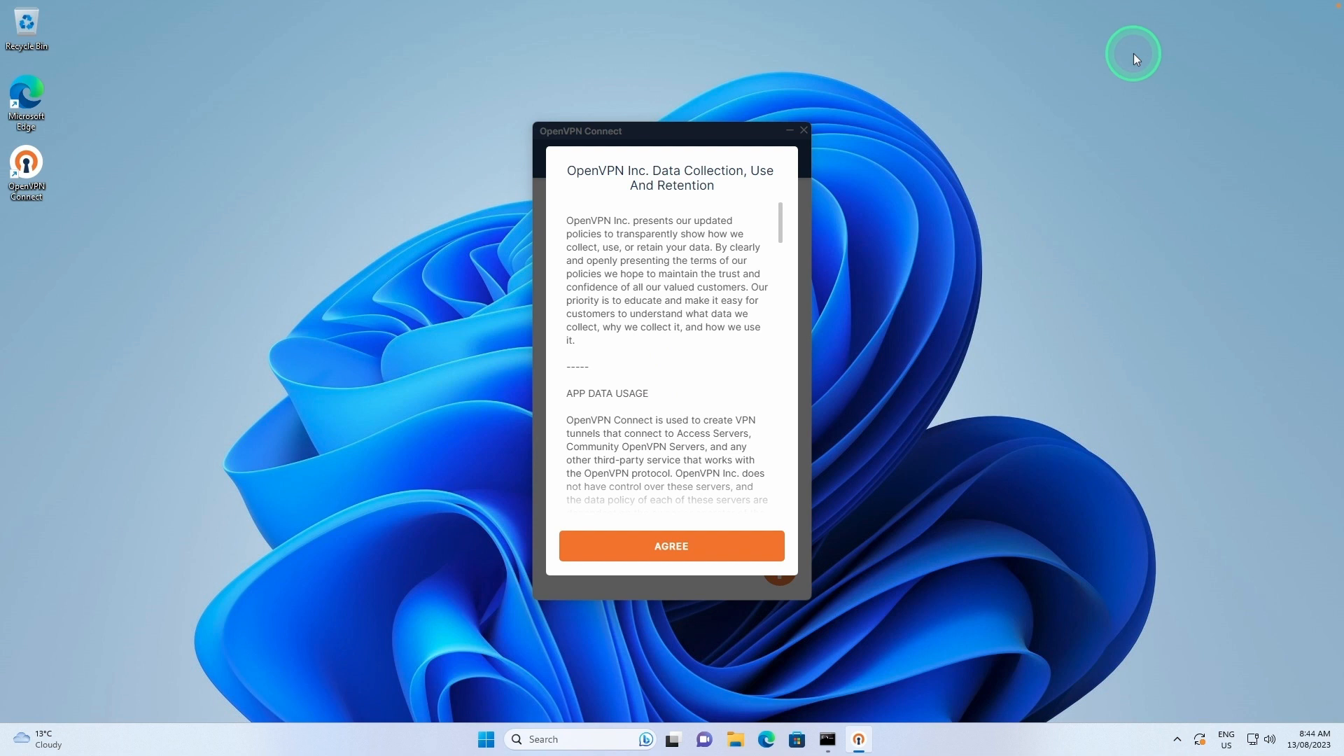
# Agree to OpenVPN Connect's data policy and launch Command Prompt by searching cmd.
pyautogui.click(666, 545)
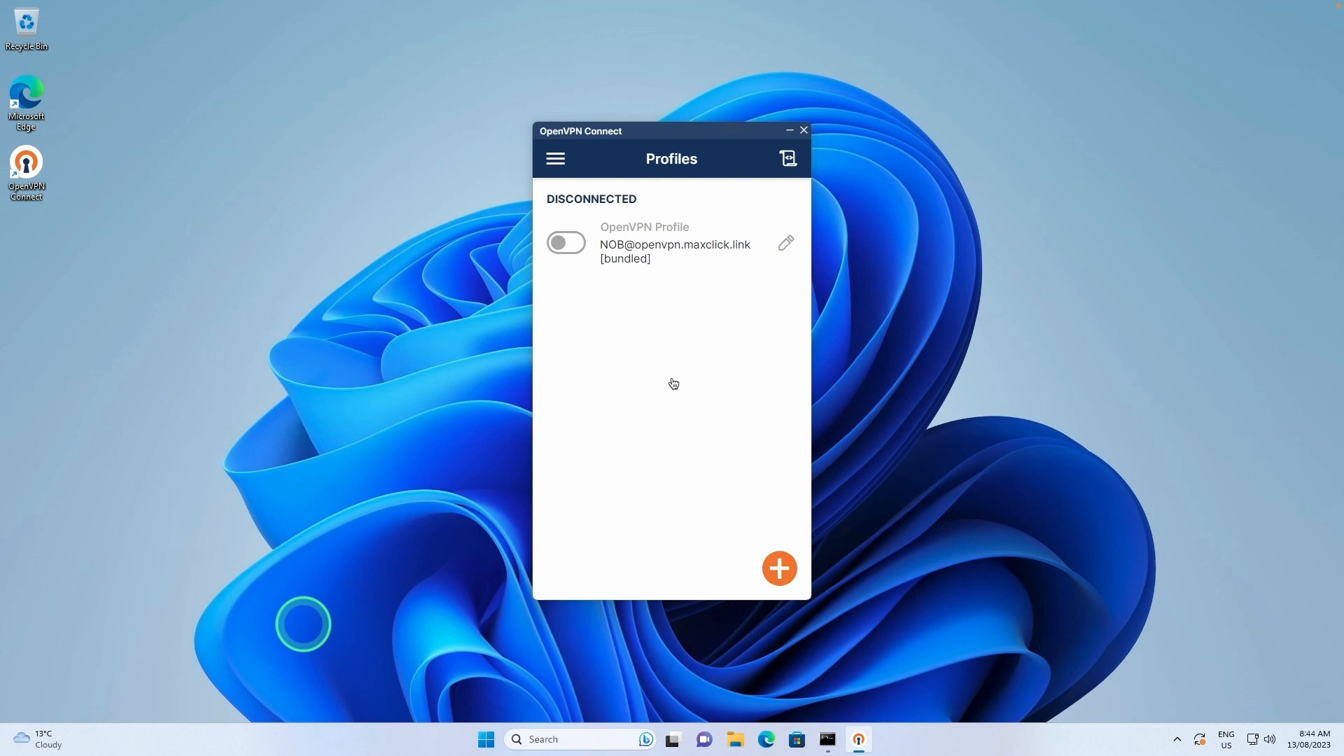
pyautogui.click(492, 739)
pyautogui.write('cmd')
pyautogui.press('Return')
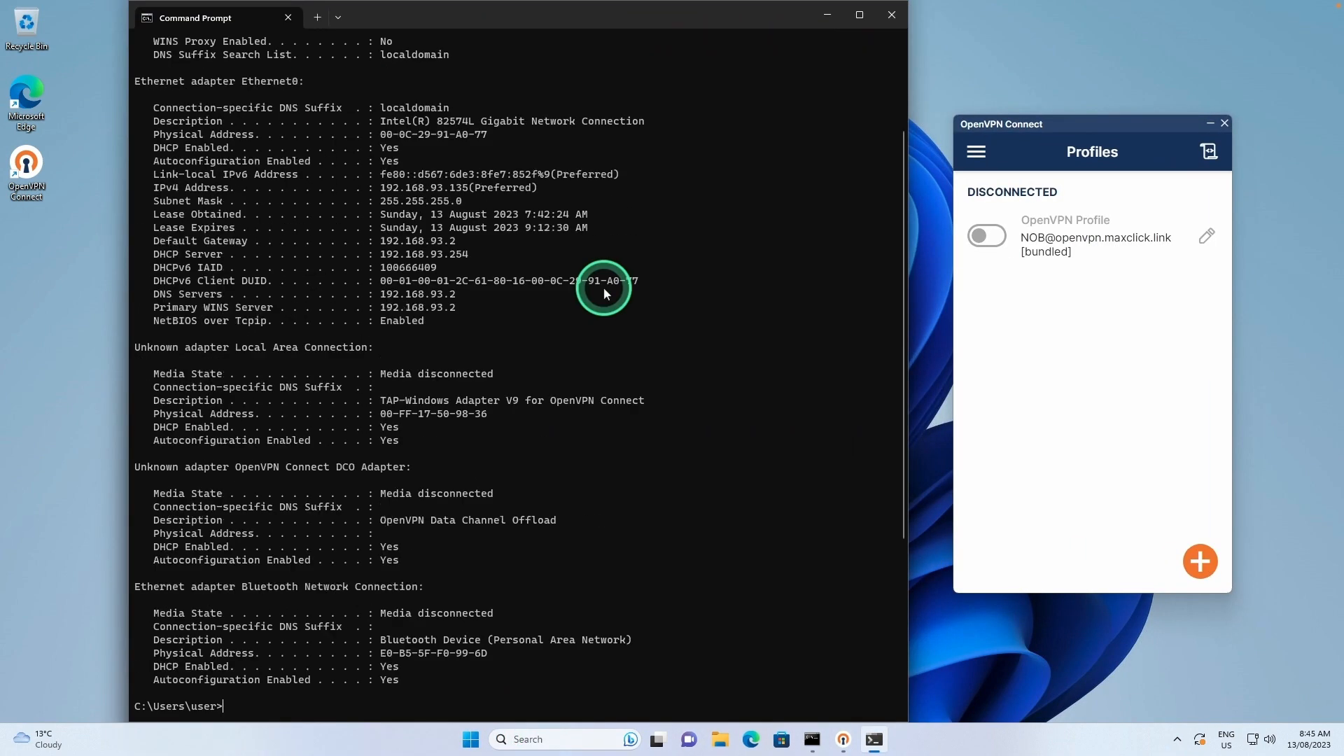
# Highlight DNS server 192.168.93.2 in the ipconfig /all output, then toggle the OpenVPN profile on.
pyautogui.scroll(4, 603, 287)
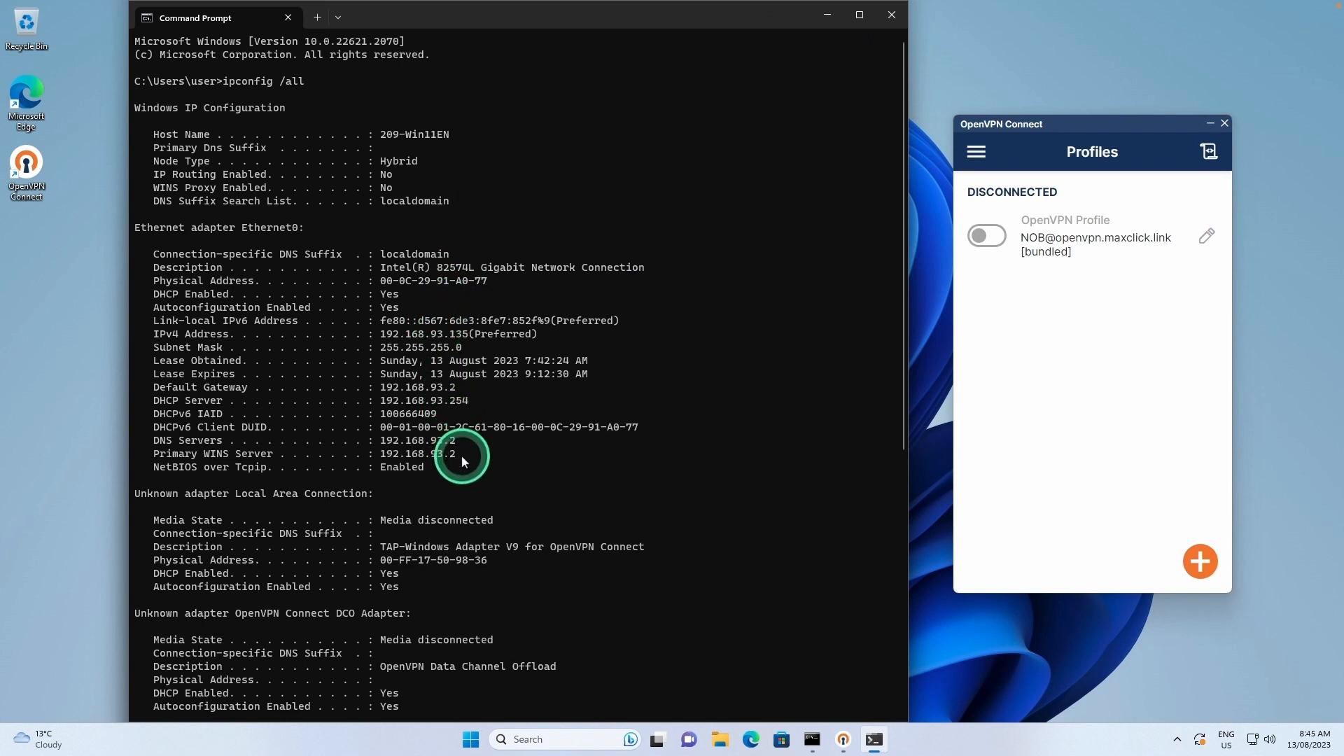
pyautogui.moveTo(448, 469); pyautogui.dragTo(460, 443)
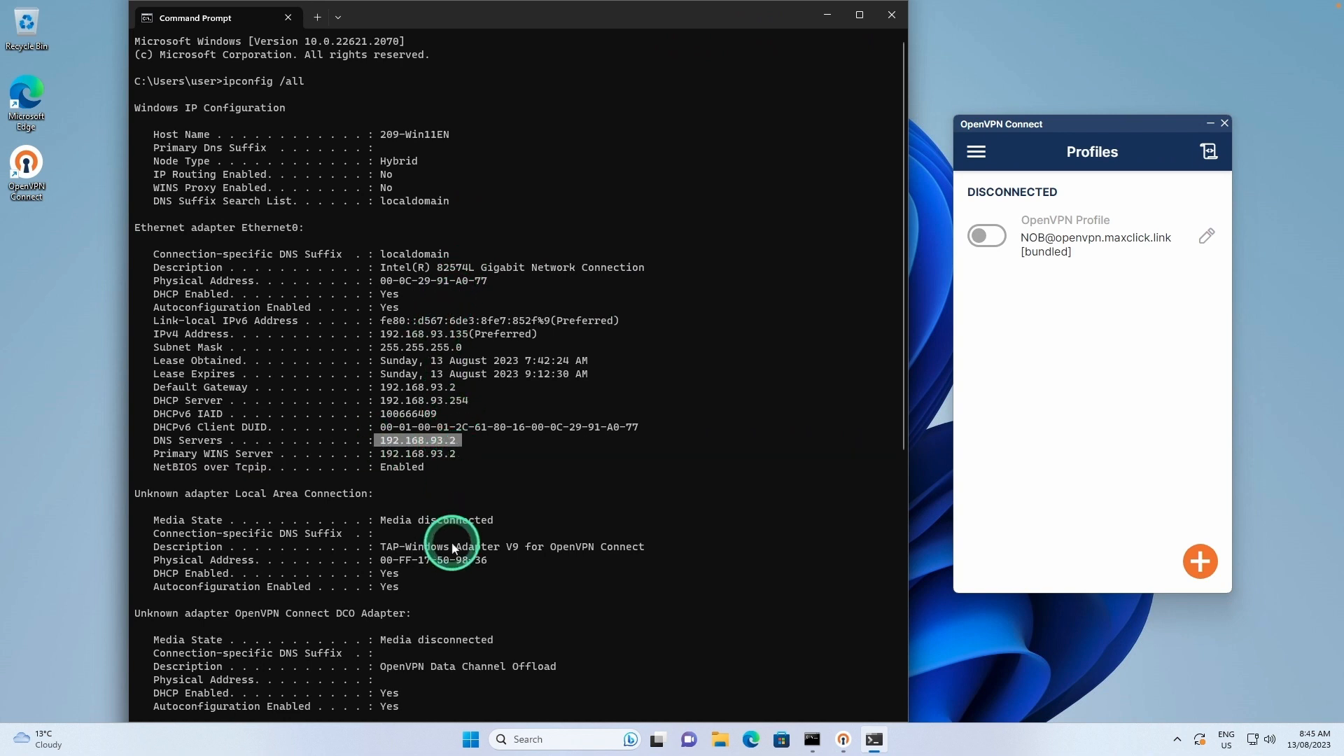
pyautogui.scroll(-9, 448, 539)
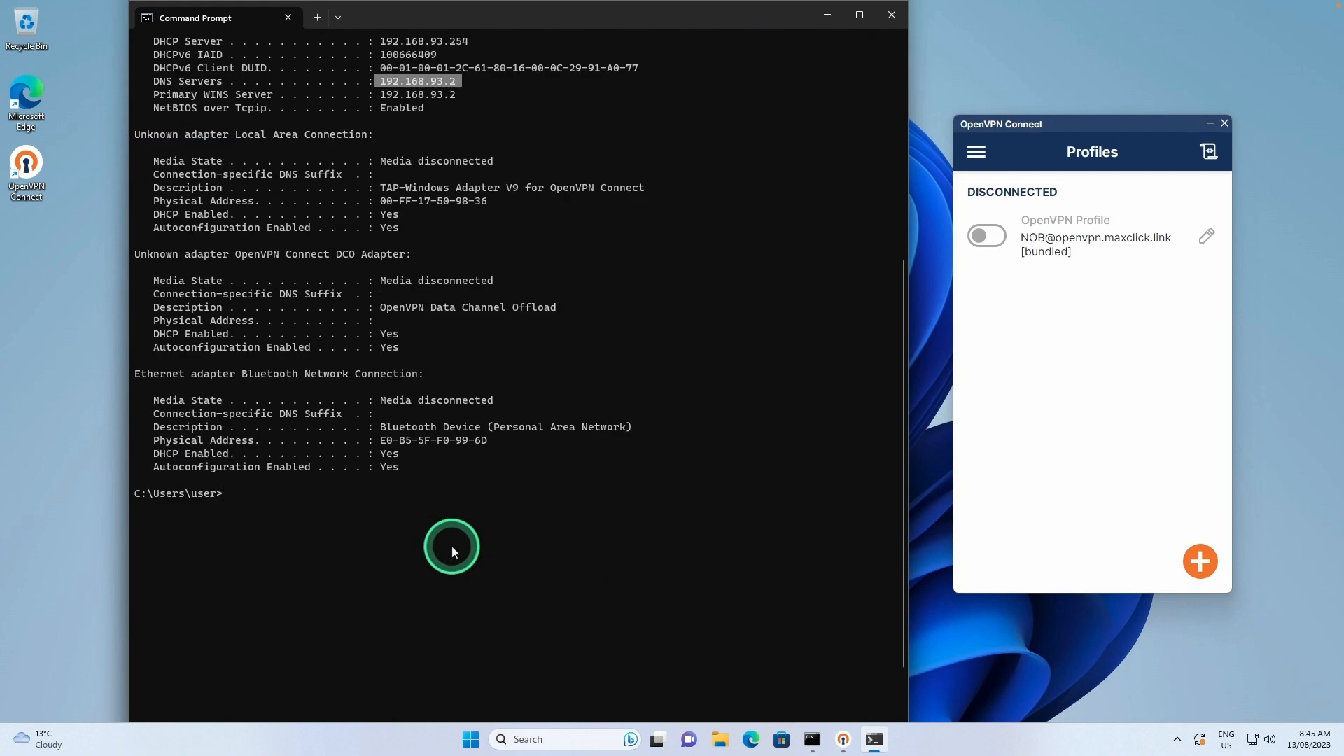
pyautogui.scroll(9, 452, 545)
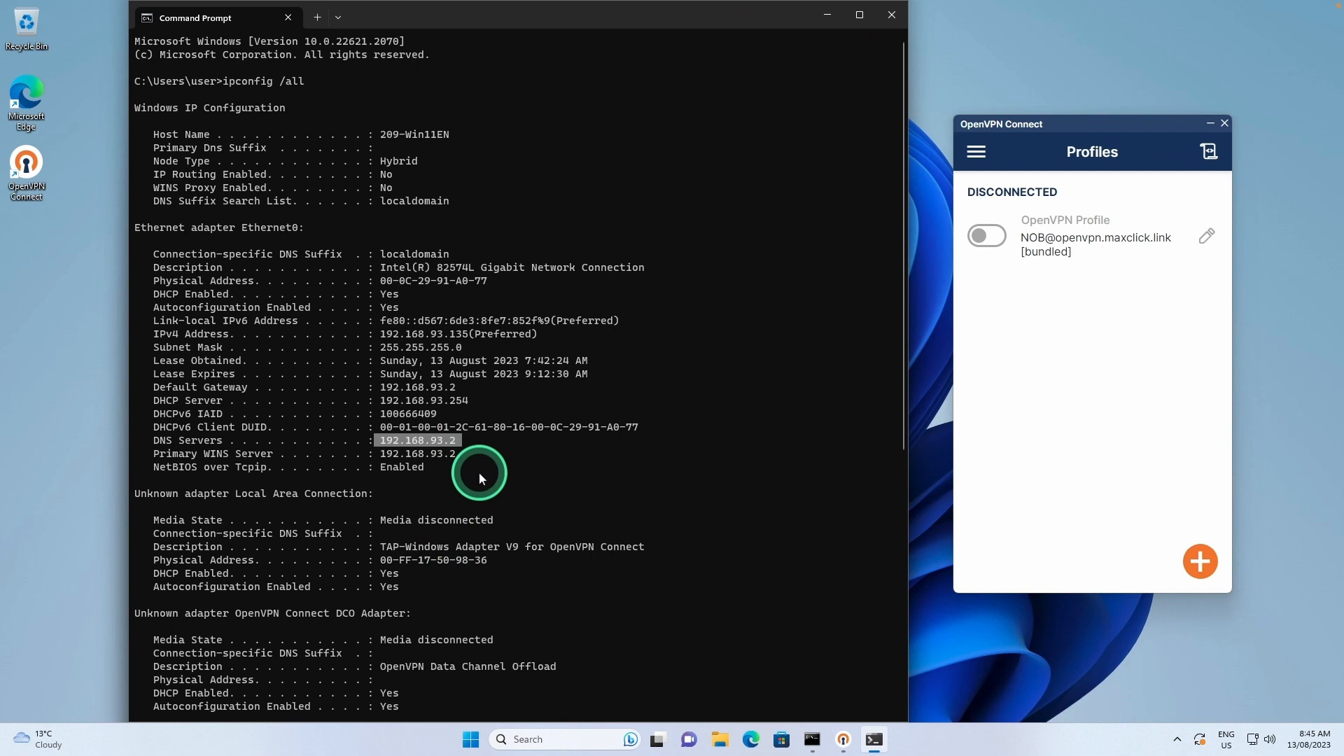
pyautogui.click(995, 242)
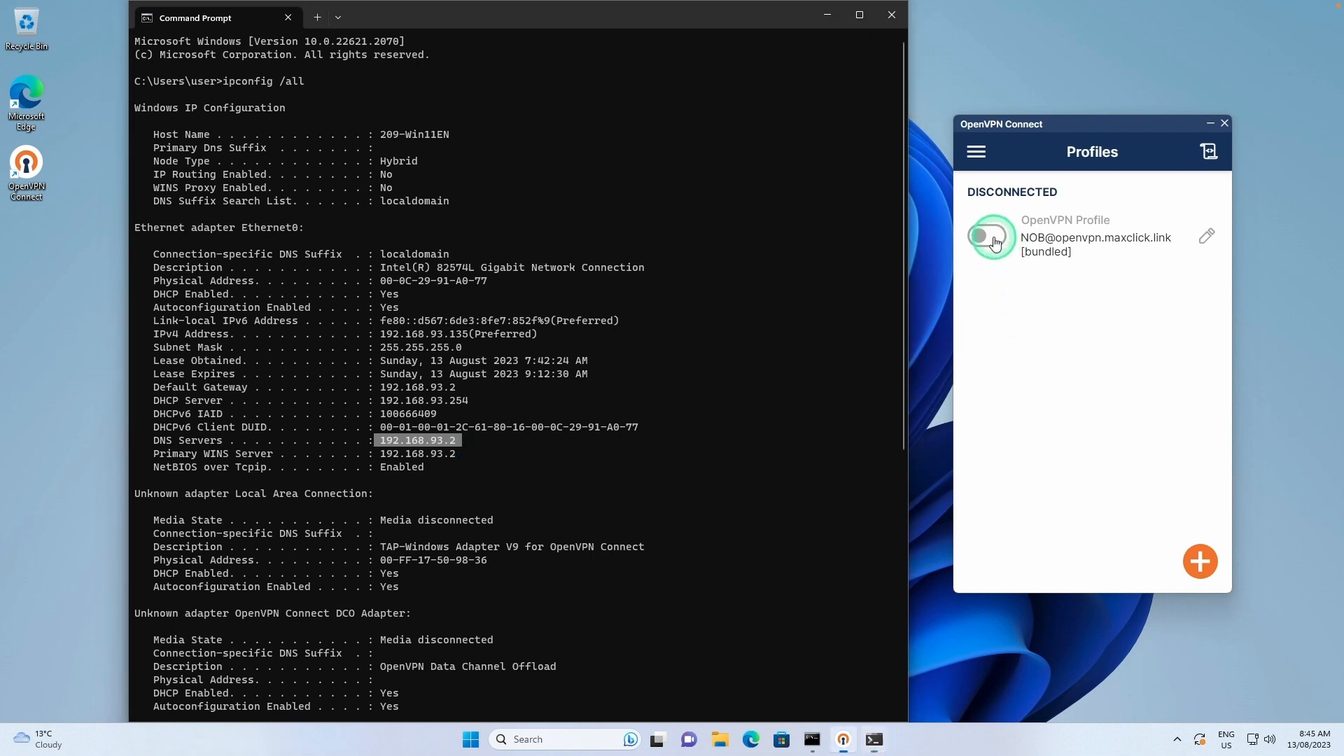
# Enter the profile password to connect, then check private IP 172.27.224.130, server and port 1194.
pyautogui.click(1030, 379)
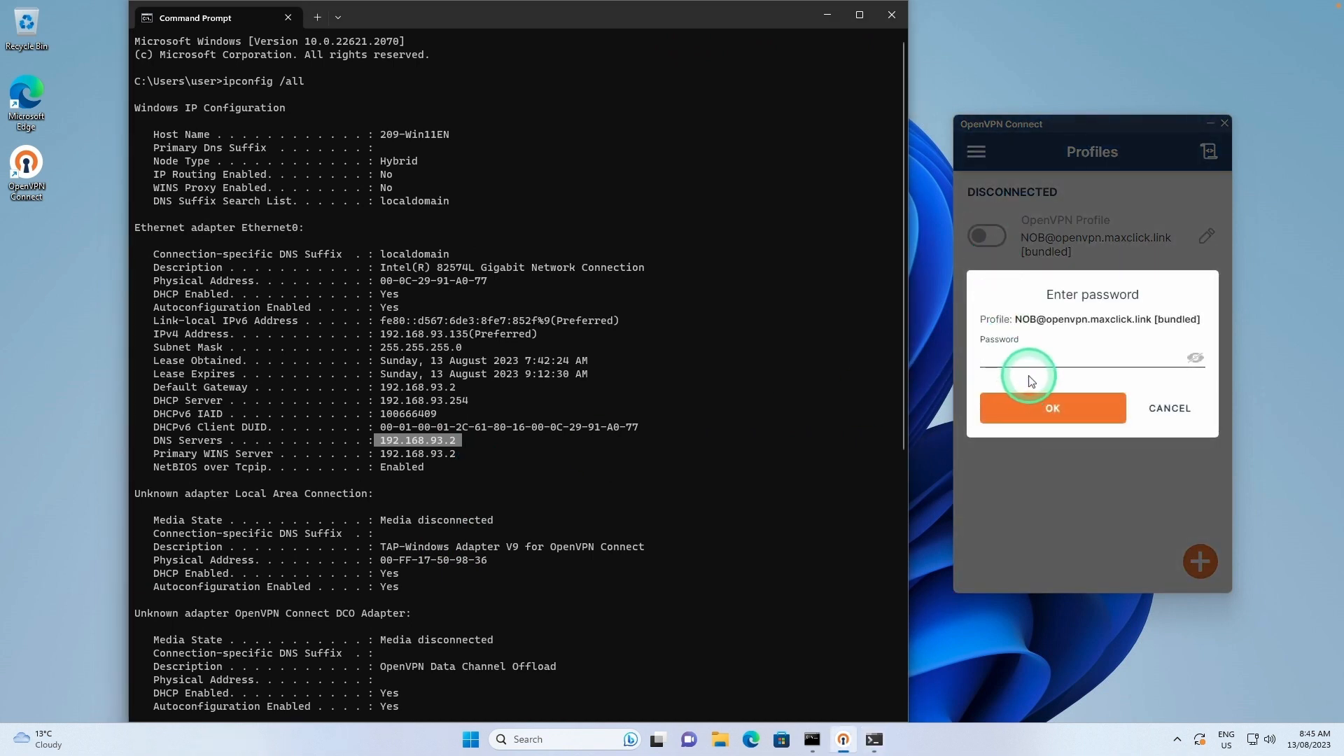
pyautogui.click(1048, 361)
pyautogui.click(1055, 409)
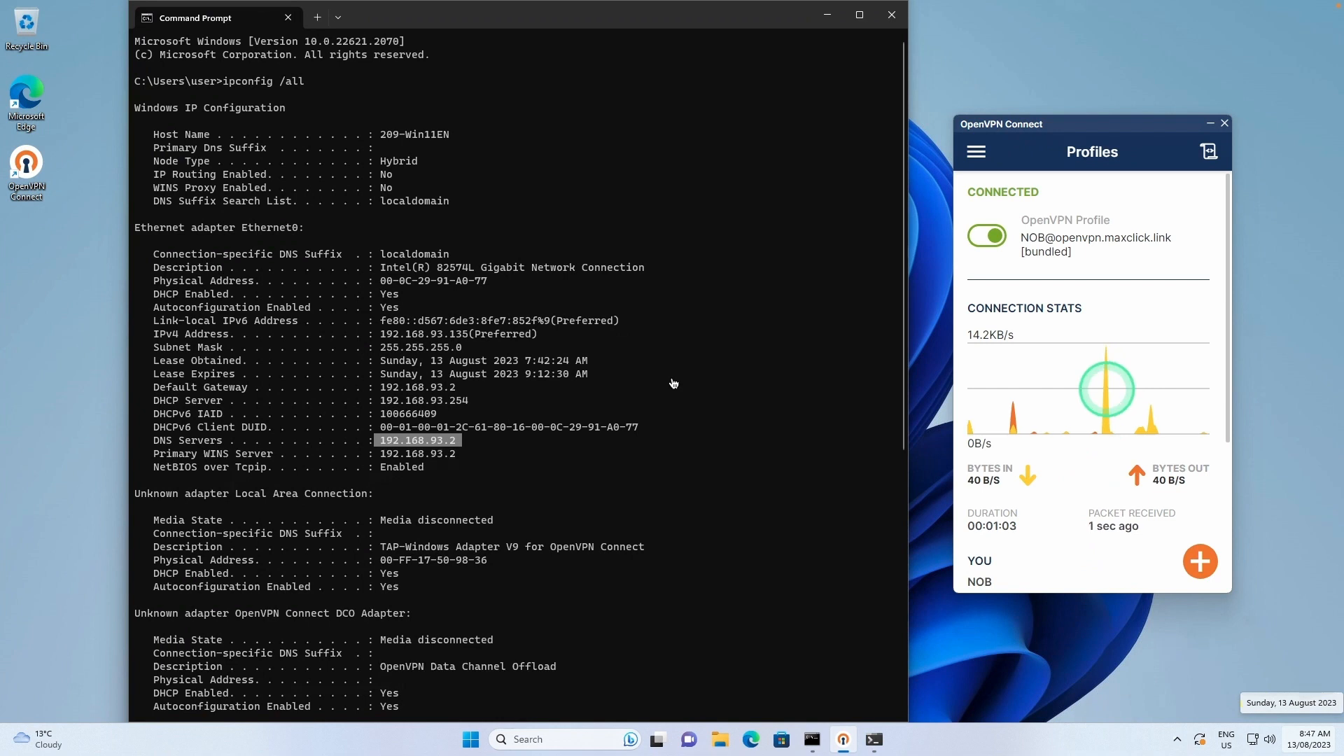
pyautogui.scroll(-3, 1052, 332)
pyautogui.scroll(-1, 1051, 332)
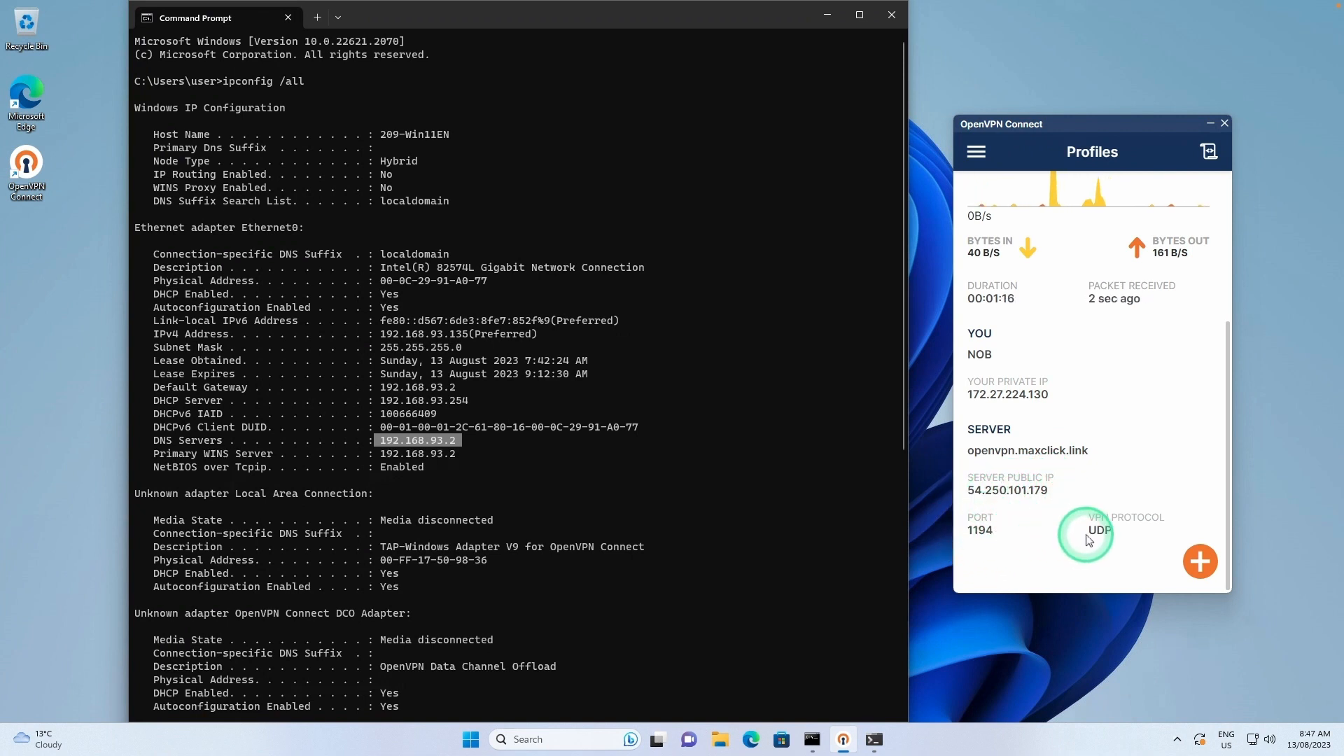
pyautogui.scroll(3, 1089, 535)
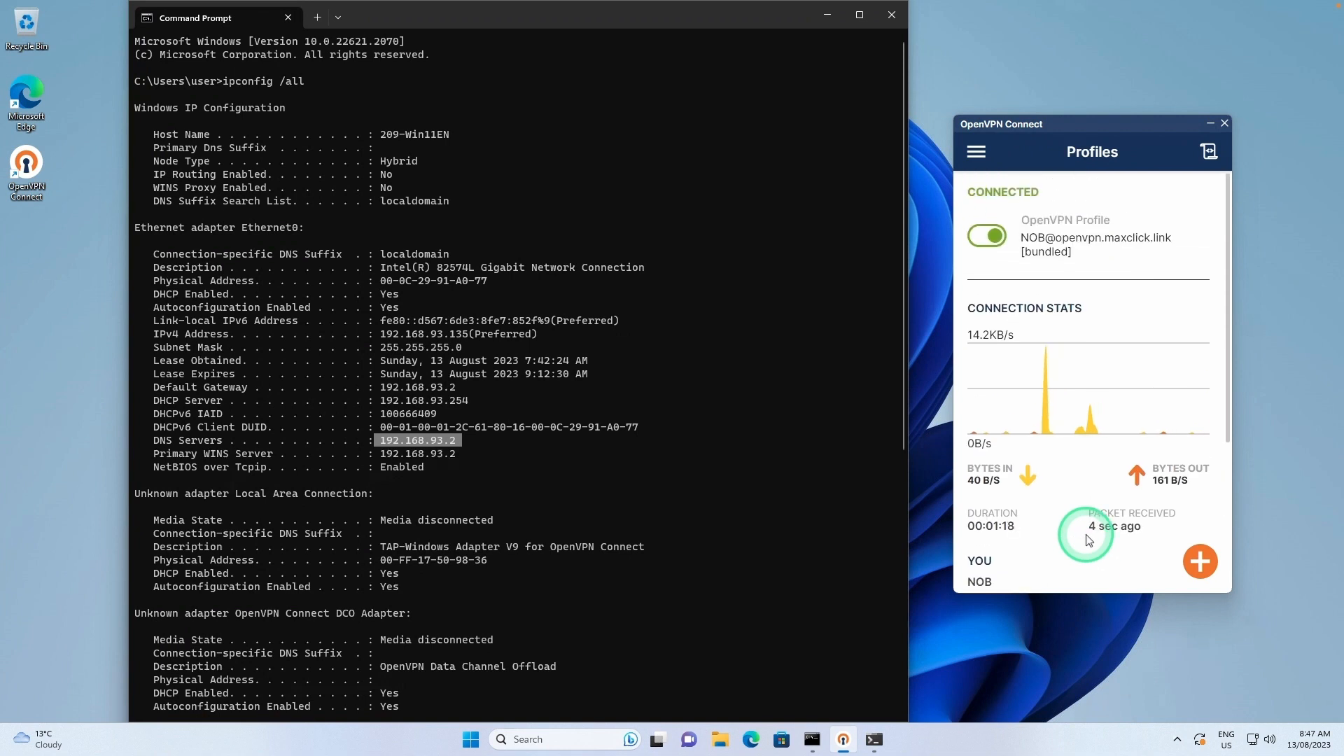
# Clear the terminal with cls and rerun ipconfig /all.
pyautogui.click(719, 441)
pyautogui.press('Up')
pyautogui.press('BackSpace')
pyautogui.press('BackSpace')
pyautogui.press('BackSpace')
pyautogui.press('BackSpace')
pyautogui.press('BackSpace')
pyautogui.press('BackSpace')
pyautogui.press('BackSpace')
pyautogui.press('BackSpace')
pyautogui.press('BackSpace')
pyautogui.press('BackSpace')
pyautogui.press('BackSpace')
pyautogui.press('BackSpace')
pyautogui.press('BackSpace')
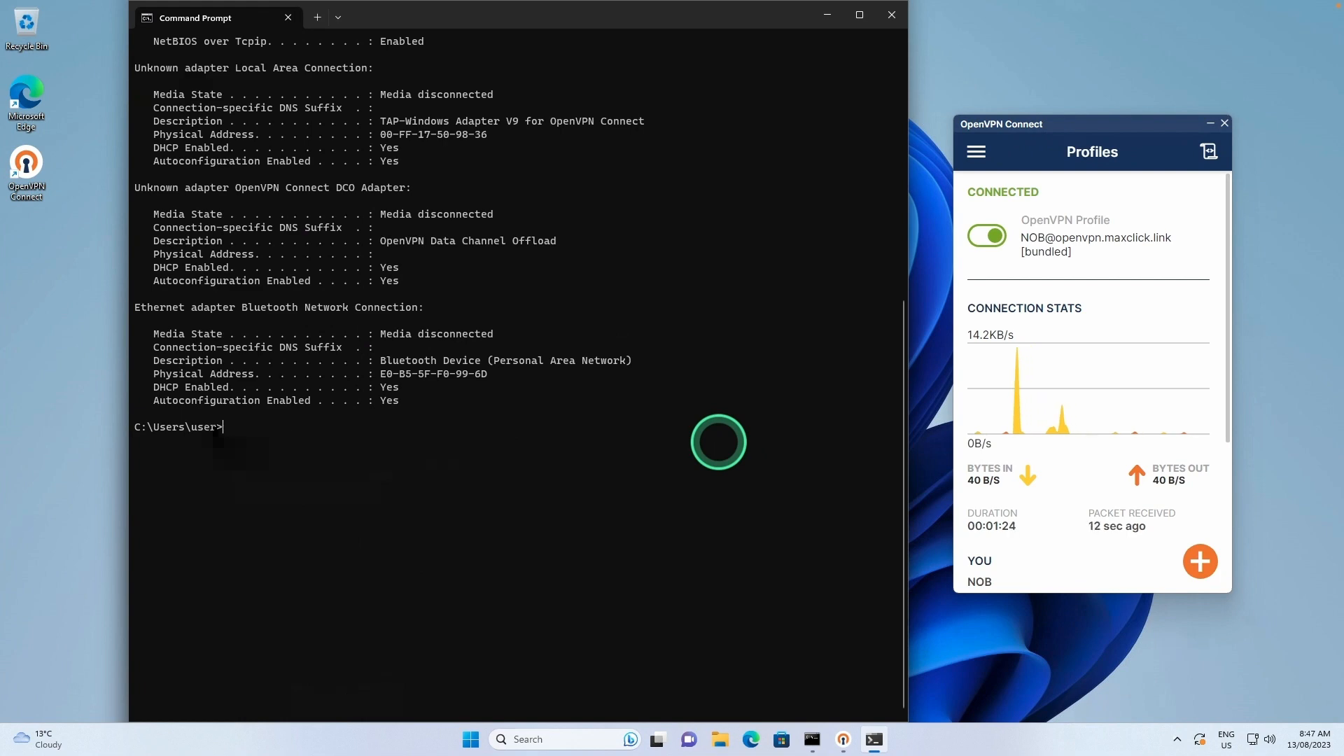
pyautogui.write('cls')
pyautogui.press('Return')
pyautogui.write('ipconfig /all')
pyautogui.press('Return')
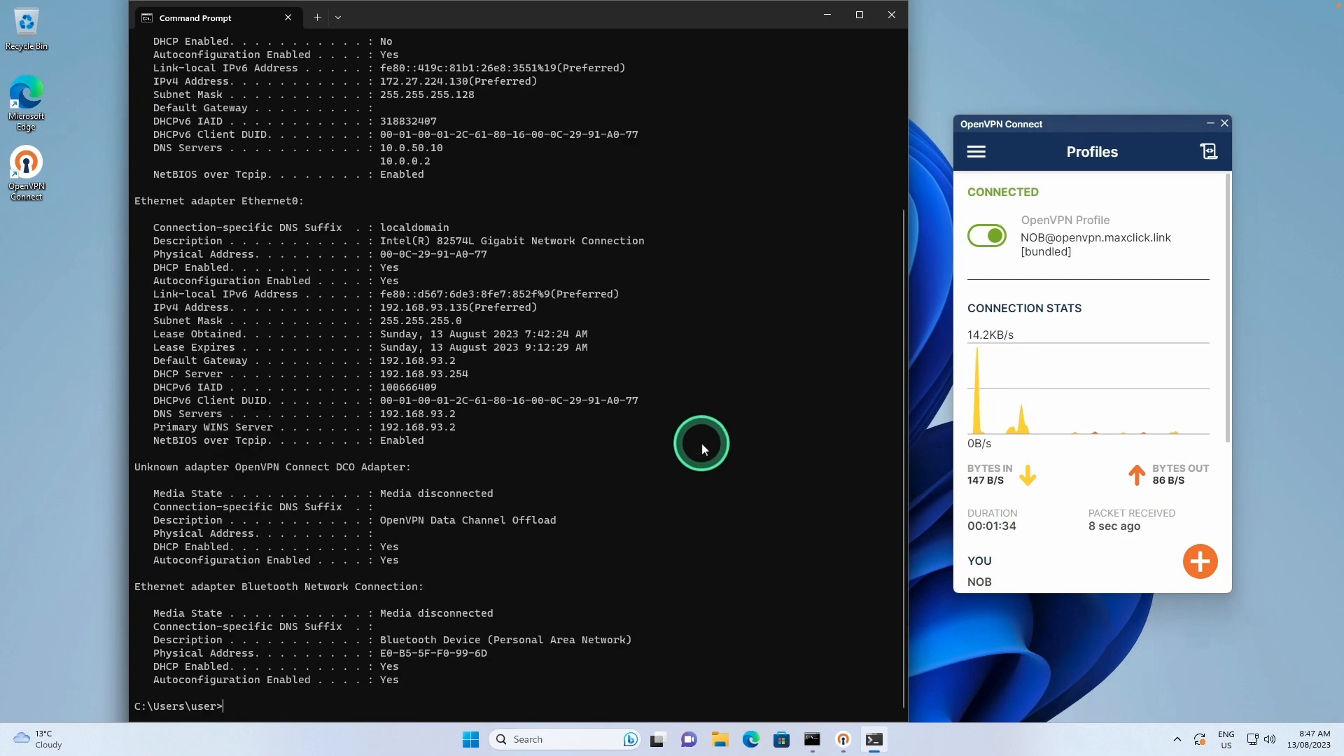
# Highlight the VPN adapter's settings and its address 172.27.224.130 in the output.
pyautogui.scroll(3, 702, 442)
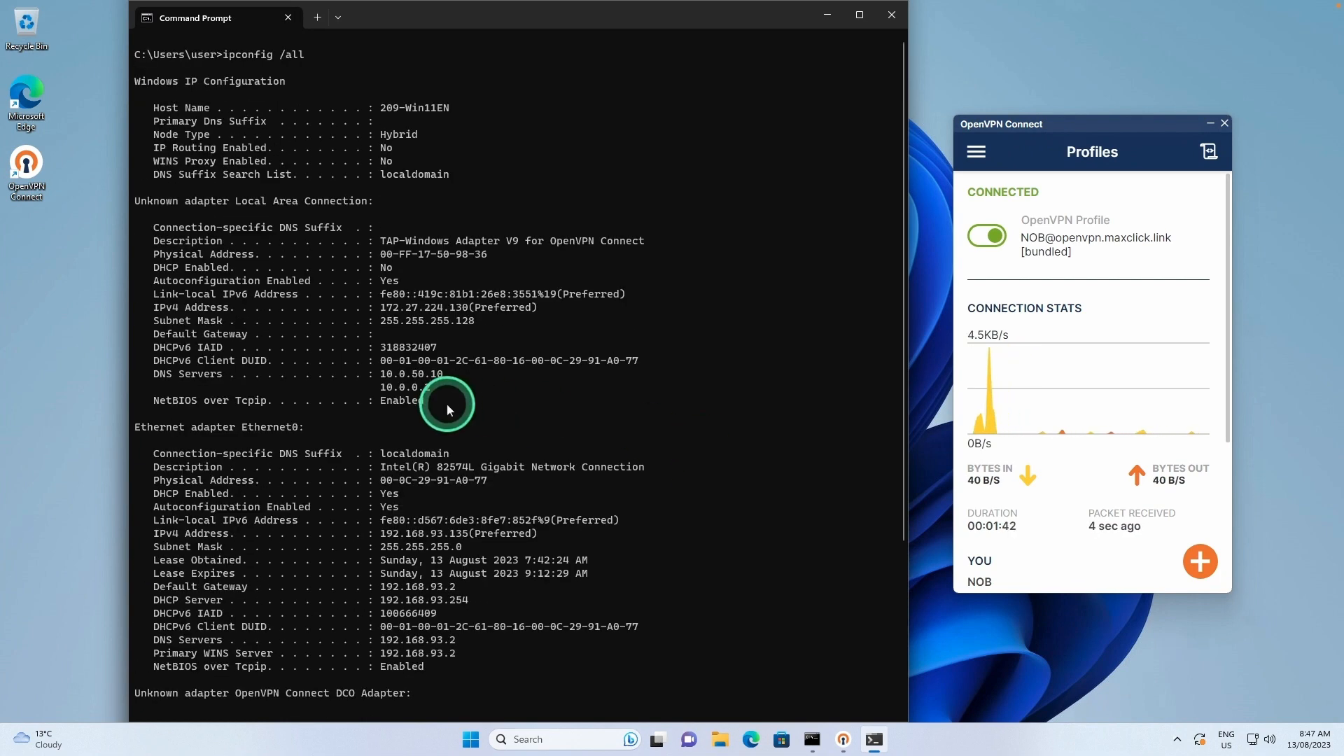
pyautogui.moveTo(447, 403); pyautogui.dragTo(141, 231)
pyautogui.click(385, 358)
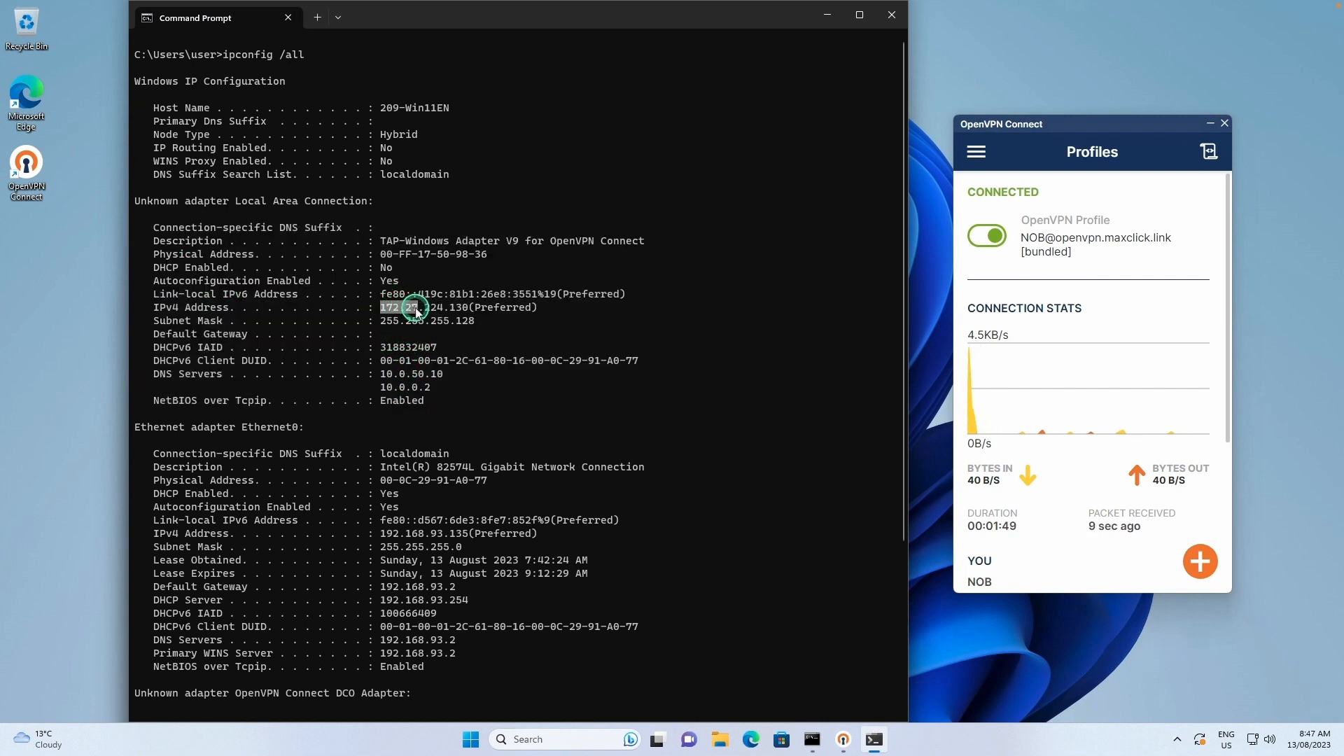
pyautogui.moveTo(416, 312); pyautogui.dragTo(526, 312)
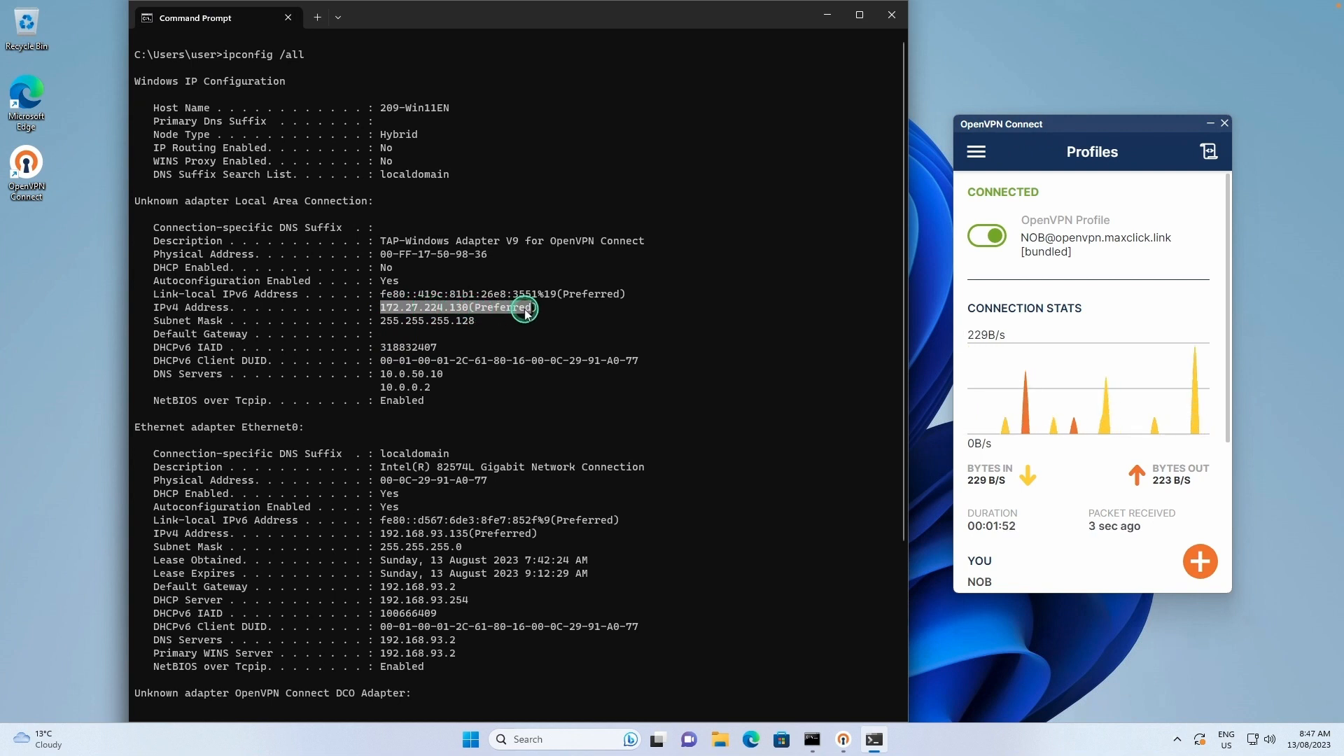
pyautogui.scroll(-3, 1008, 465)
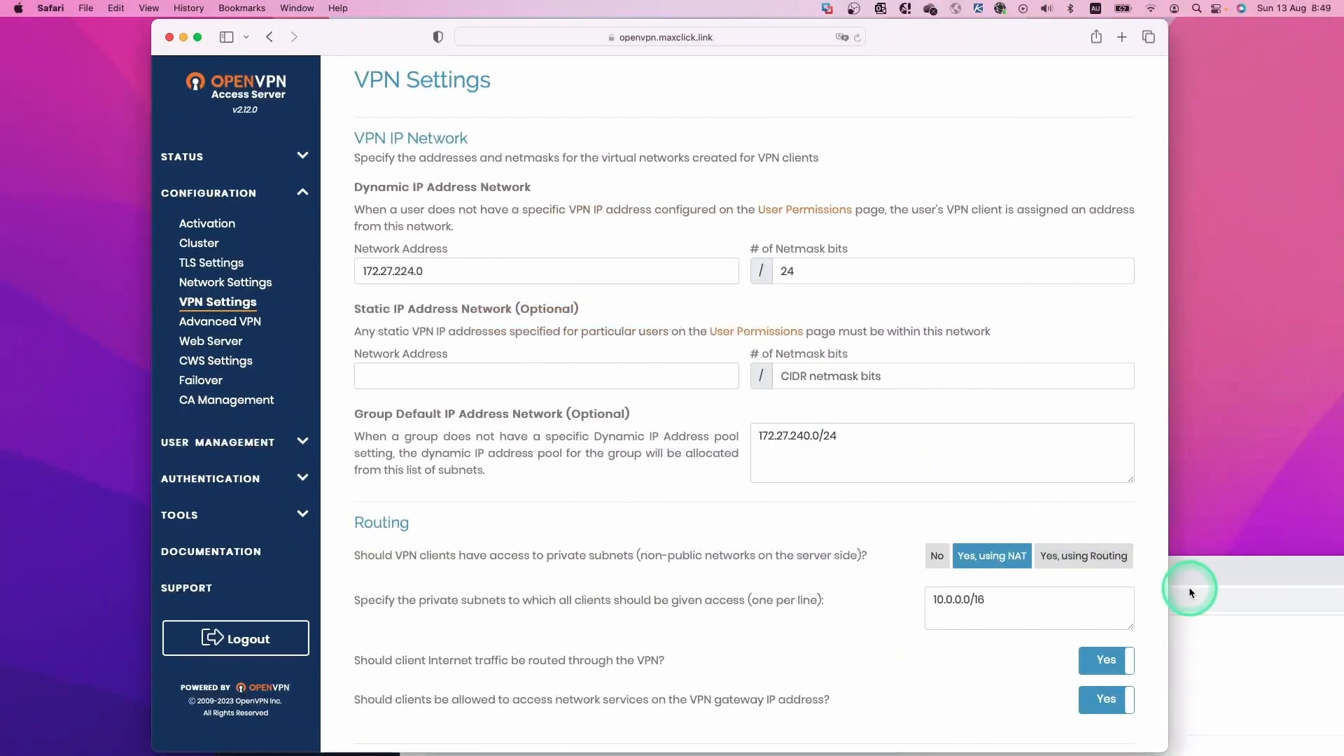
pyautogui.hotkey('ctrl', 'Left')
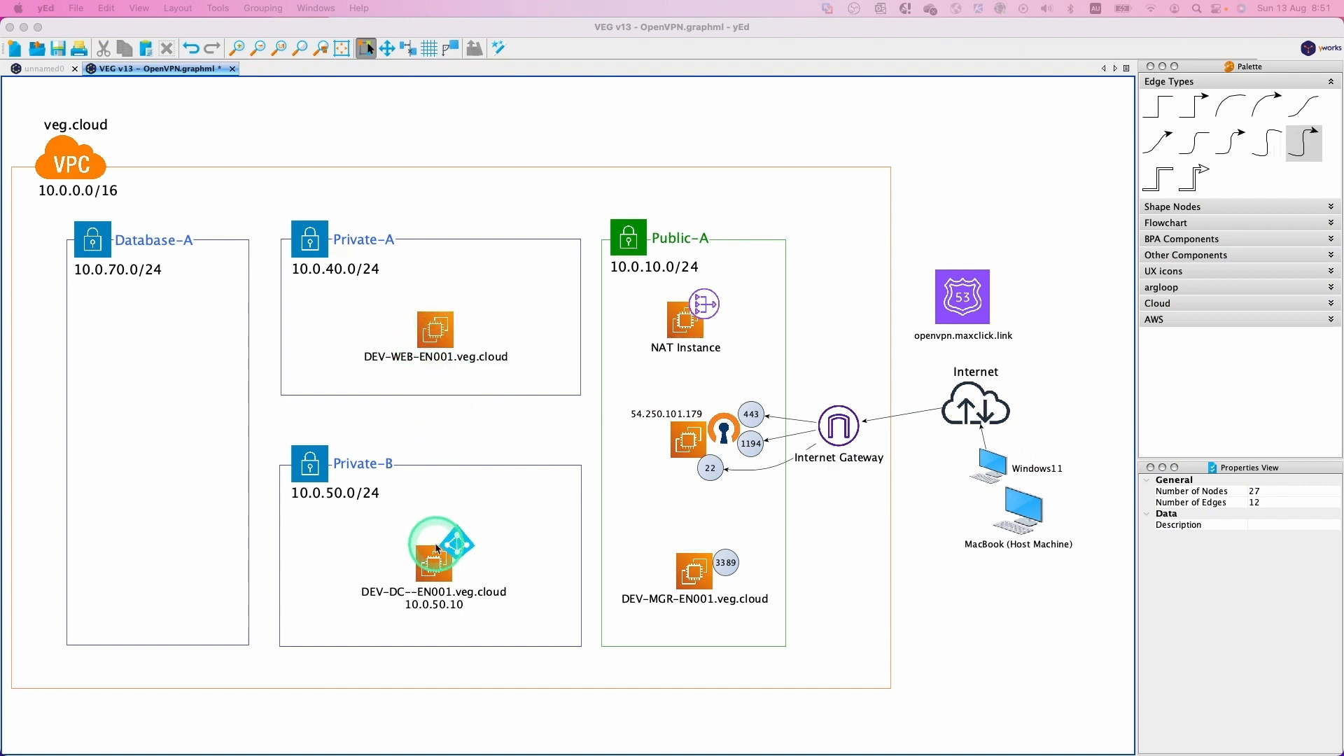
pyautogui.click(425, 361)
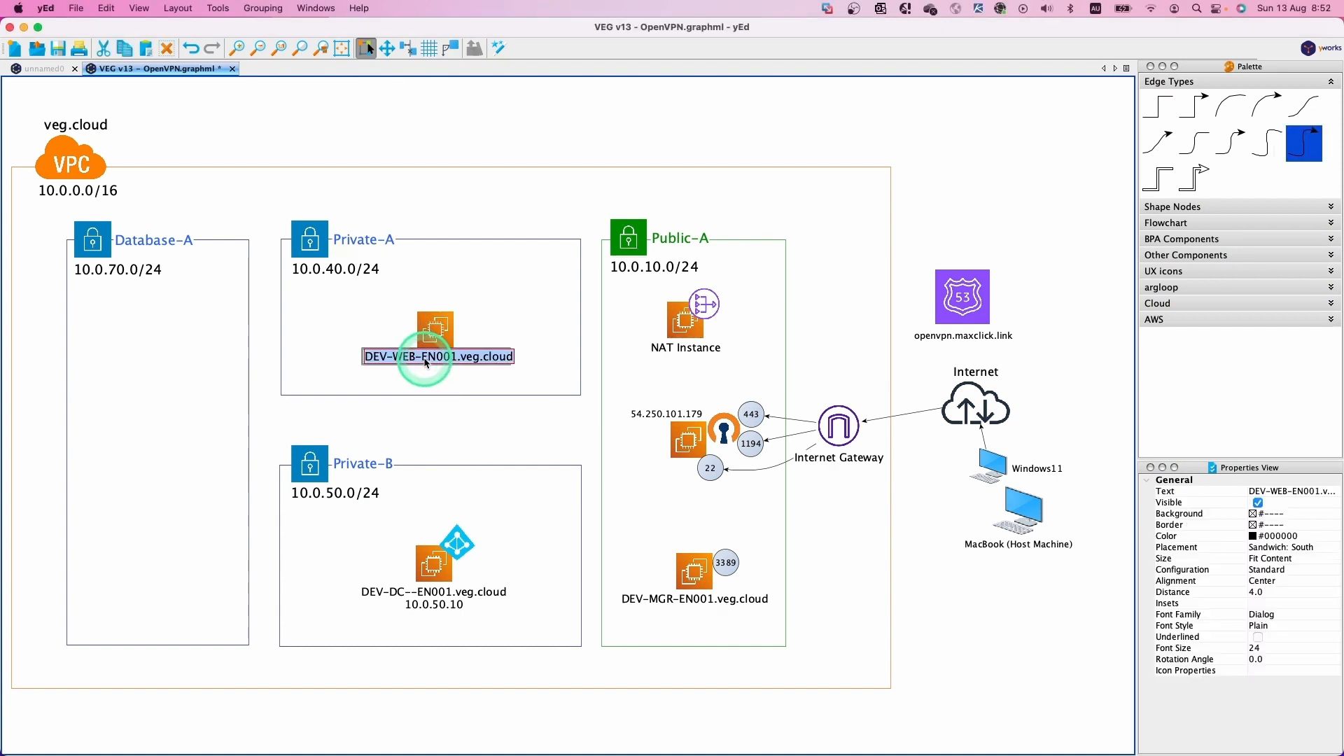
pyautogui.click(436, 429)
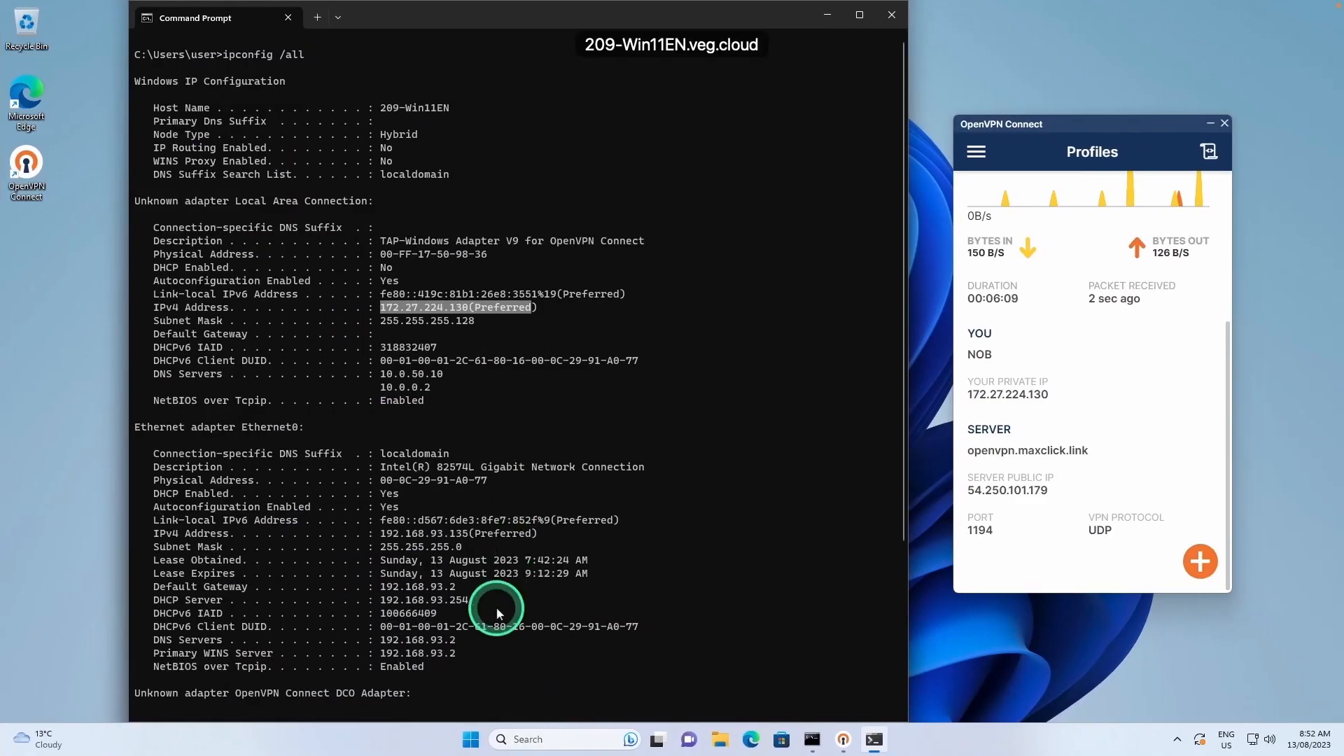
# Open Remote Desktop Connection for DEV-WEB-EN001.veg.cloud with a 1280x768 display.
pyautogui.click(471, 739)
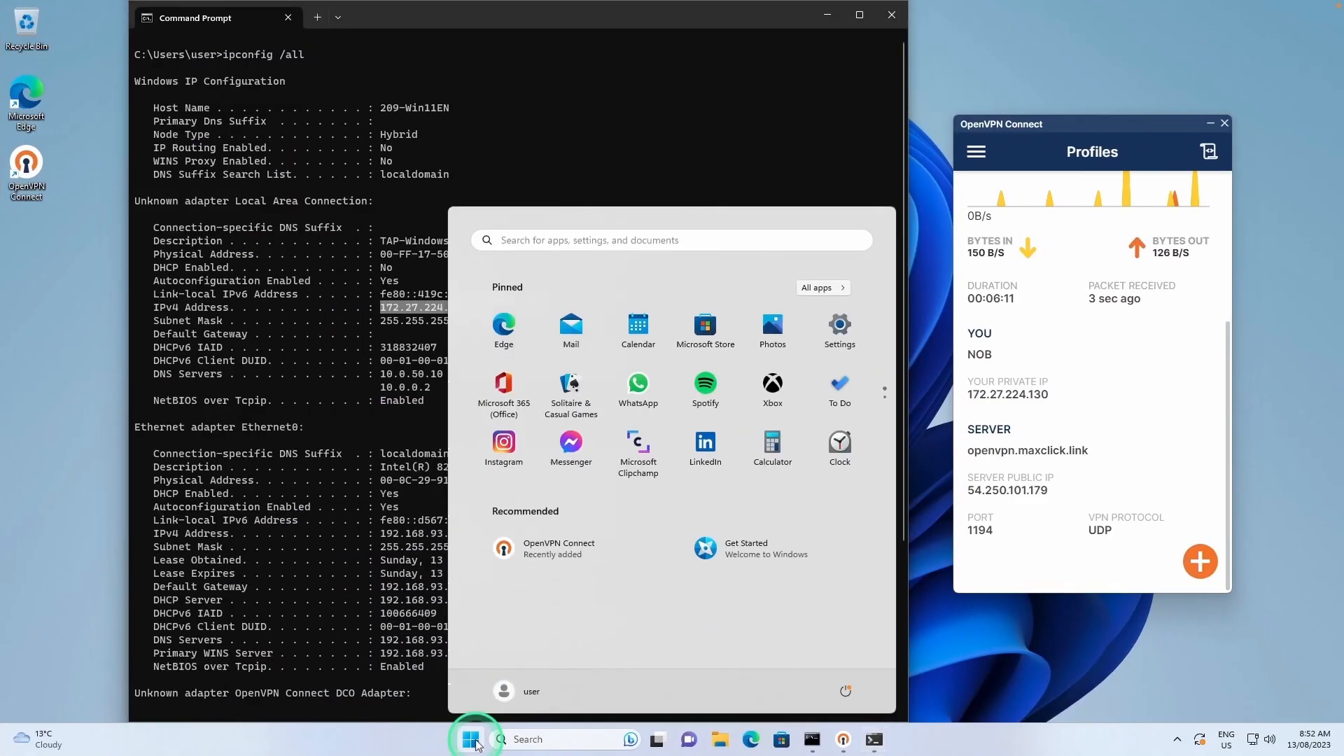
pyautogui.write('re')
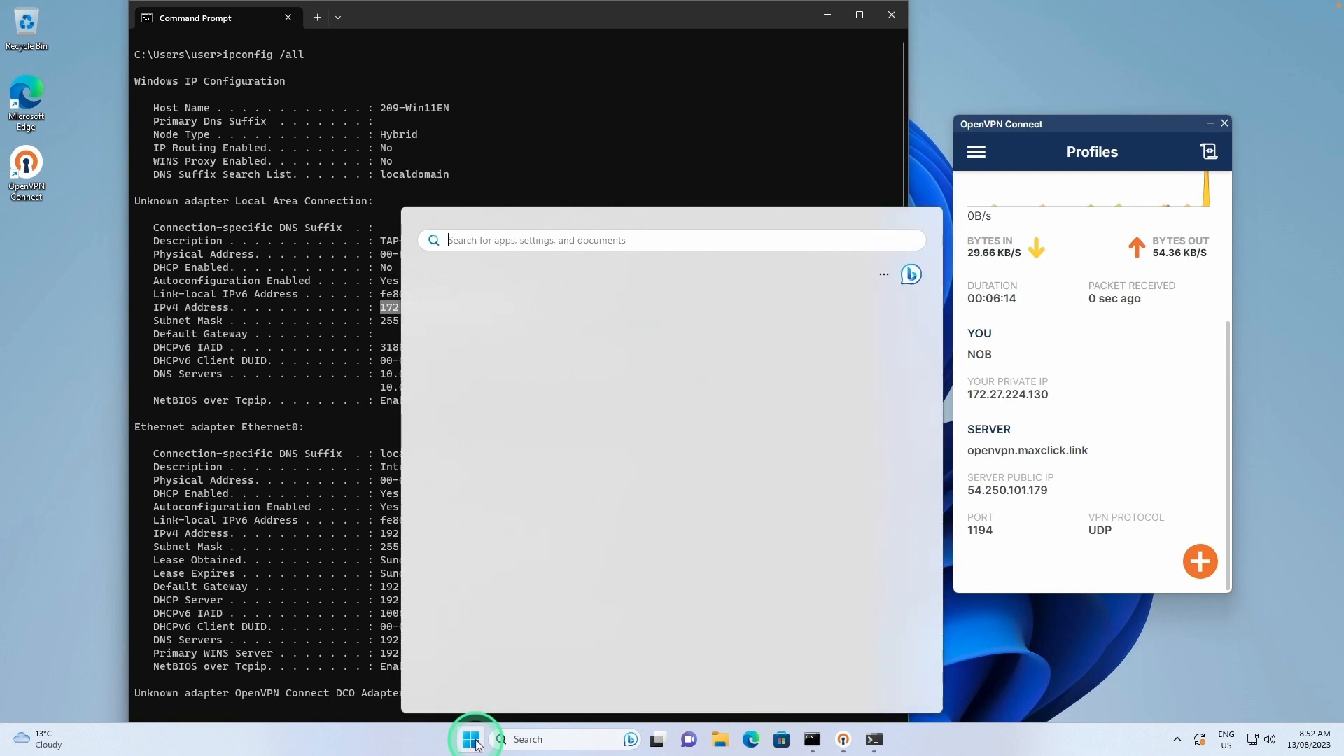
pyautogui.write('mote')
pyautogui.press('Return')
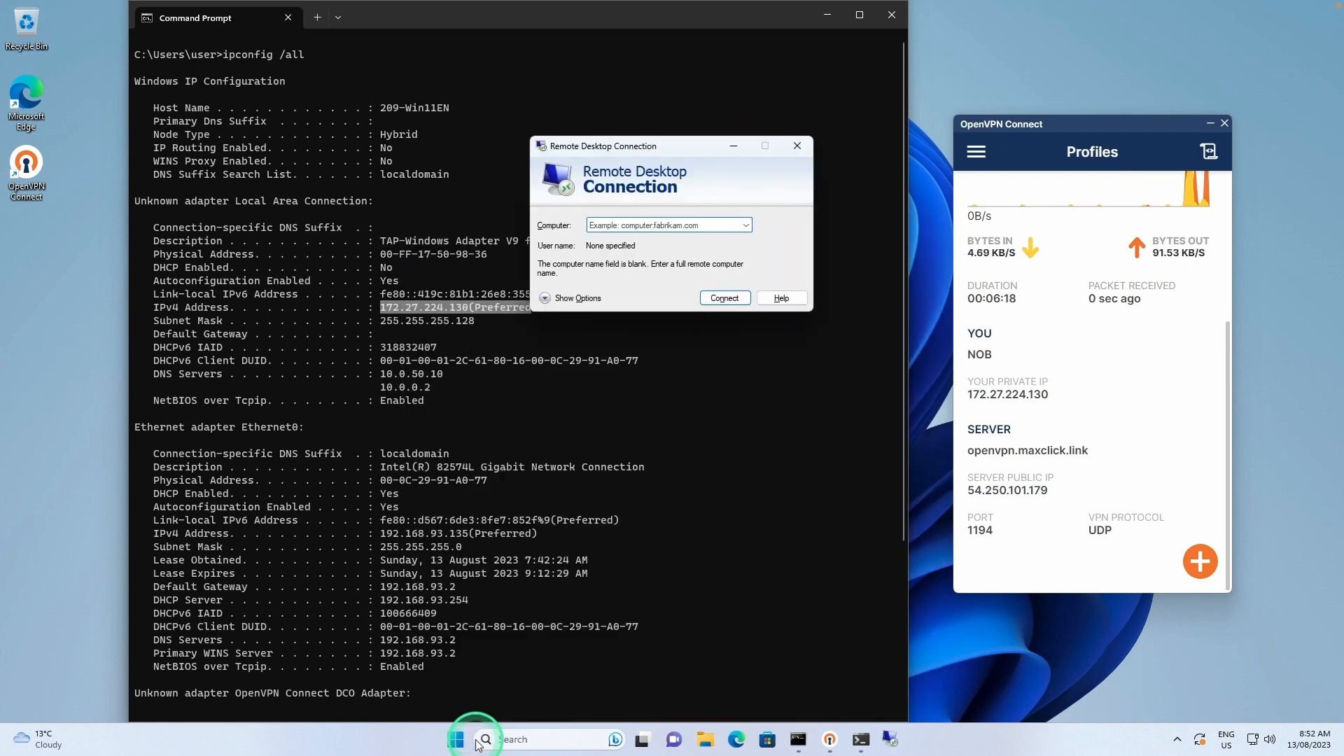
pyautogui.hotkey('ctrl', 'v')
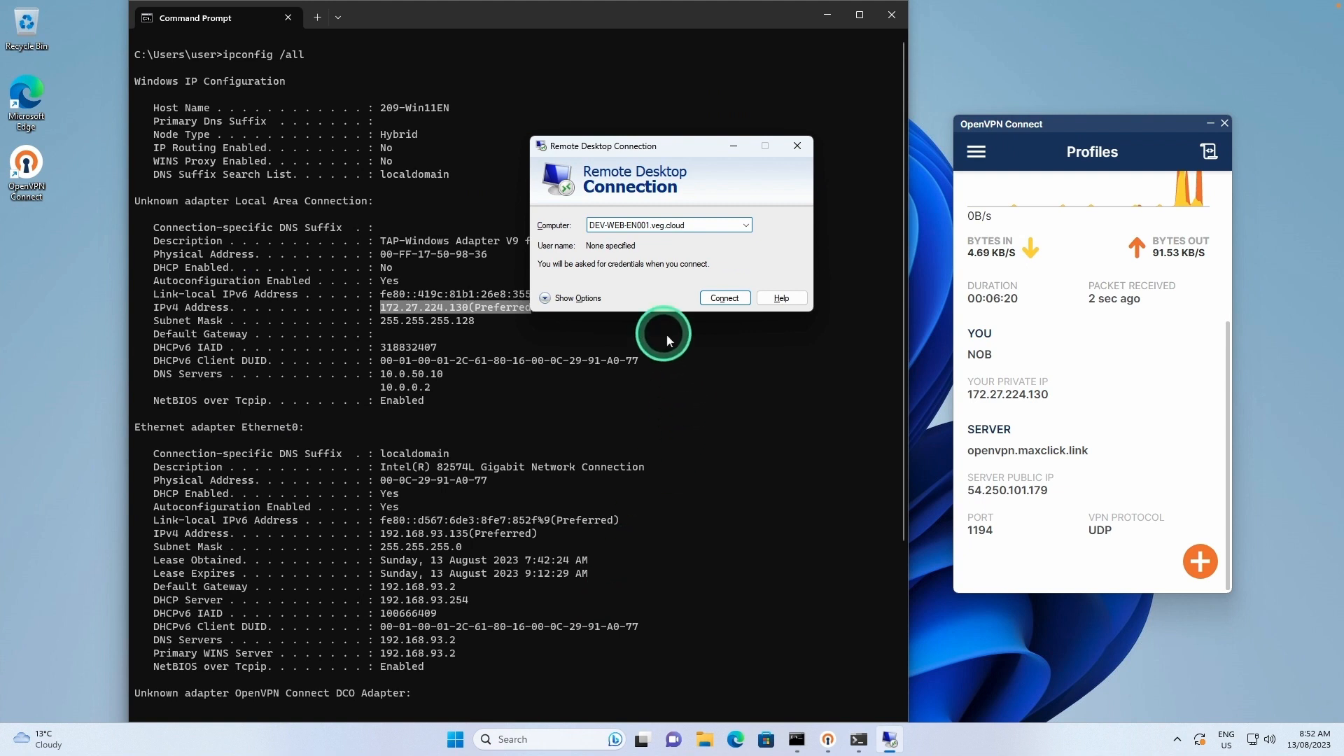
pyautogui.click(578, 298)
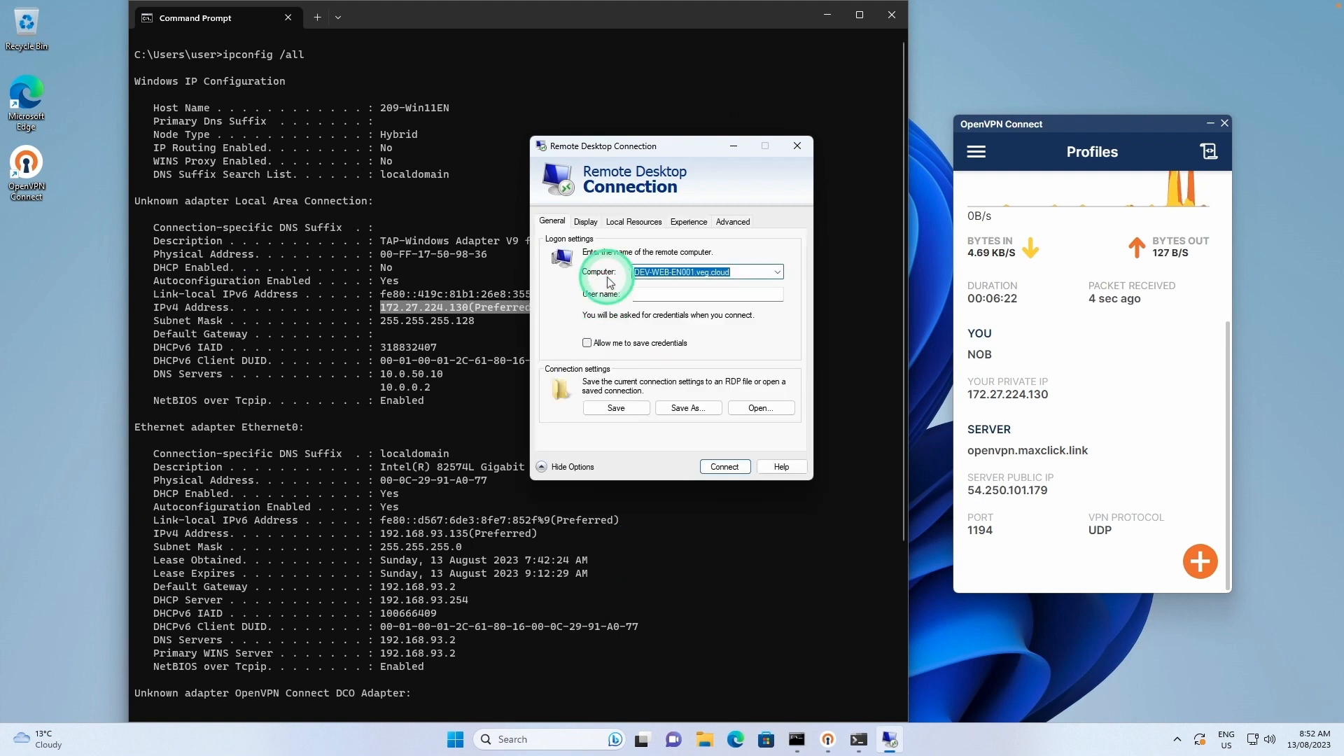
pyautogui.click(585, 221)
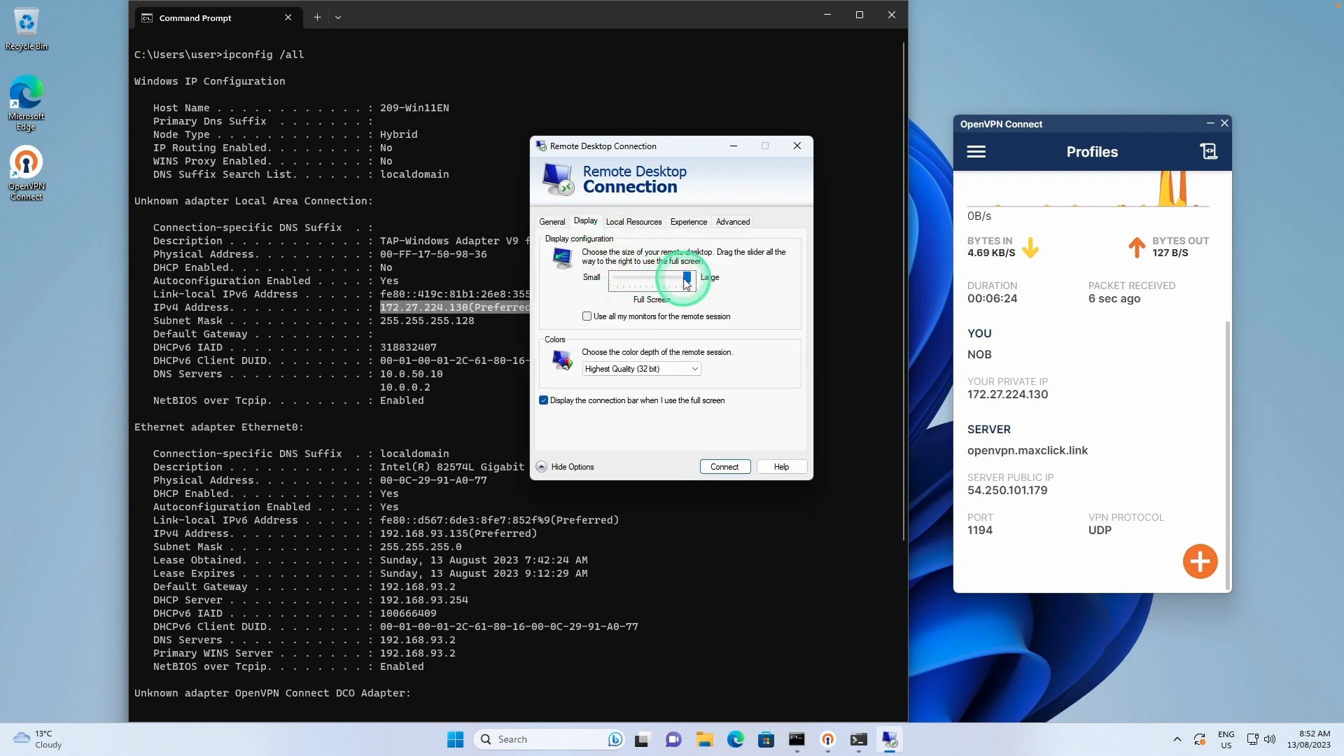
pyautogui.moveTo(644, 282); pyautogui.dragTo(640, 281)
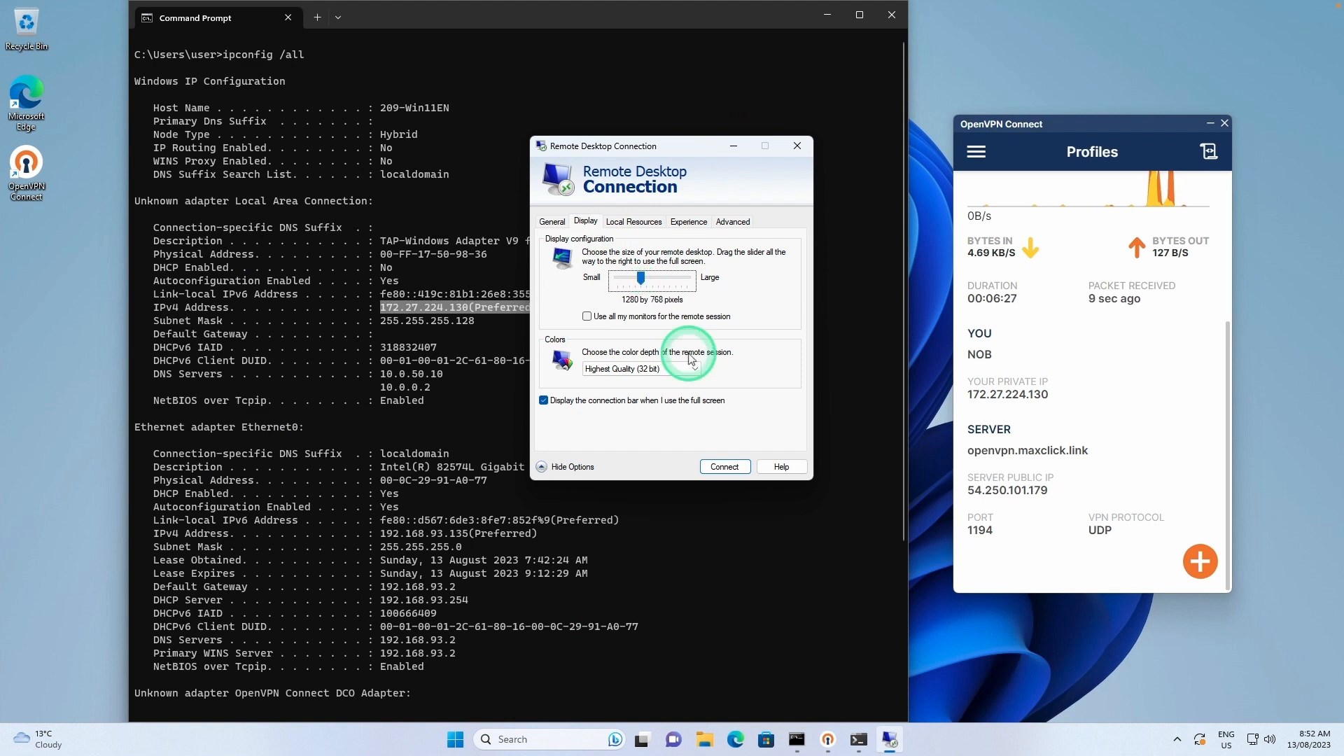
# Connect with the domain user's name and password and accept the certificate warning.
pyautogui.click(723, 466)
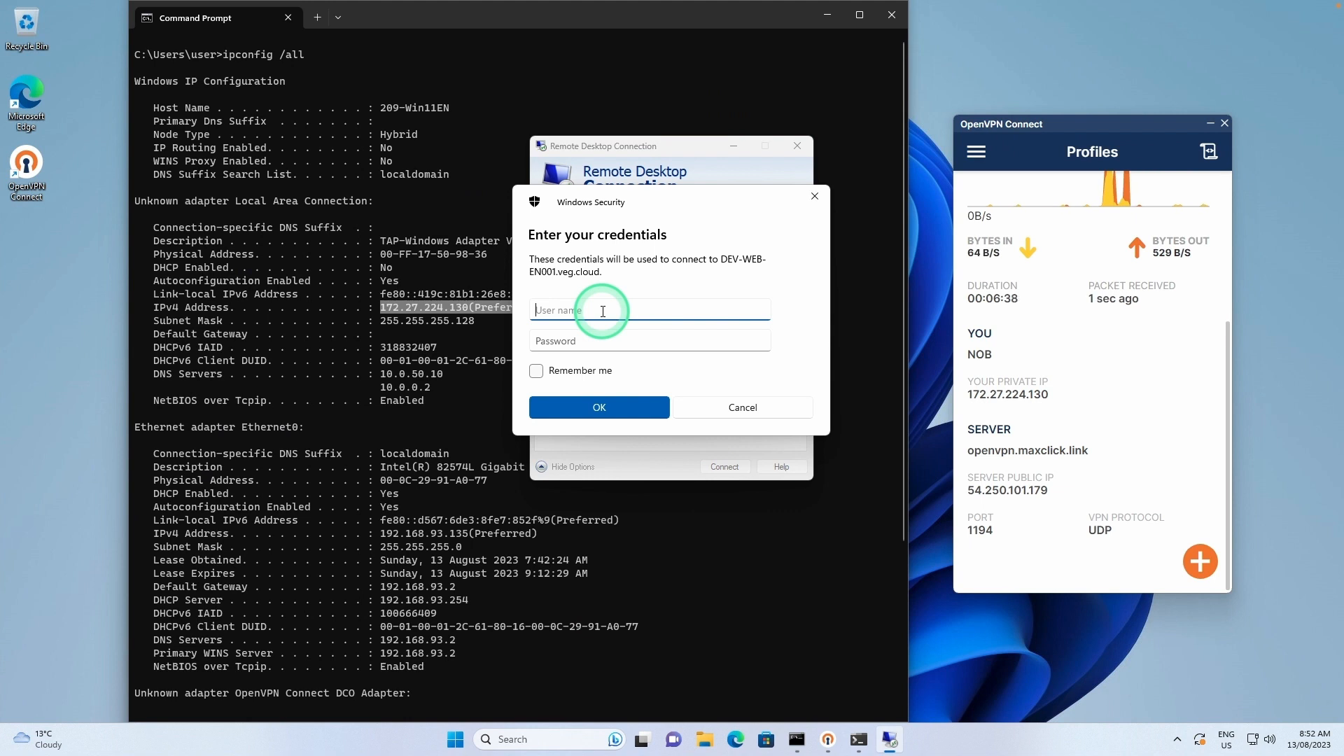
pyautogui.write('veg\\tomato')
pyautogui.press('Tab')
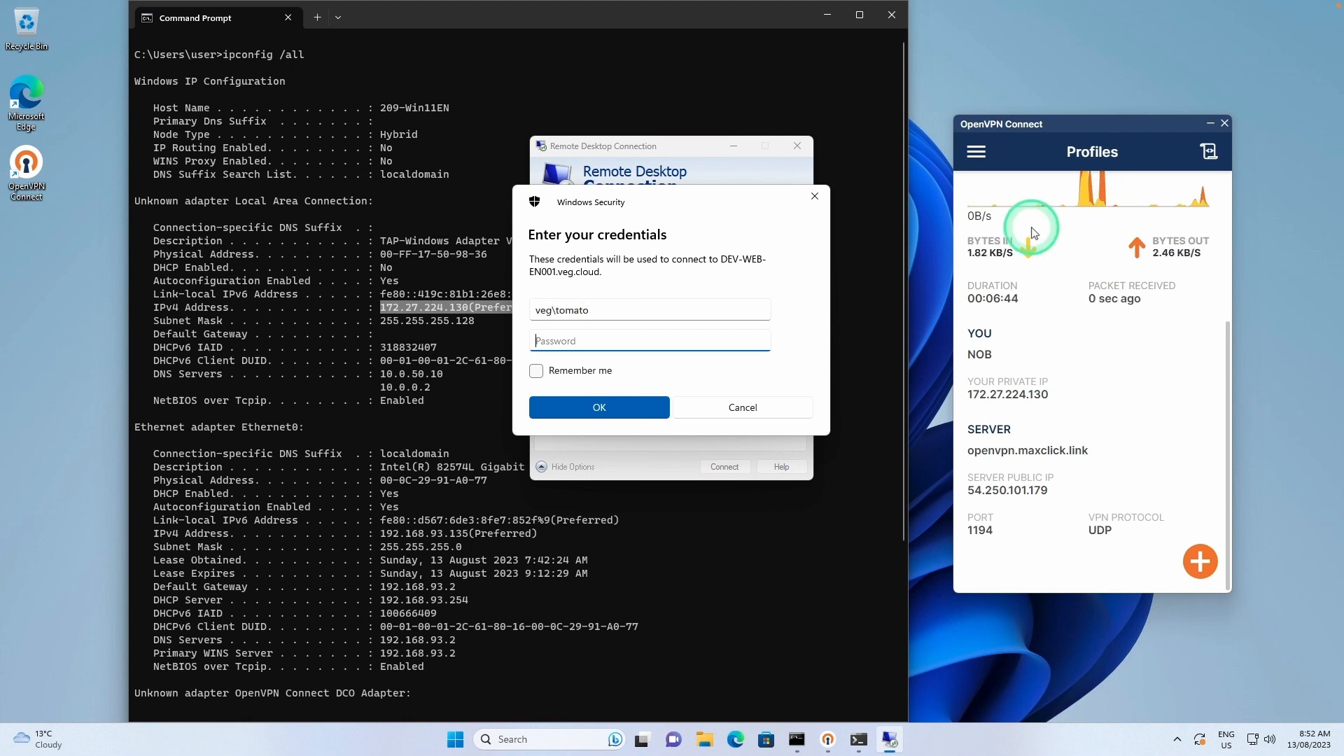
pyautogui.write('•••••••••••')
pyautogui.click(568, 404)
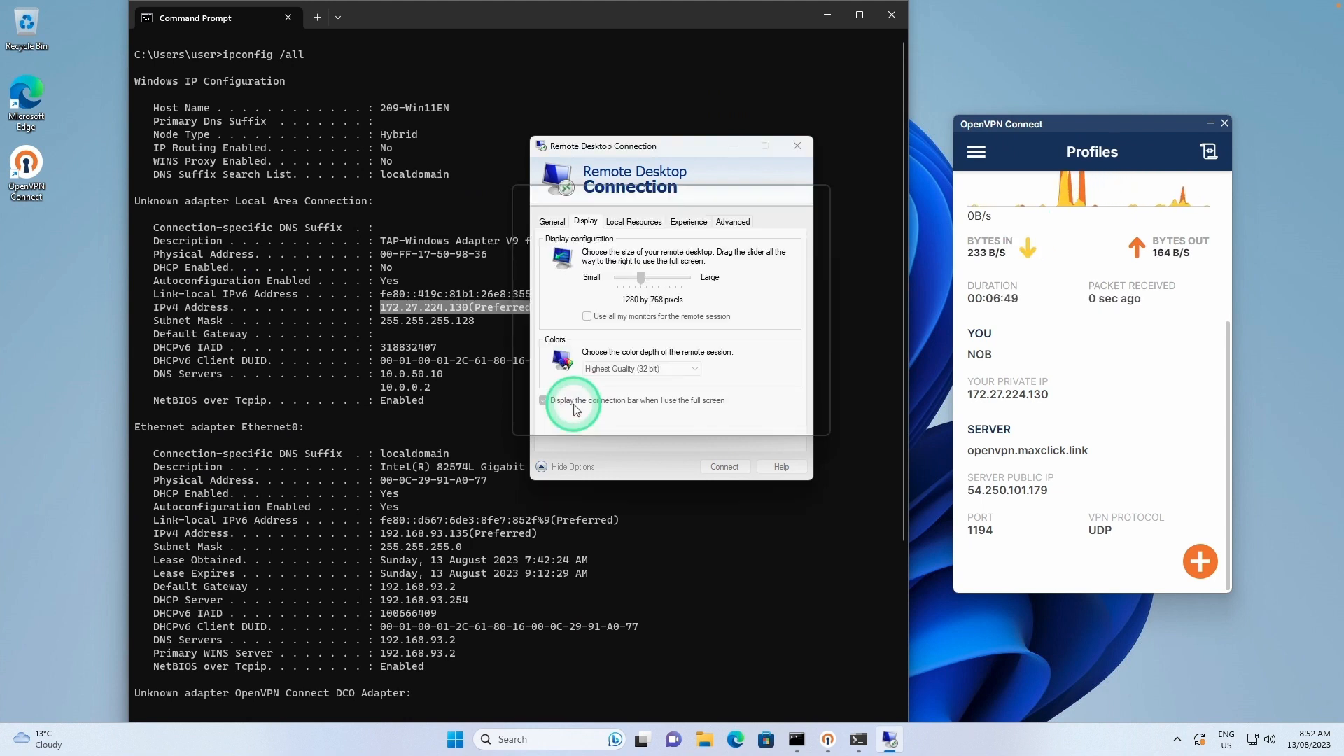
pyautogui.click(704, 432)
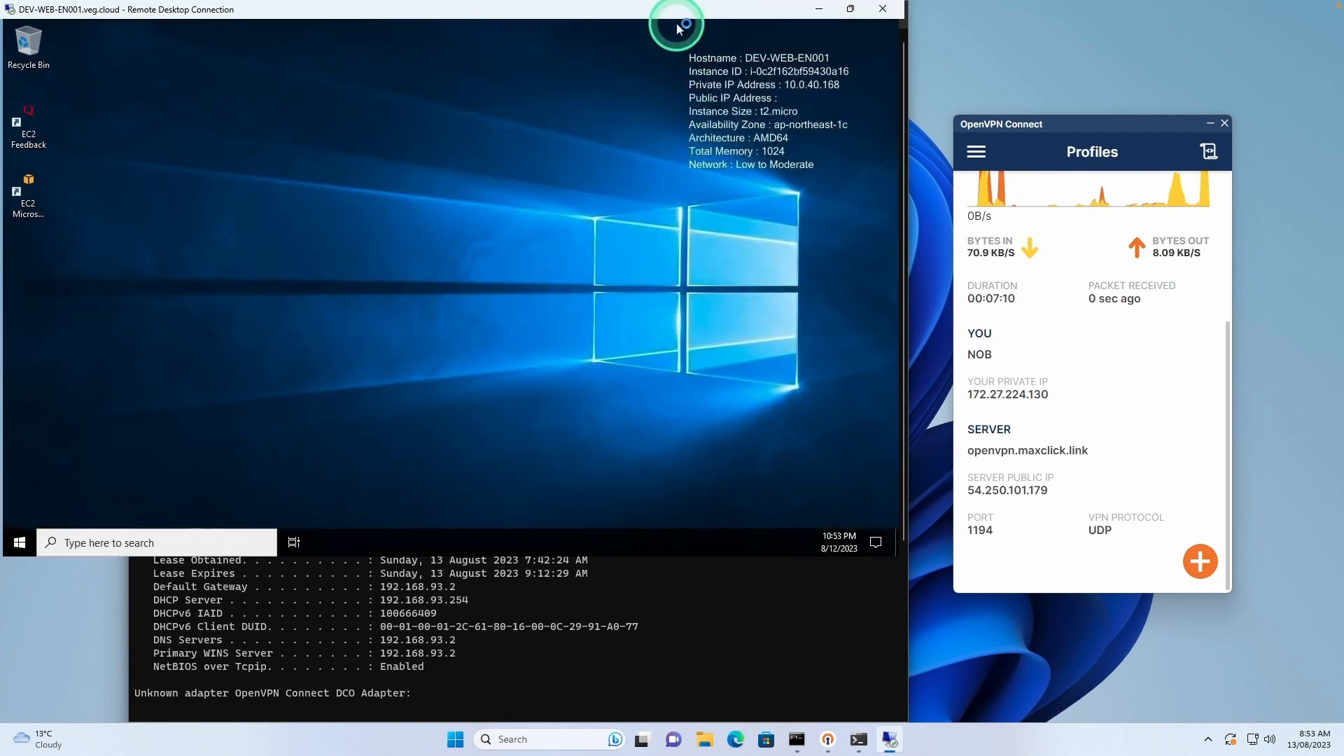
# Shrink, enlarge and reposition the DEV-WEB-EN001 remote session window, then return to yEd.
pyautogui.moveTo(696, 10); pyautogui.dragTo(562, 59)
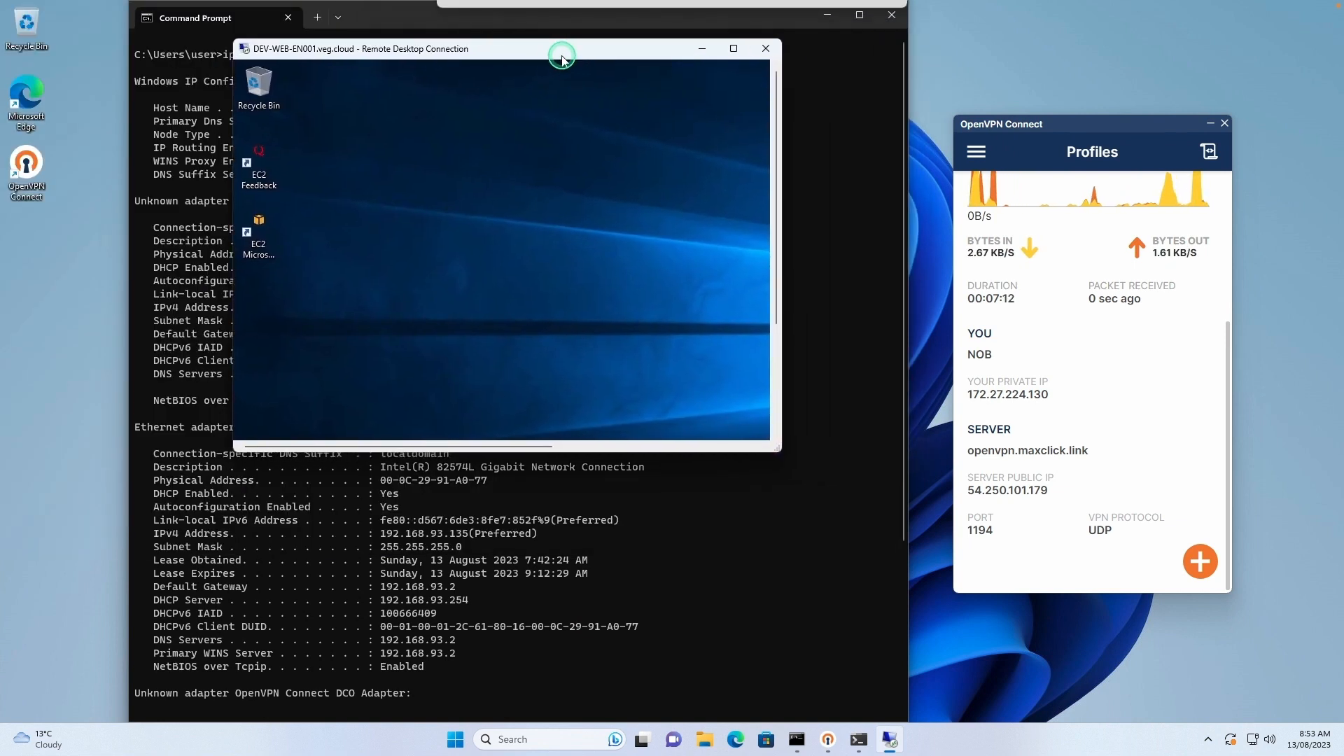
pyautogui.moveTo(775, 450); pyautogui.dragTo(1129, 598)
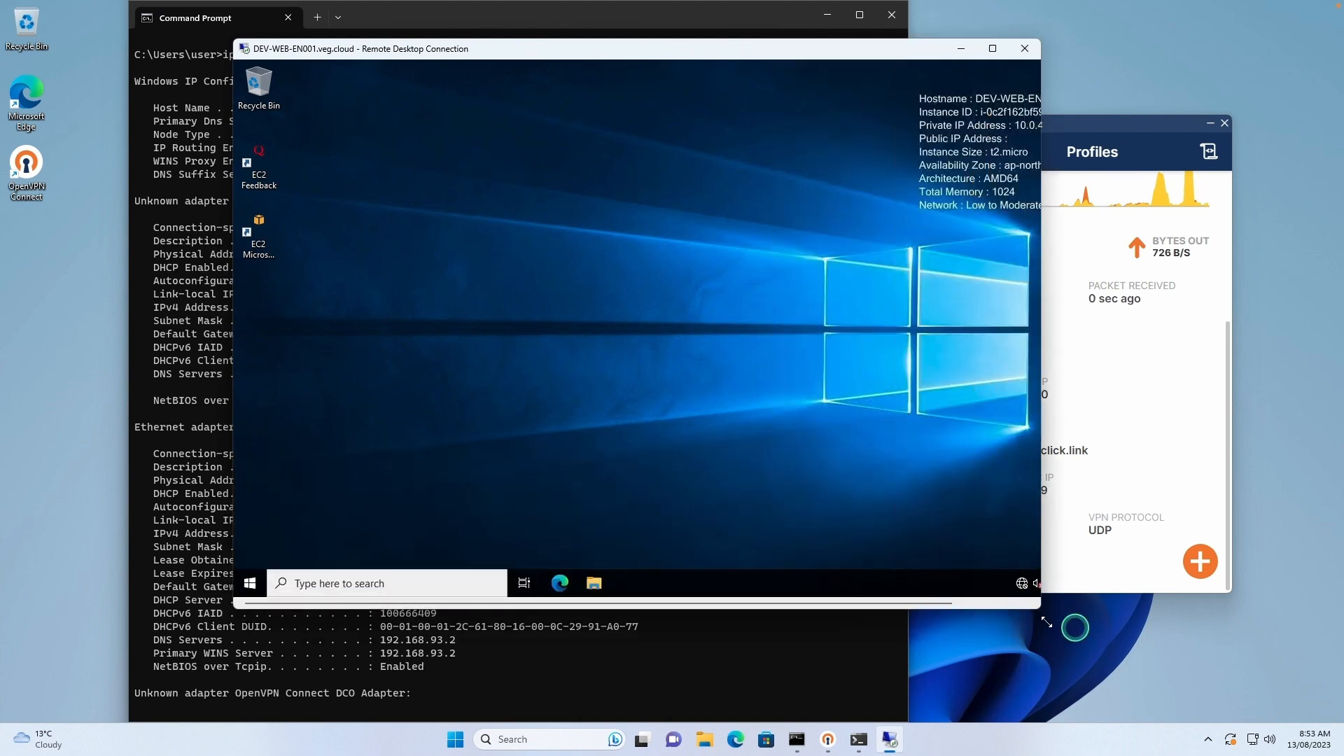
pyautogui.moveTo(793, 59); pyautogui.dragTo(587, 90)
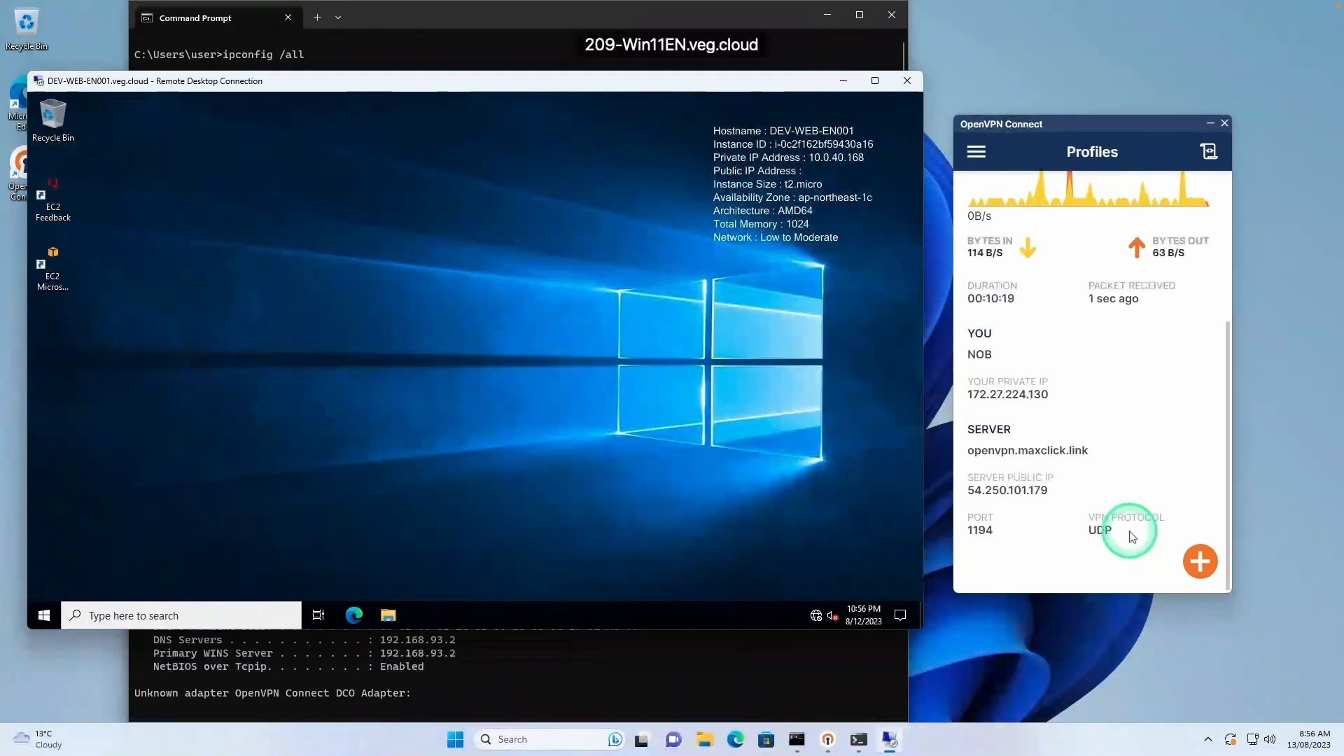
pyautogui.hotkey('ctrl', 'Left')
pyautogui.hotkey('ctrl', 'Left')
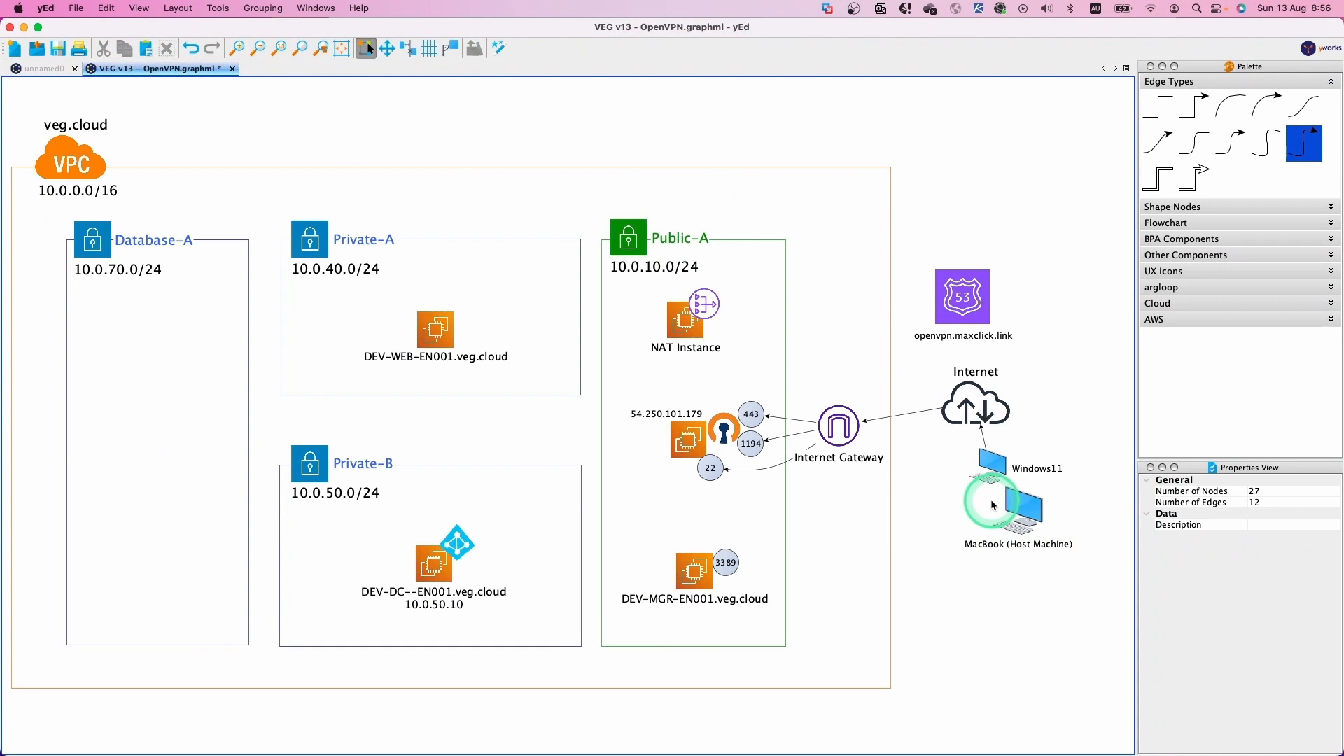
# Select the port 22 node, then move to Chrome's EC2 Instances page.
pyautogui.click(709, 470)
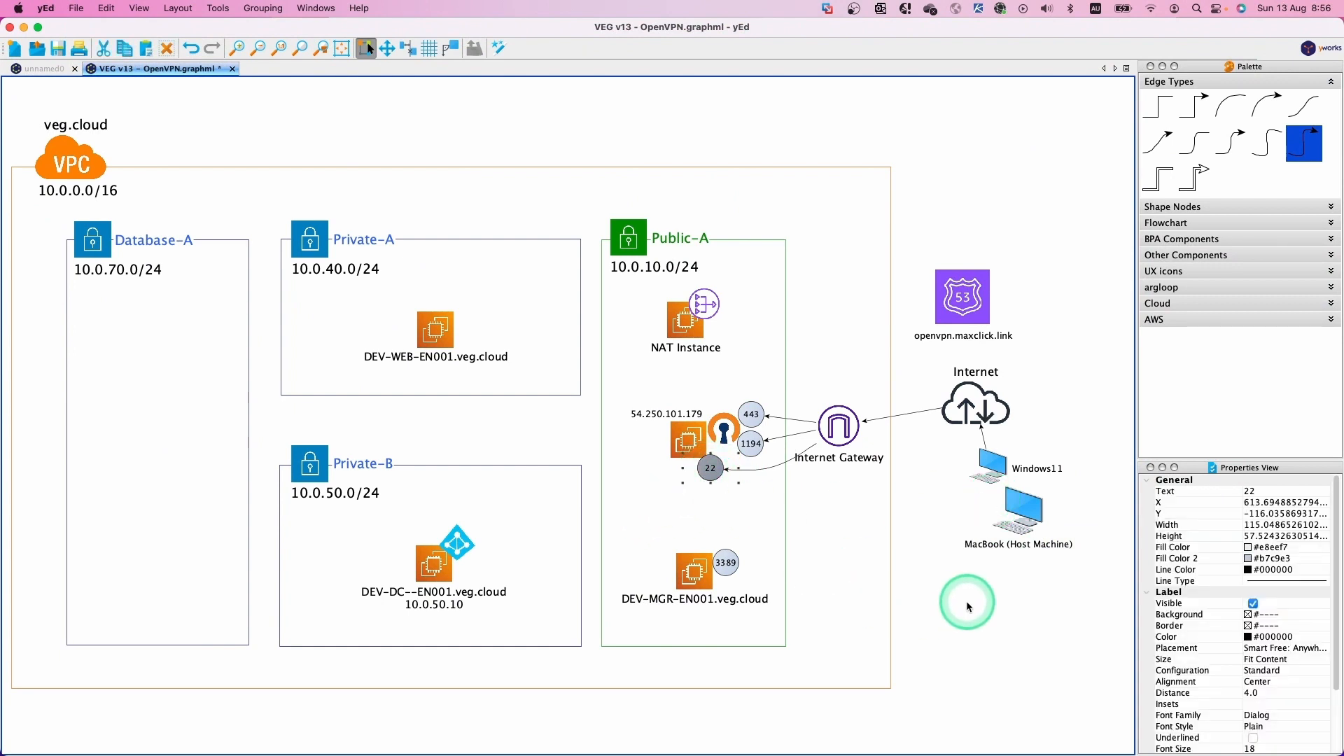
pyautogui.hotkey('ctrl', 'Right')
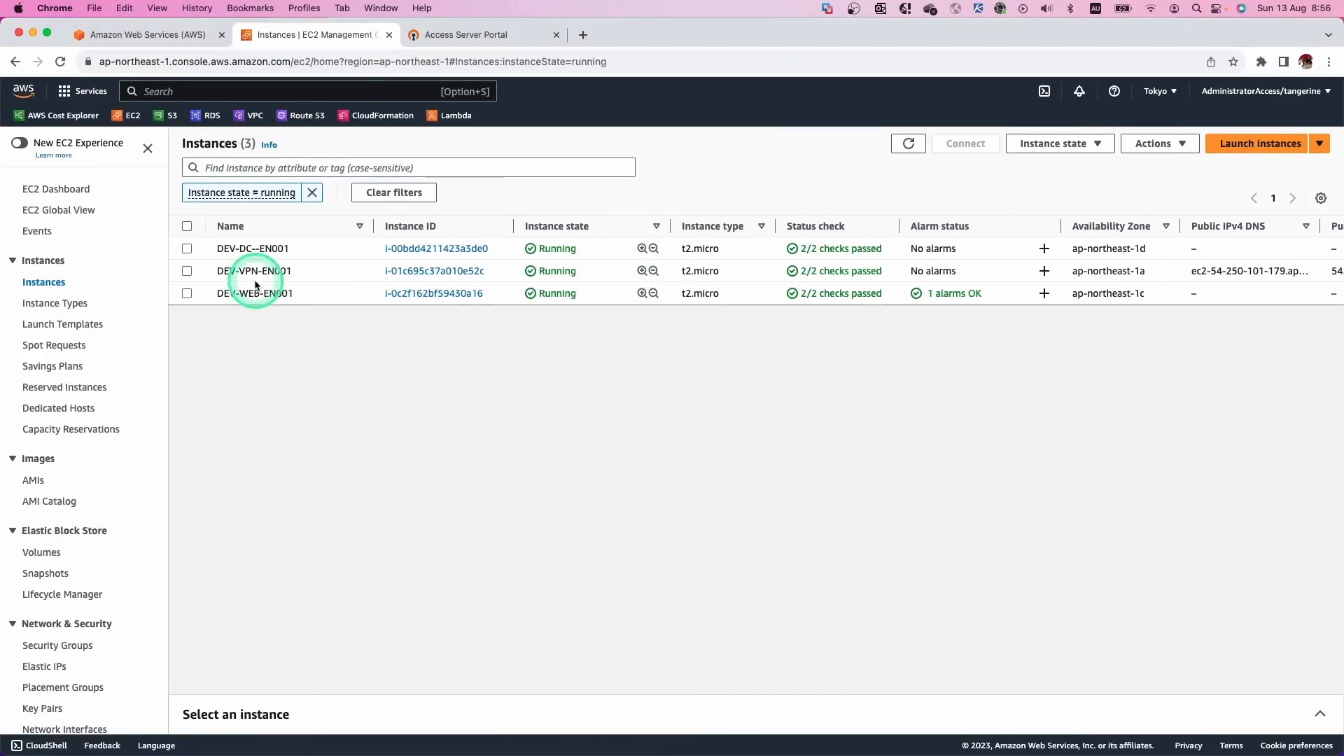
# Remove VEG-SG-Remote-Linux-External from DEV-VPN-EN001's security groups and save.
pyautogui.click(188, 271)
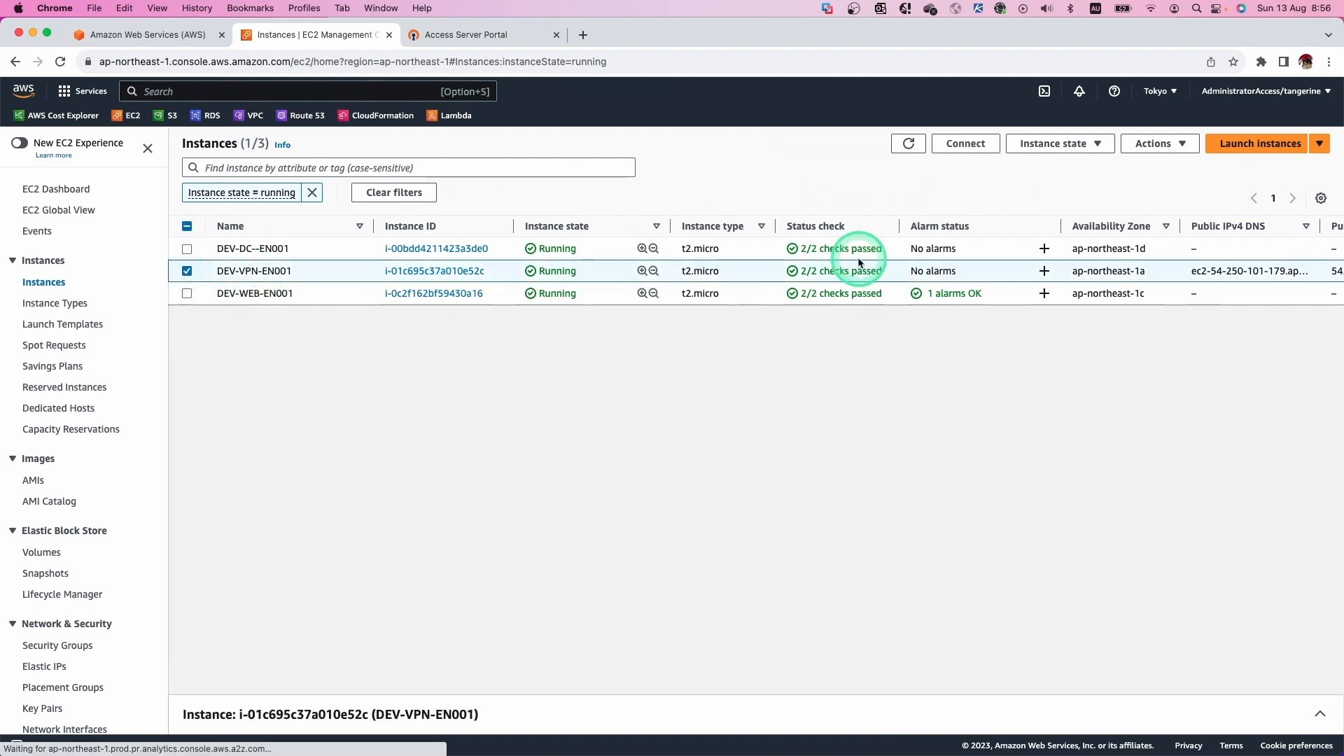
pyautogui.click(1171, 153)
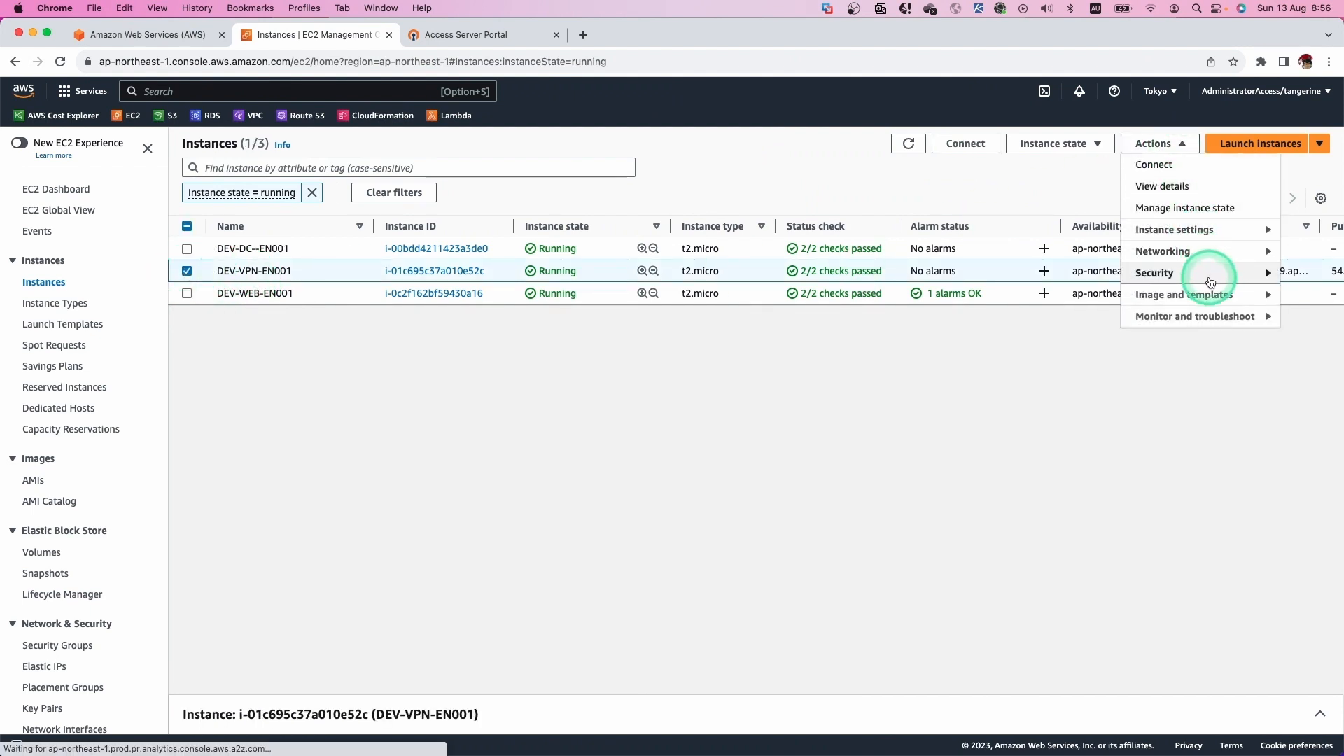
pyautogui.moveTo(1211, 281)
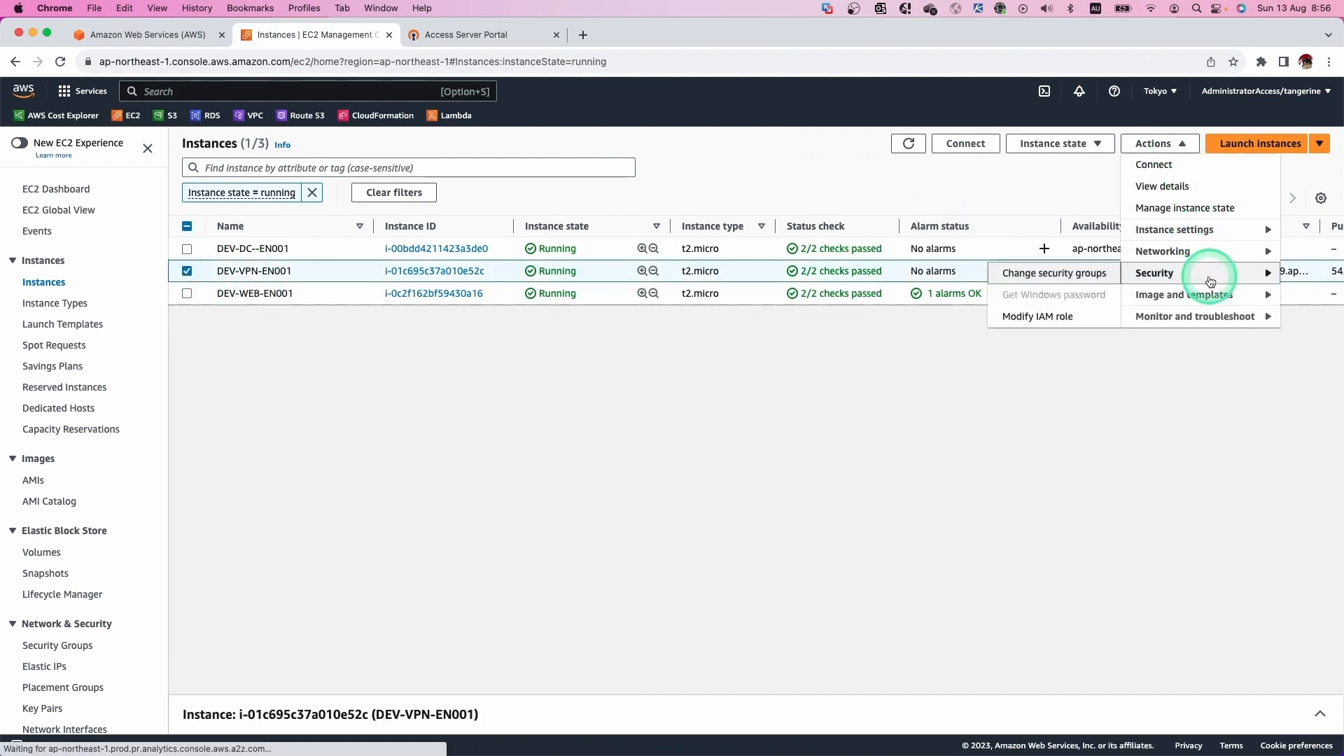
pyautogui.click(1086, 280)
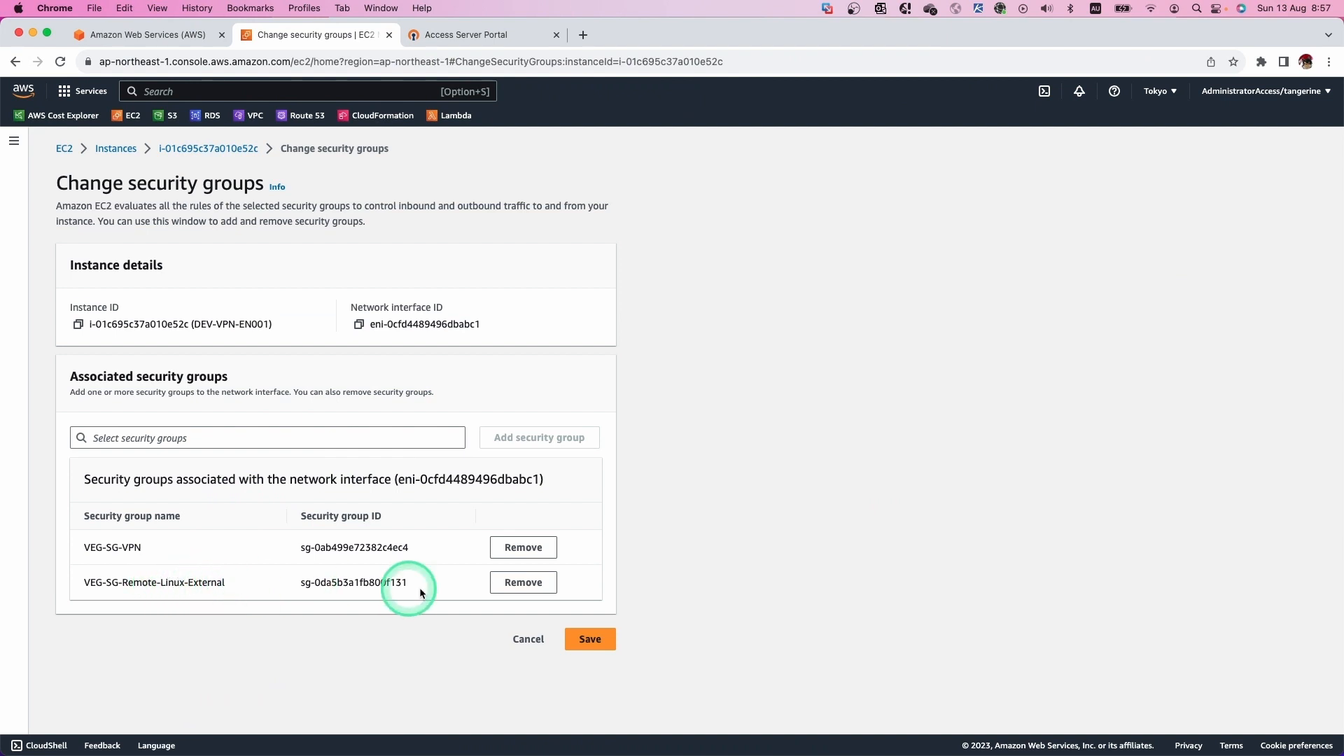
pyautogui.click(518, 586)
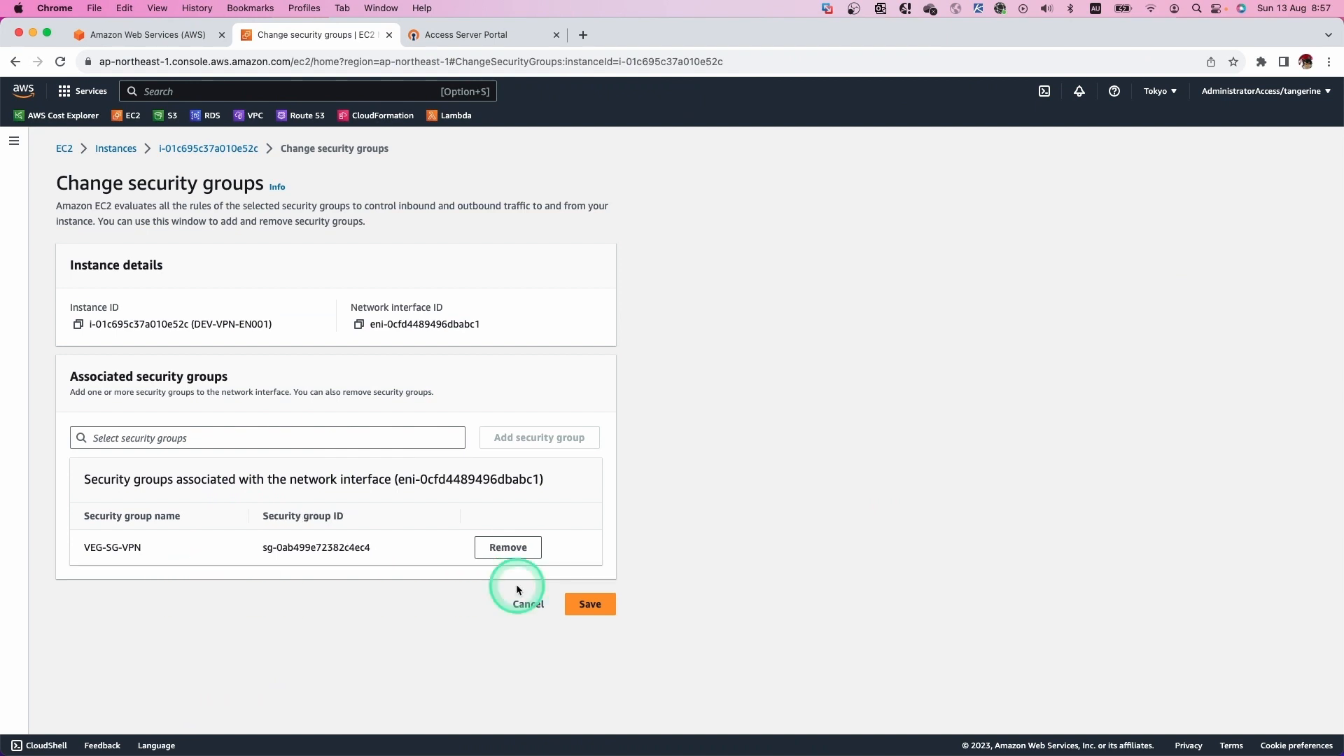
pyautogui.click(594, 606)
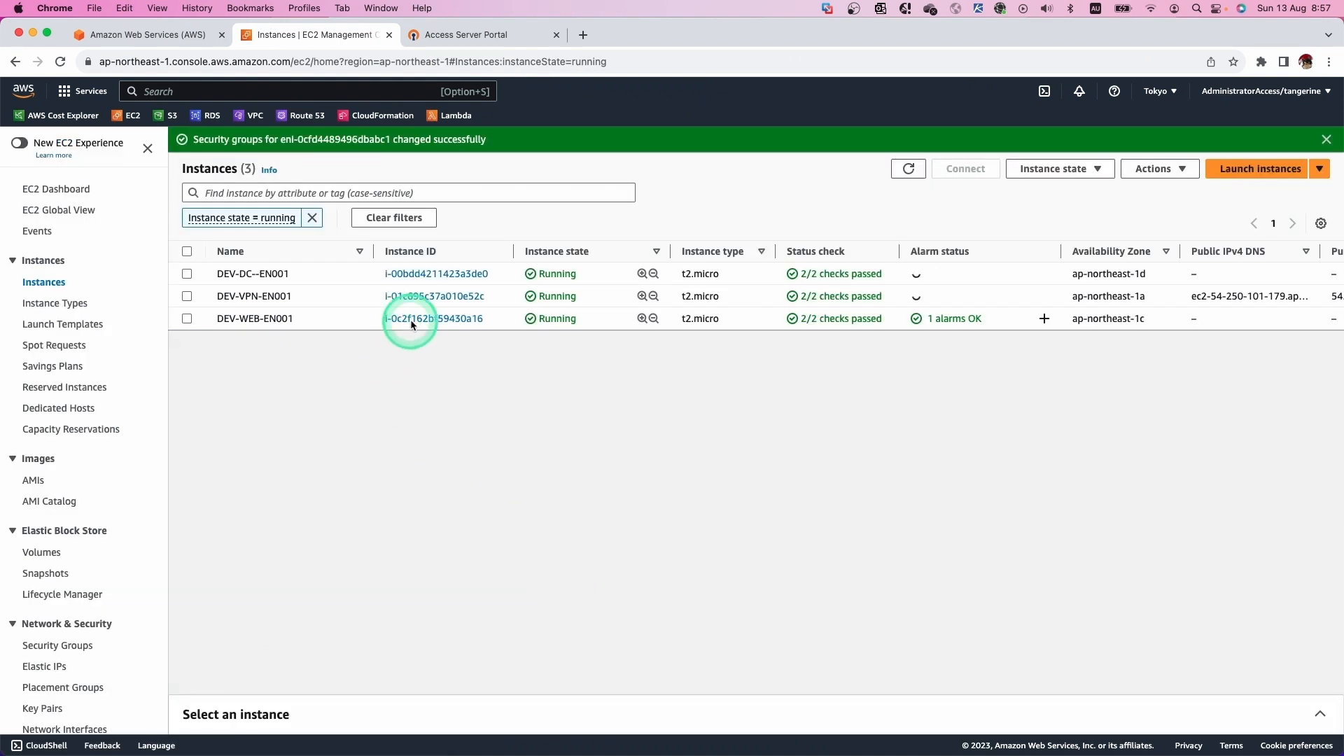
# Review DEV-VPN-EN001's inbound security rules, then return to the yEd diagram.
pyautogui.click(423, 297)
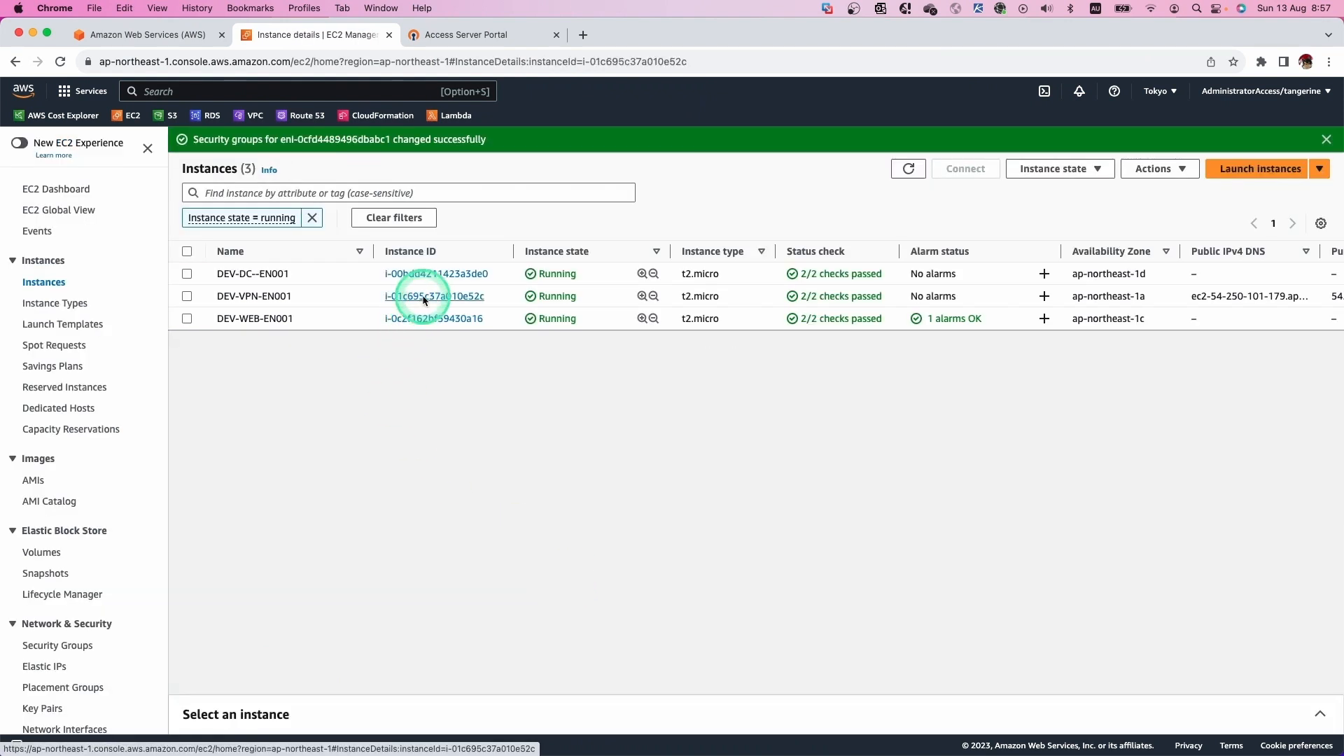
pyautogui.click(279, 538)
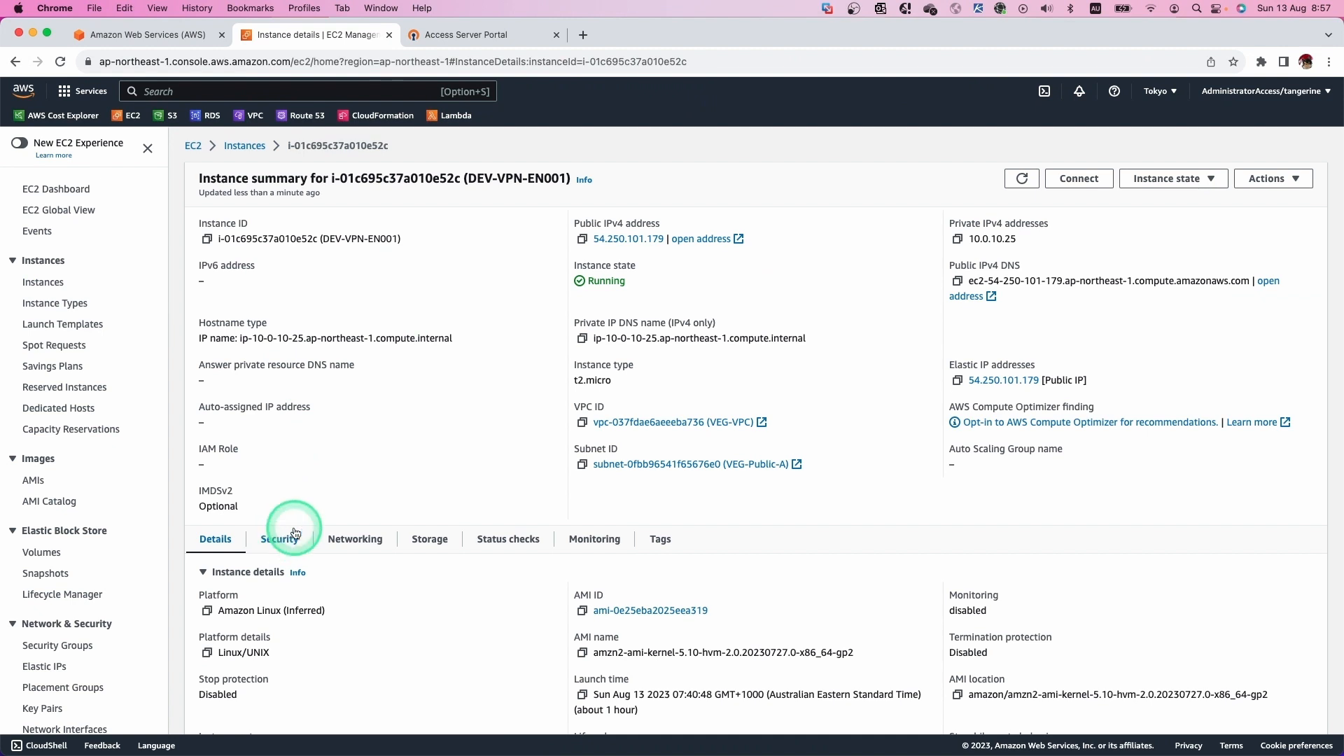
pyautogui.scroll(-3, 323, 510)
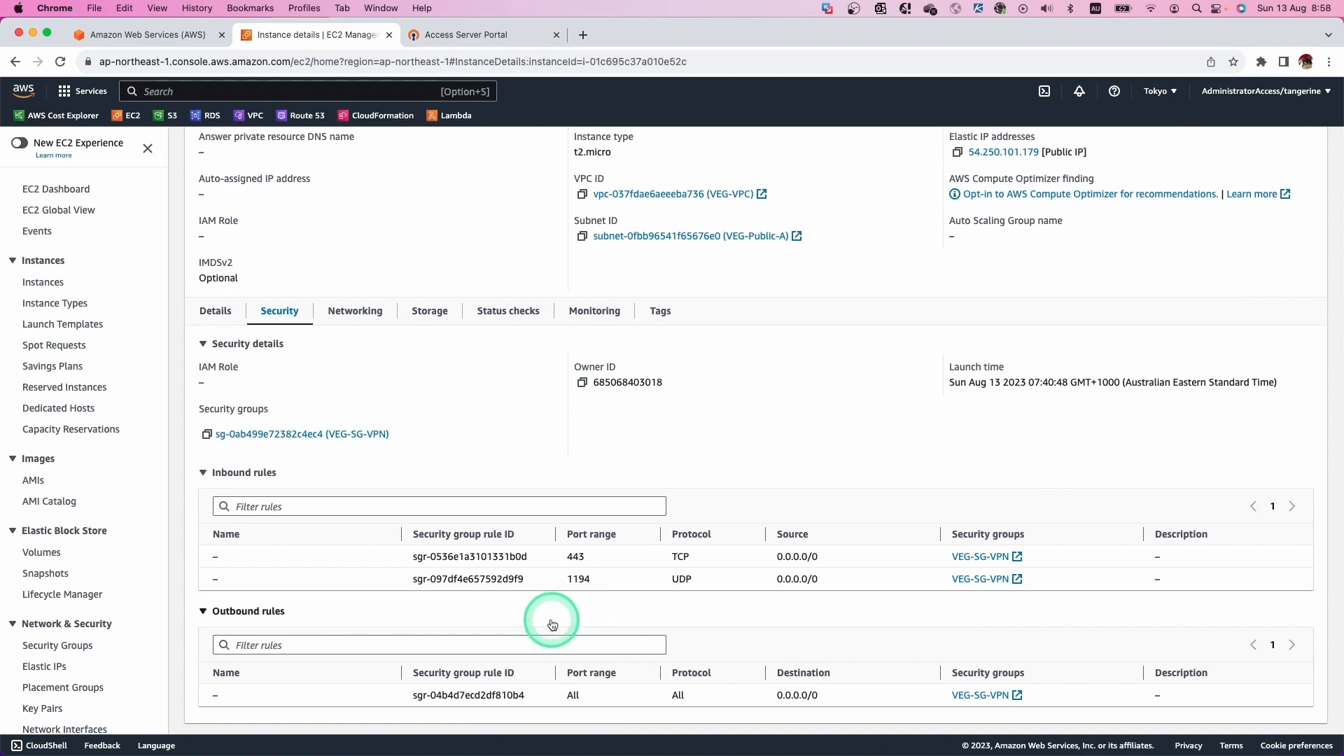
pyautogui.hotkey('ctrl', 'Left')
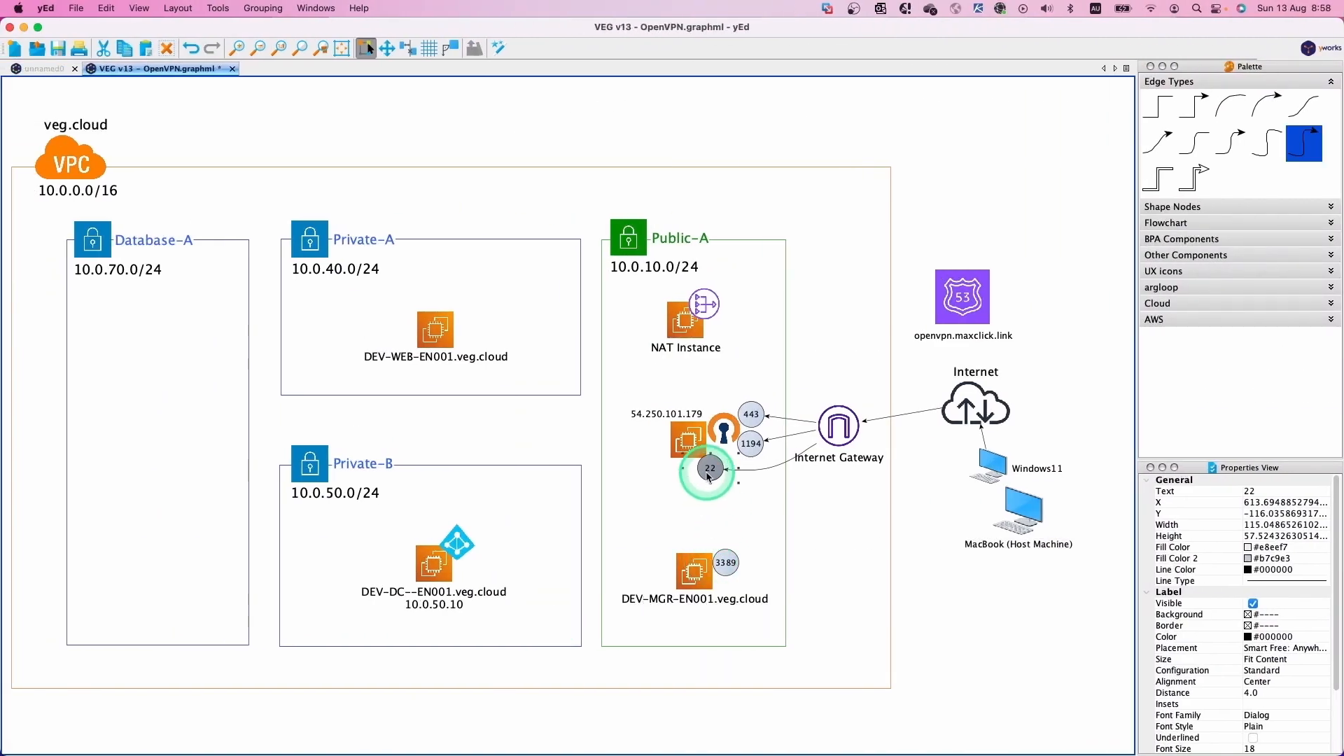
# Delete the port 22 badge from DEV-VPN-EN001, then return to the EC2 page.
pyautogui.rightClick(710, 476)
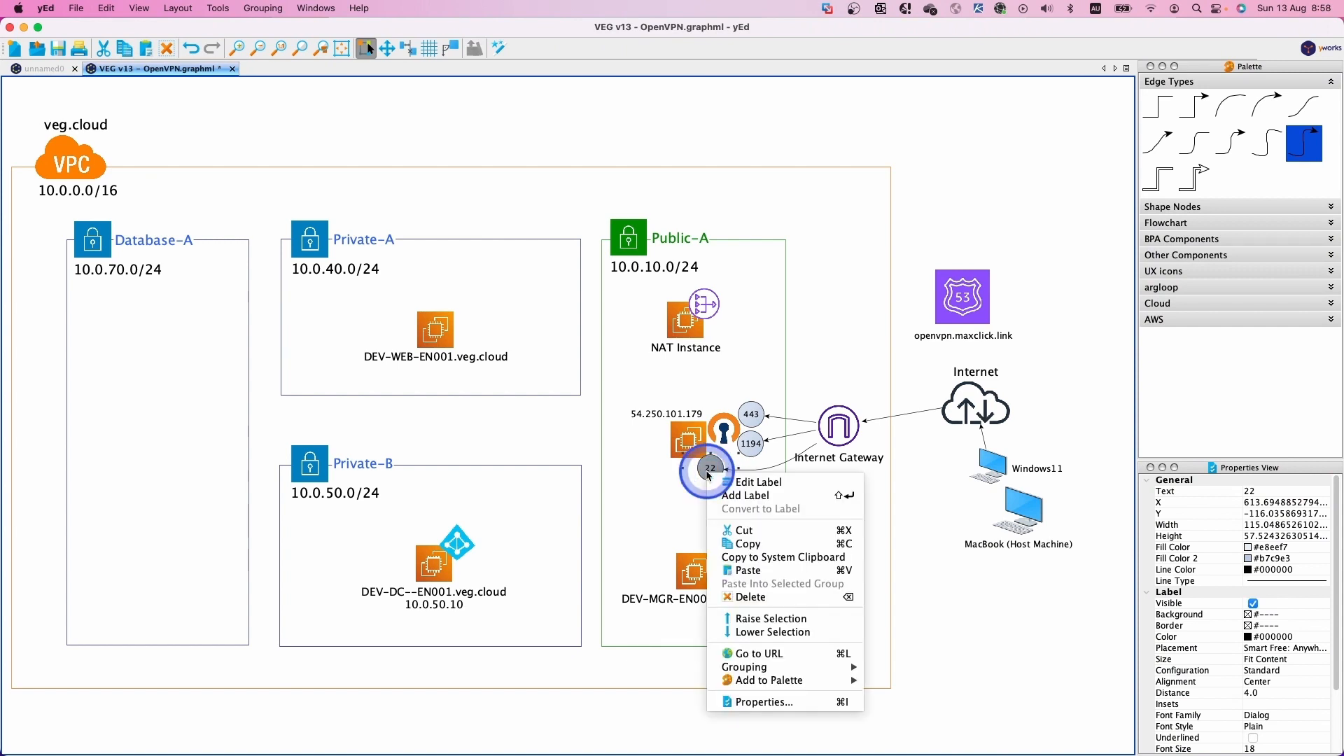
pyautogui.click(747, 597)
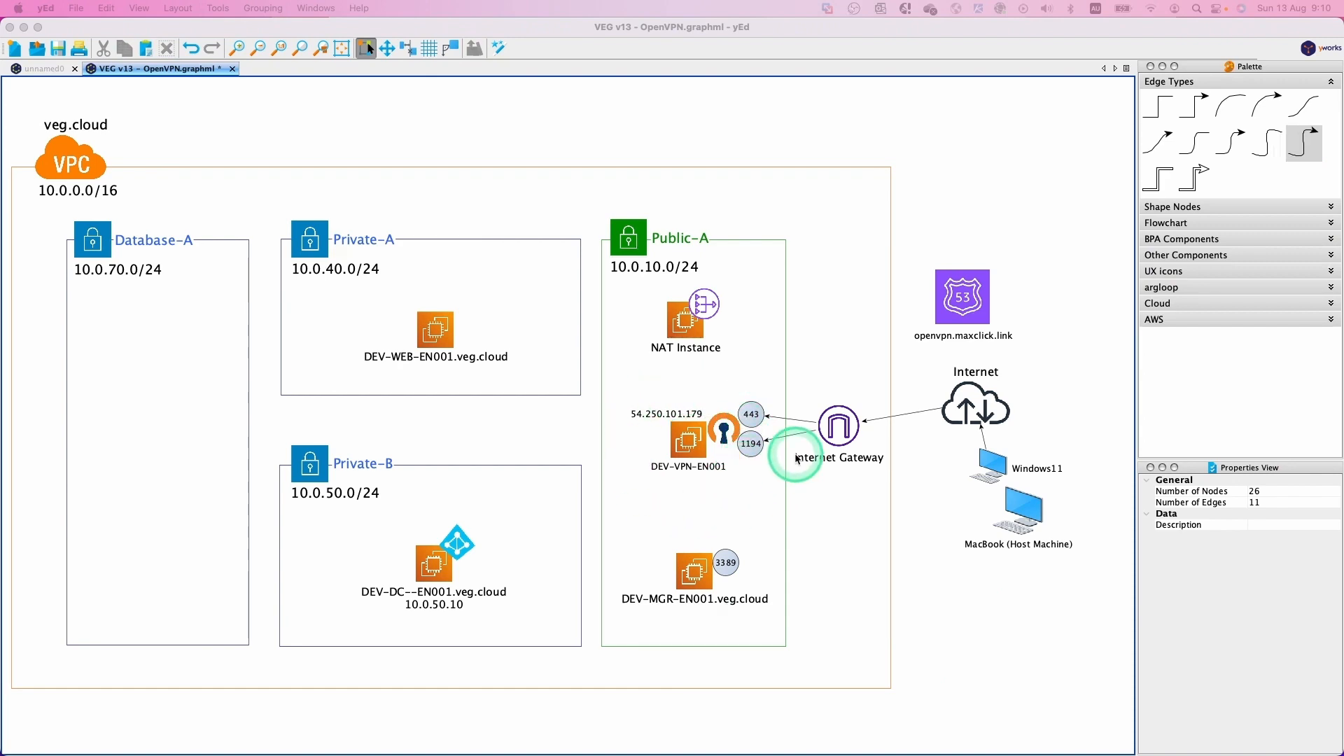
pyautogui.hotkey('ctrl', 'Right')
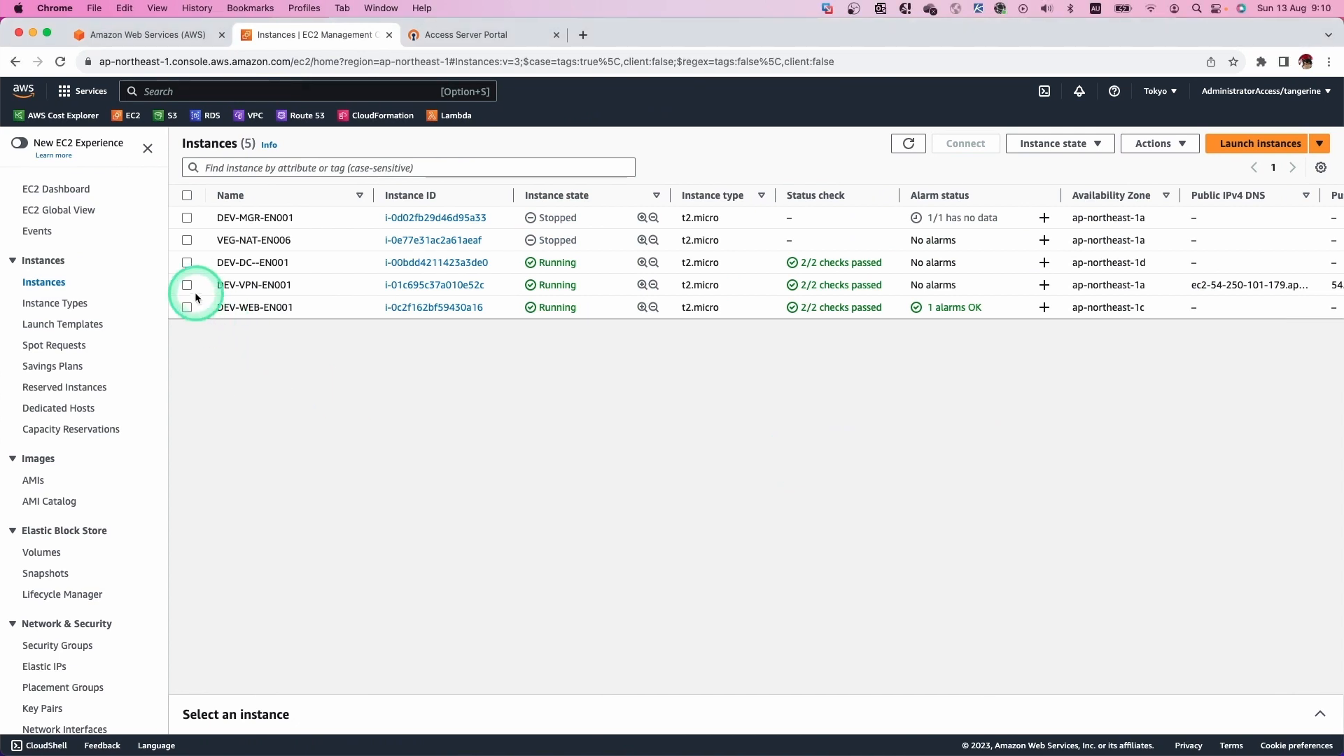
# Enable and save termination protection on DEV-VPN-EN001.
pyautogui.click(187, 285)
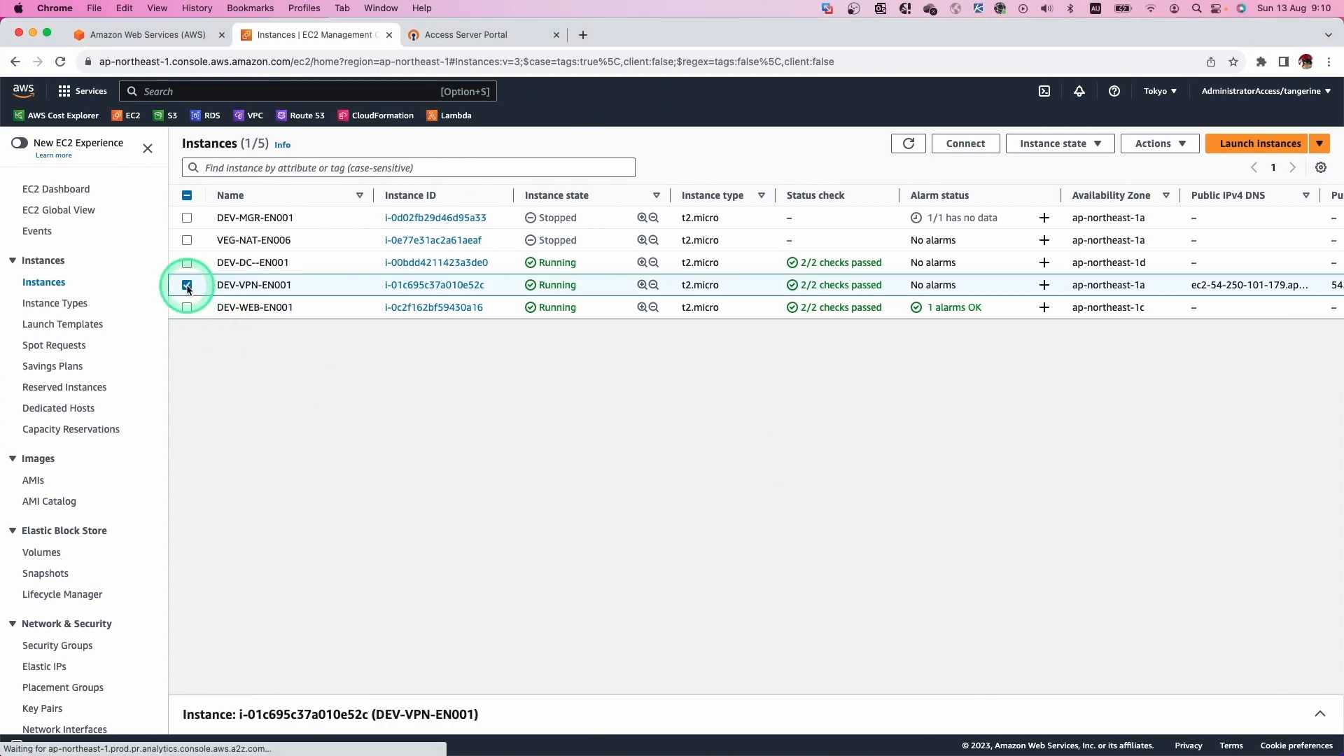
pyautogui.click(1141, 147)
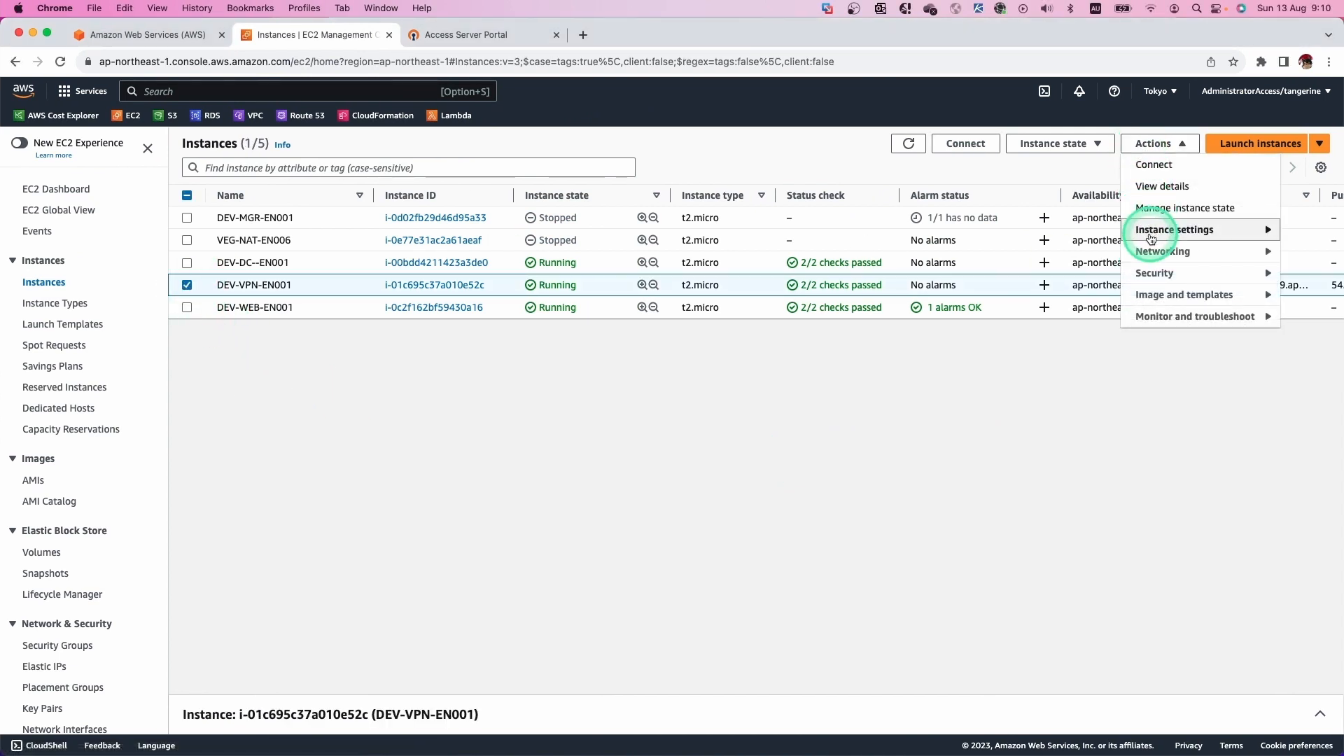
pyautogui.moveTo(1151, 238)
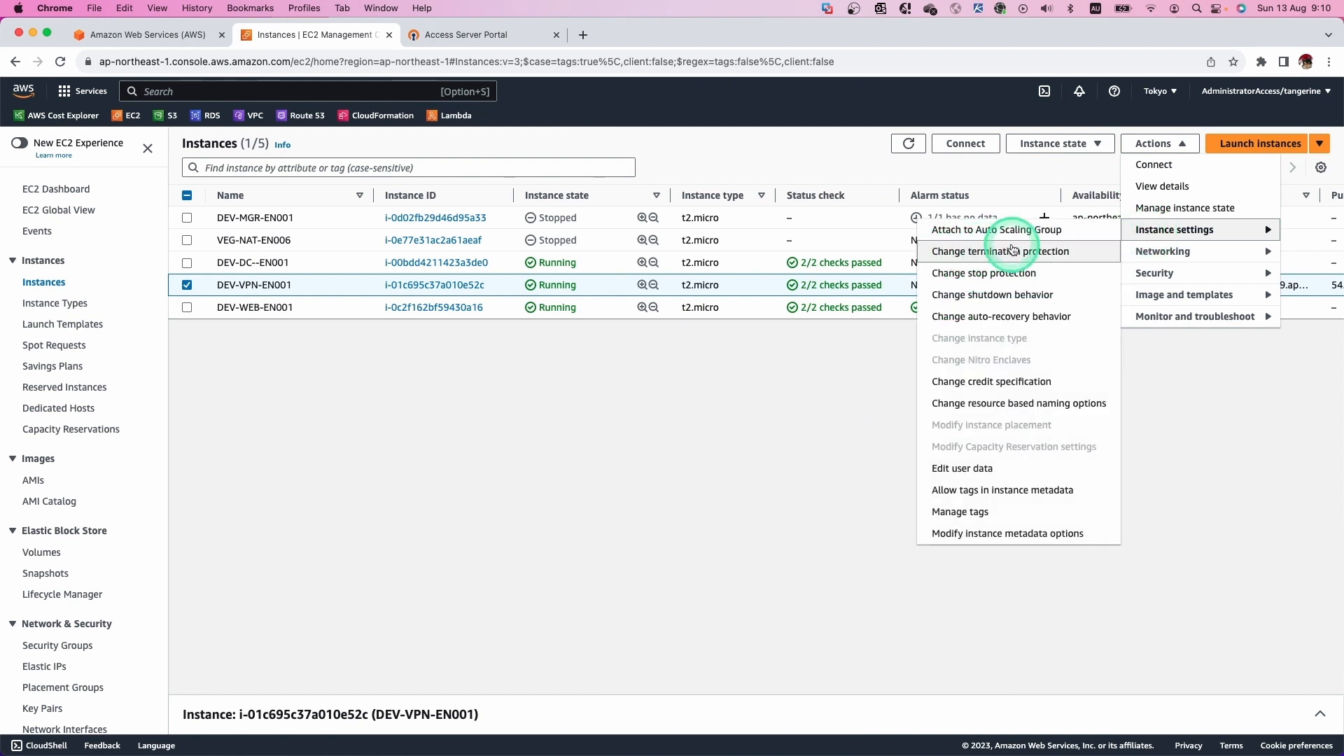
pyautogui.click(1043, 252)
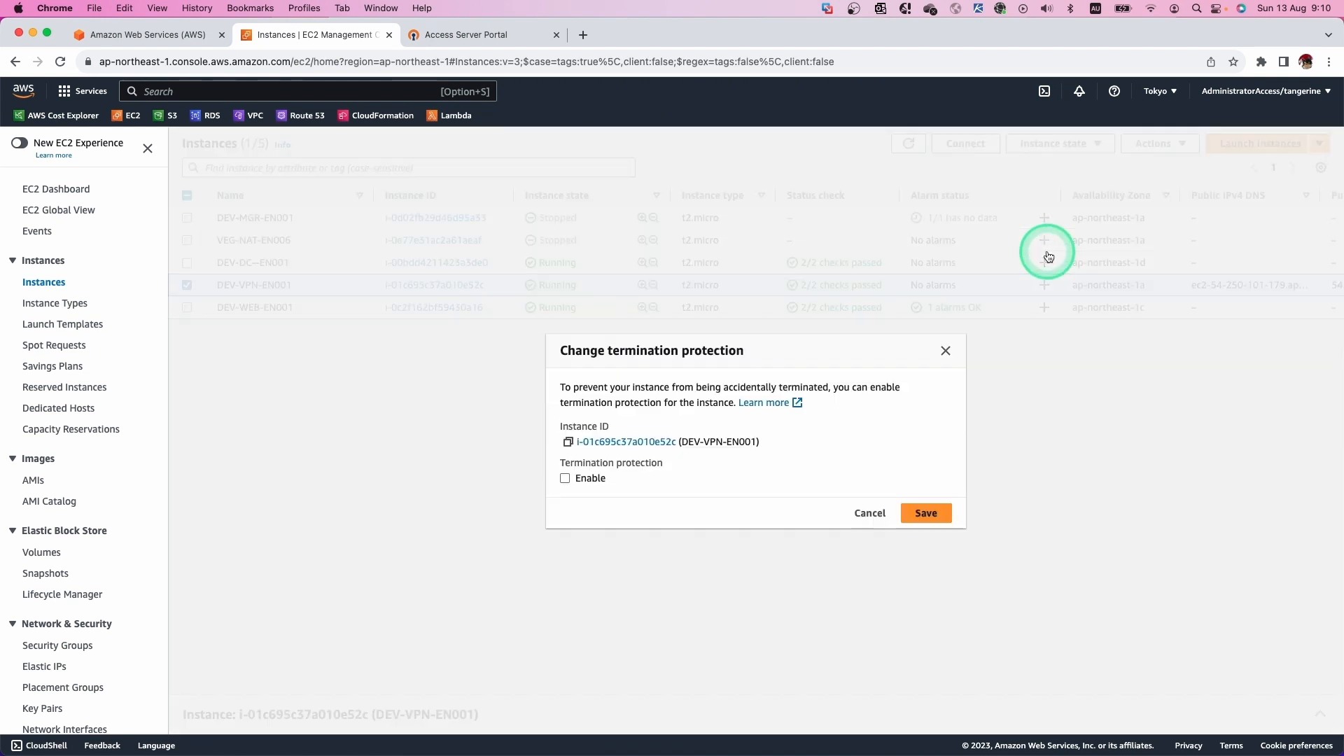
pyautogui.click(564, 479)
pyautogui.click(921, 512)
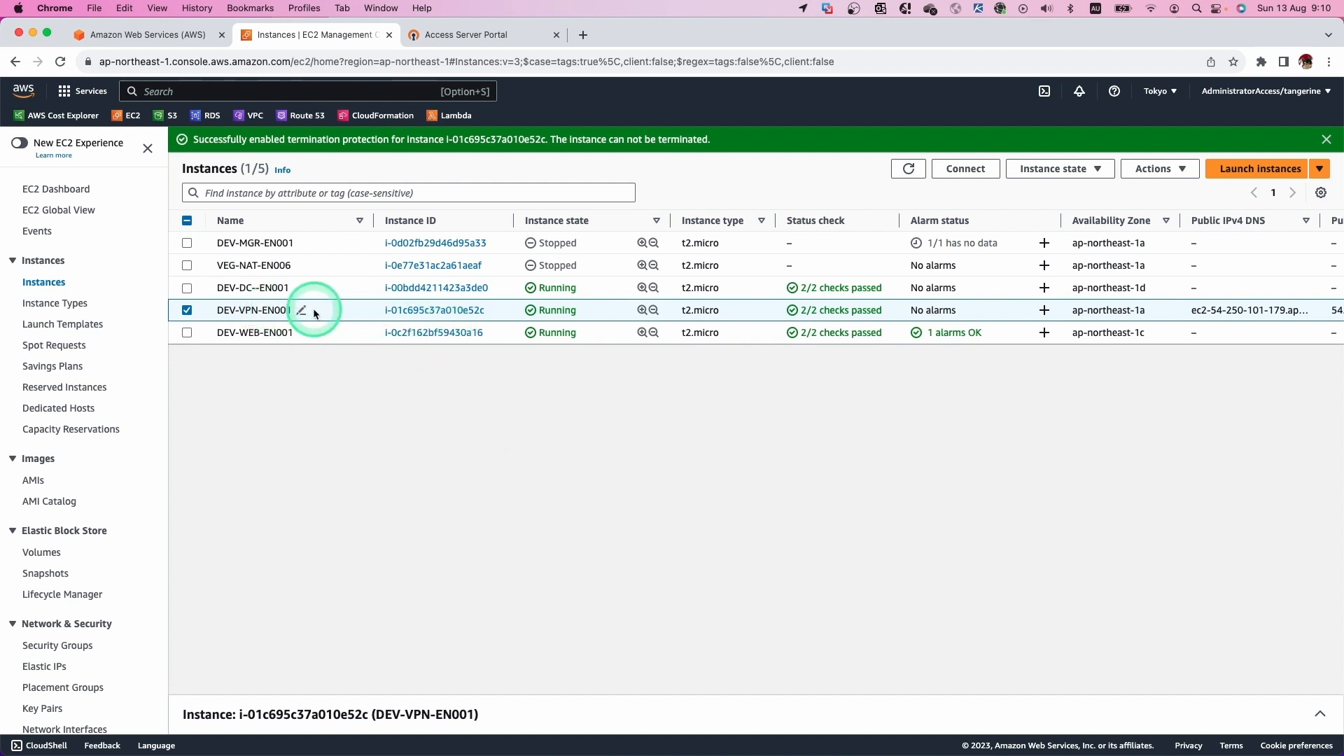
# Attempt to terminate DEV-VPN-EN001, confirm it is refused, and clear the selection.
pyautogui.click(1093, 171)
pyautogui.click(1061, 276)
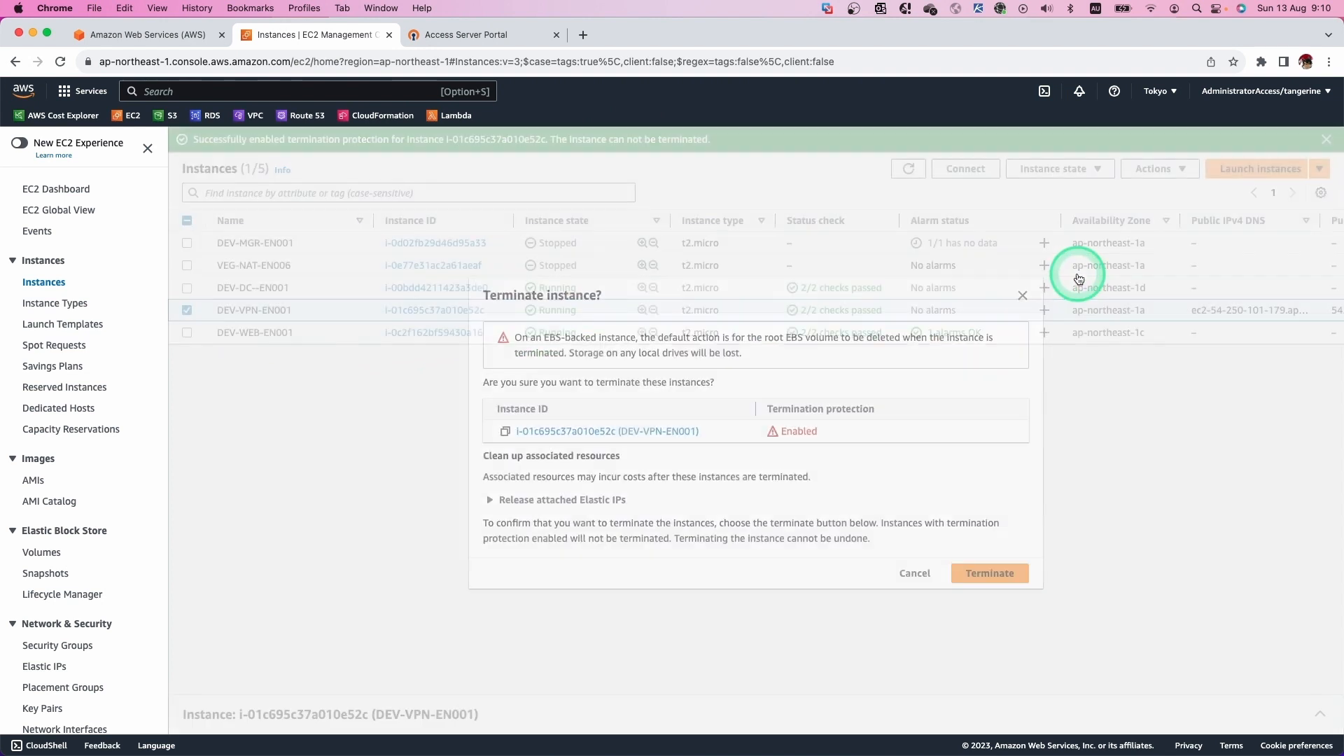
pyautogui.click(980, 570)
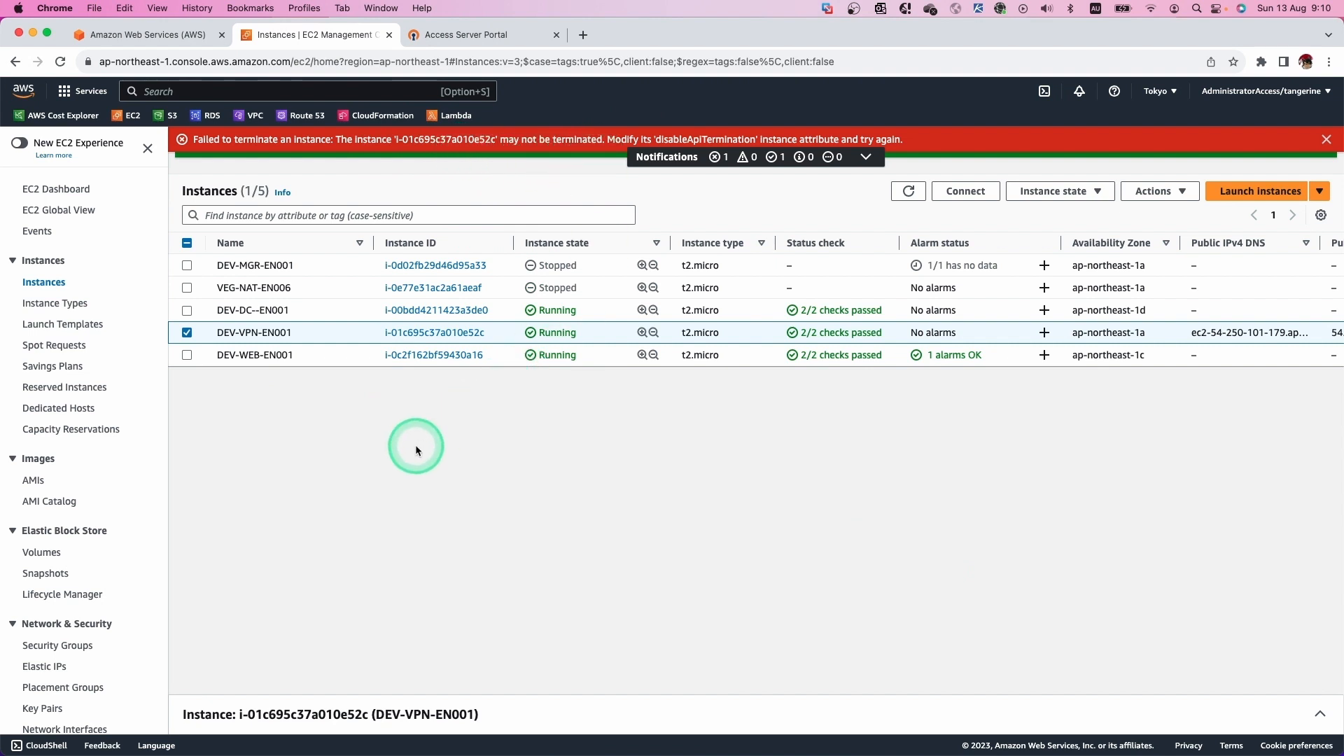
pyautogui.moveTo(306, 341)
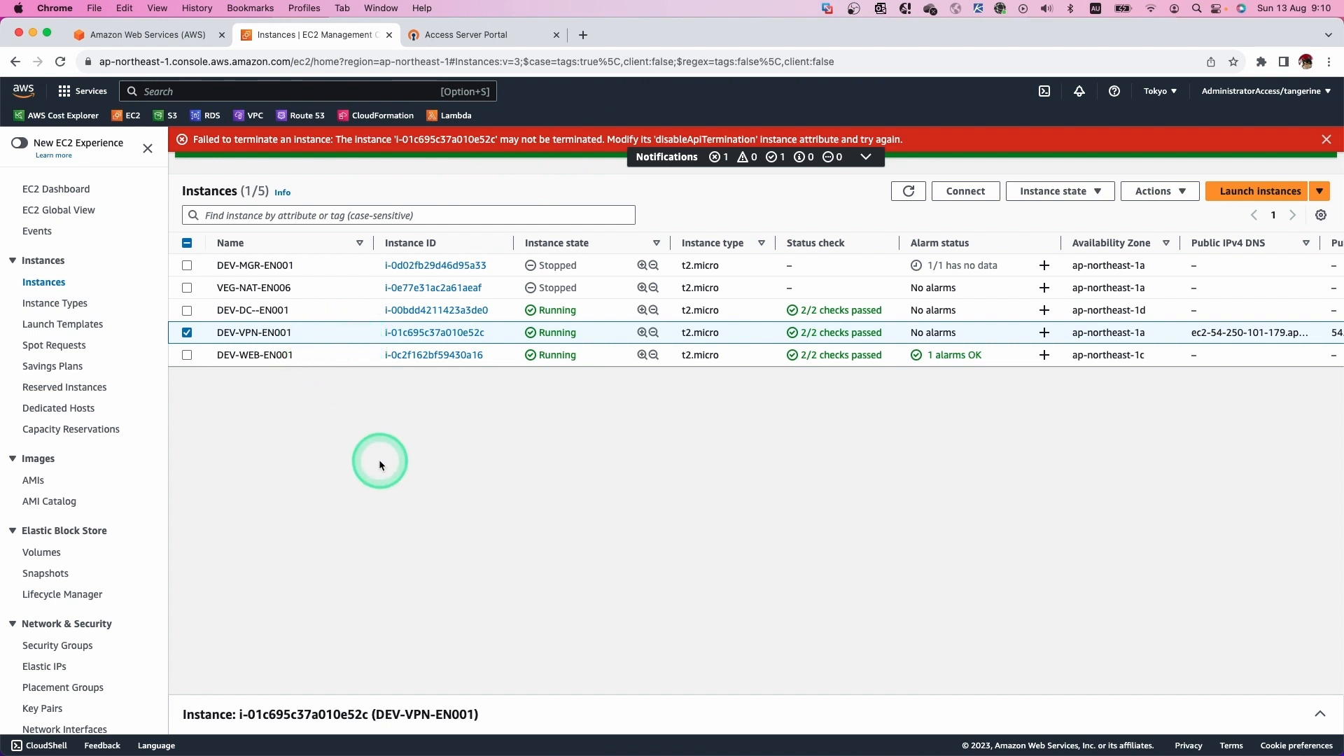
pyautogui.click(186, 332)
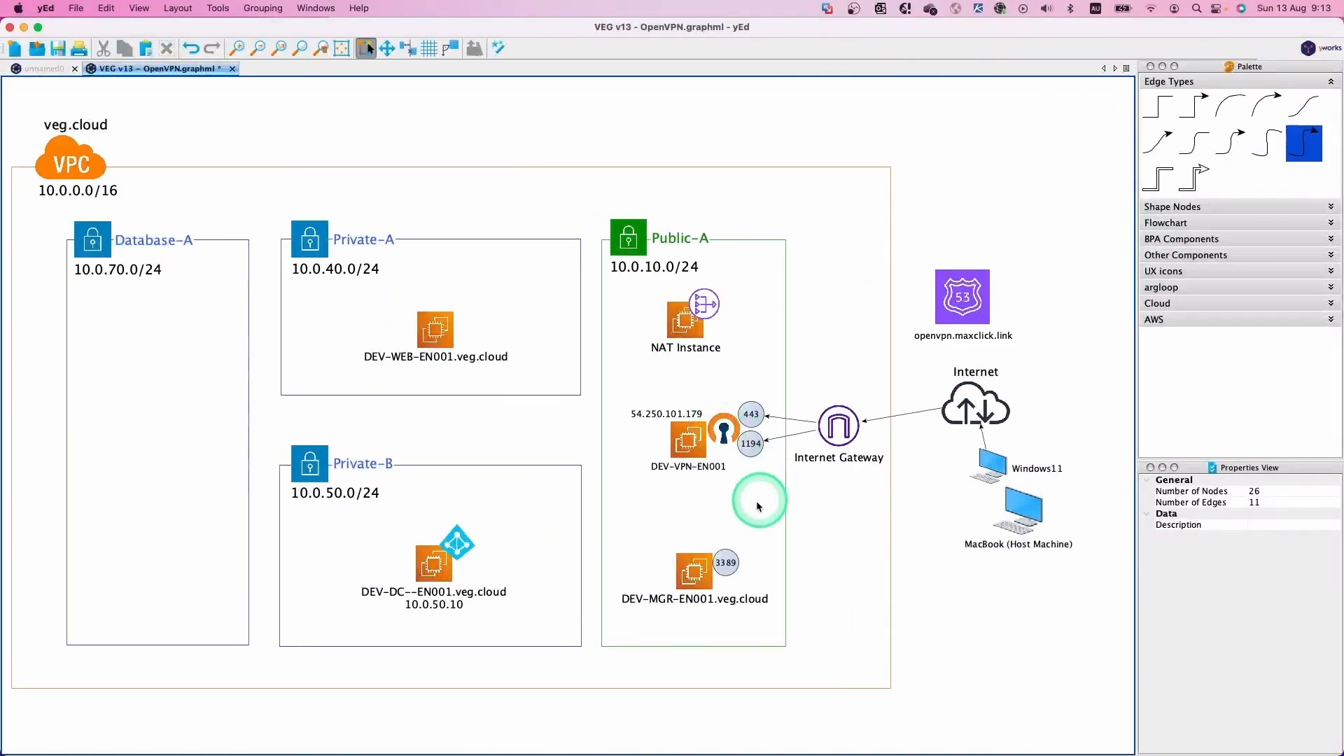